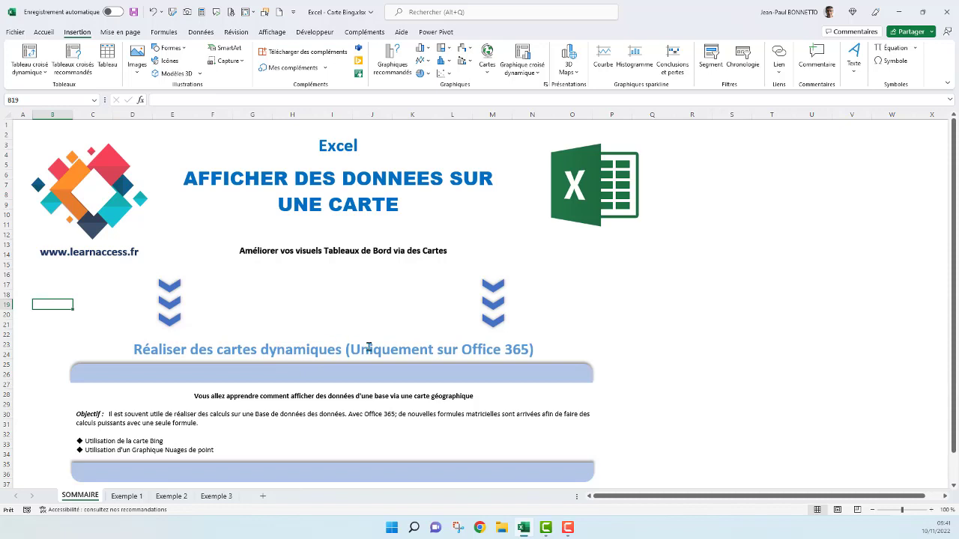
Step: Highlight the 'Uniquement sur Office 365' text, then deselect the text box
left_click_drag(350, 349, 530, 349)
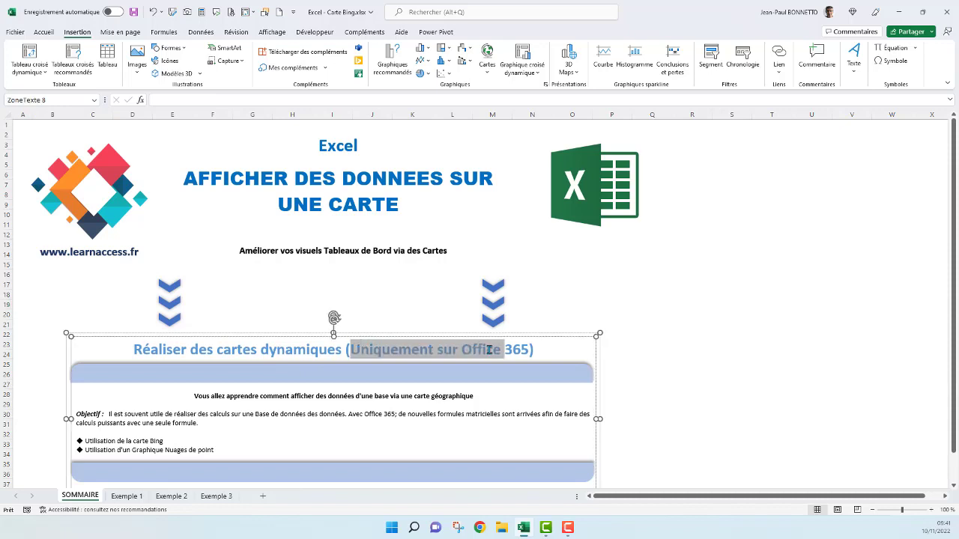
left_click(715, 316)
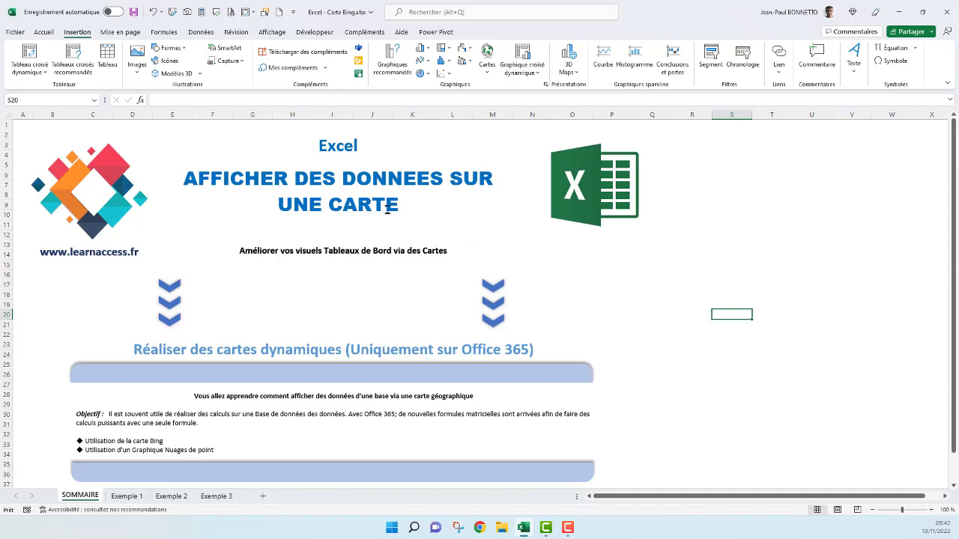
left_click(796, 222)
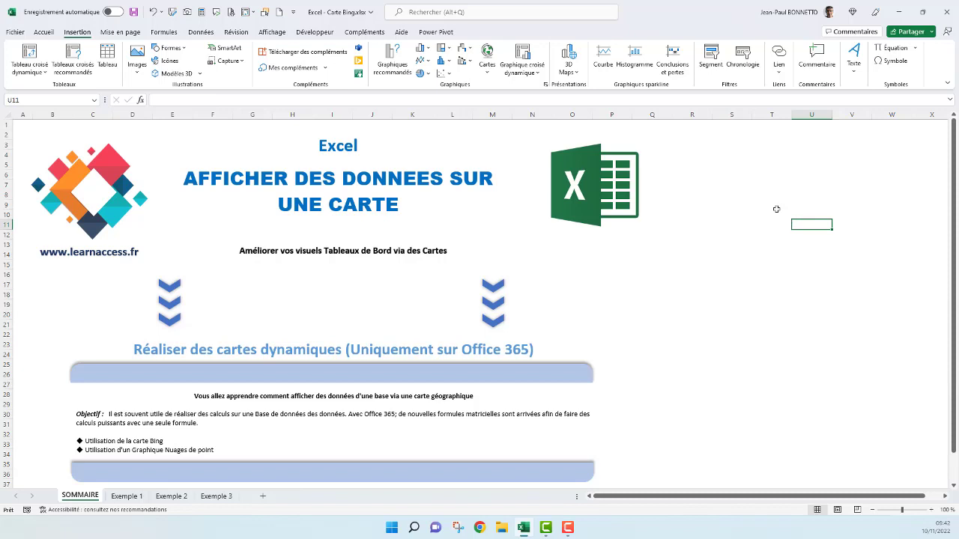
left_click(730, 156)
left_click(748, 146)
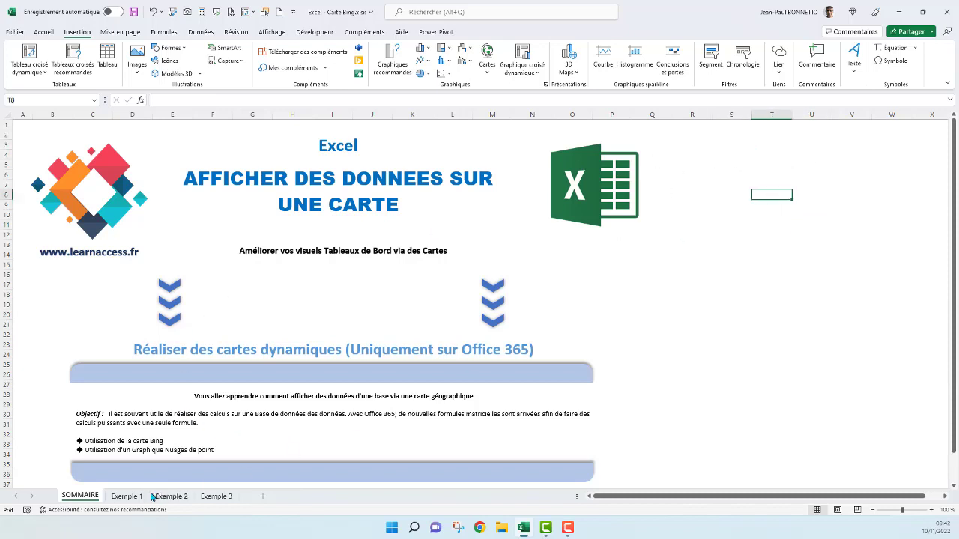
Step: On the Exemple 1 sheet, select the Région and Total Ventes columns D6:E17, headers included
left_click(127, 496)
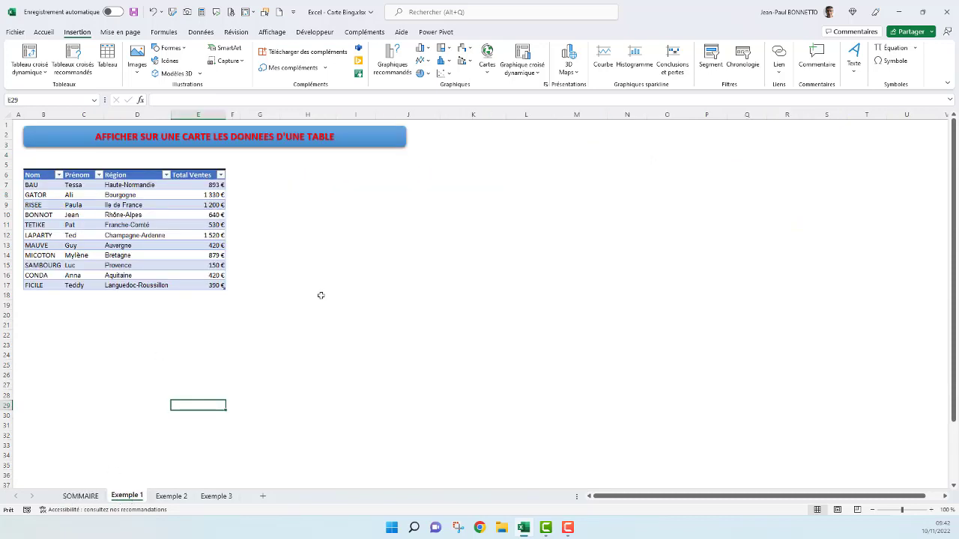
left_click(407, 285)
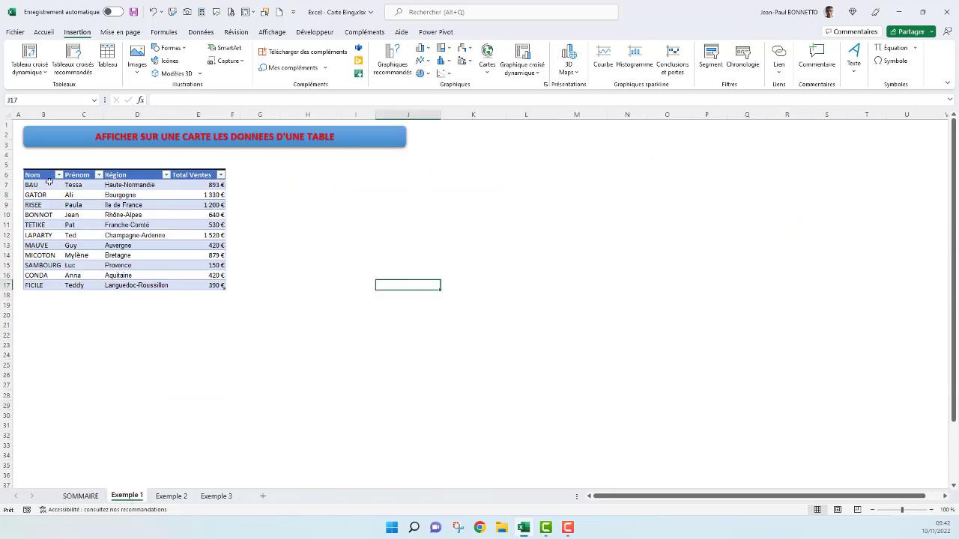
left_click_drag(119, 185, 134, 286)
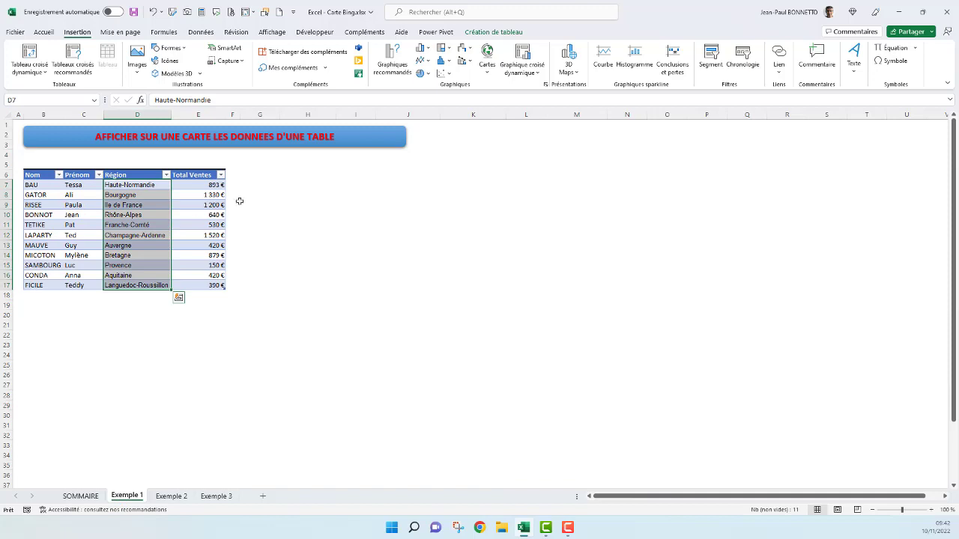
key("shift+Right")
left_click(341, 255)
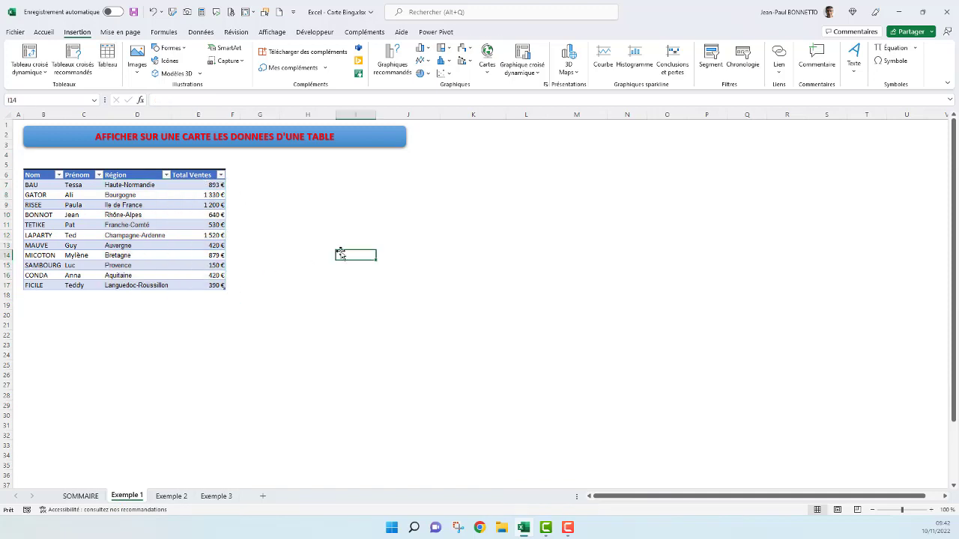
left_click(159, 213)
left_click(132, 227)
left_click(166, 196)
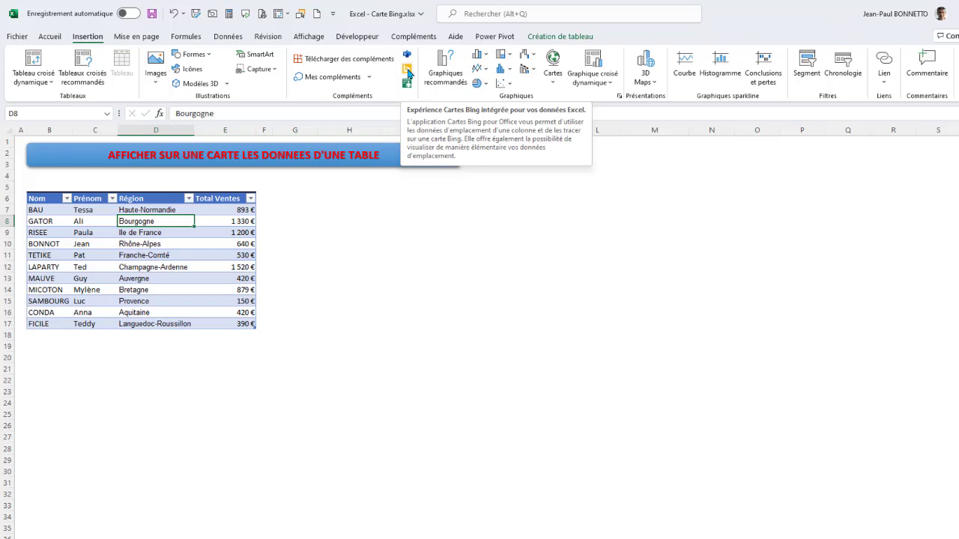
left_click(388, 230)
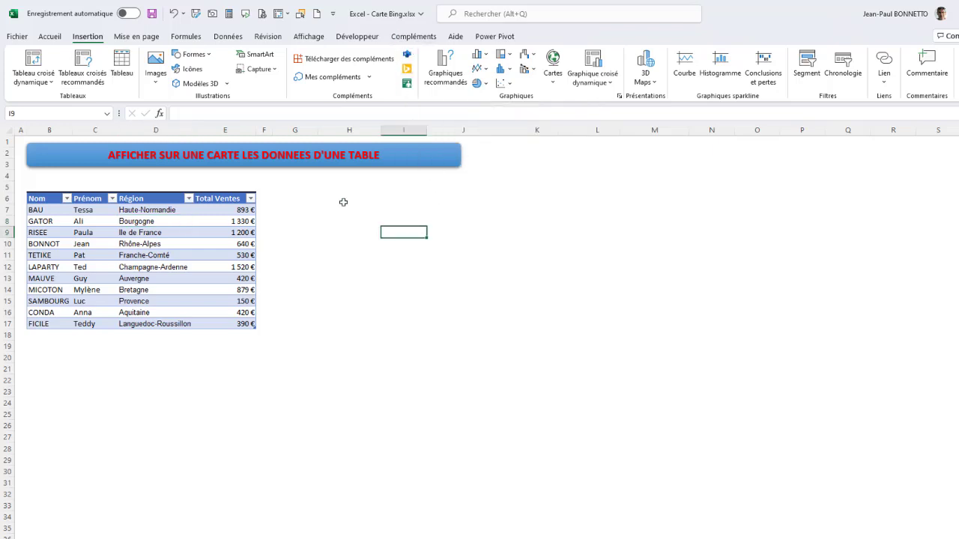
left_click_drag(142, 199, 217, 322)
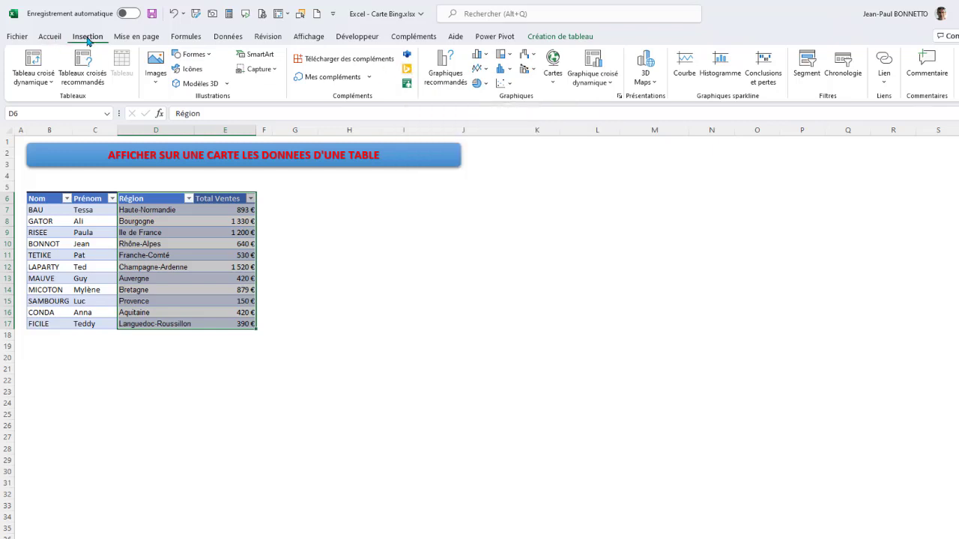
Step: Insert a Bing Maps add-in beside the table and plot each region's Total Ventes as bubbles
left_click(407, 68)
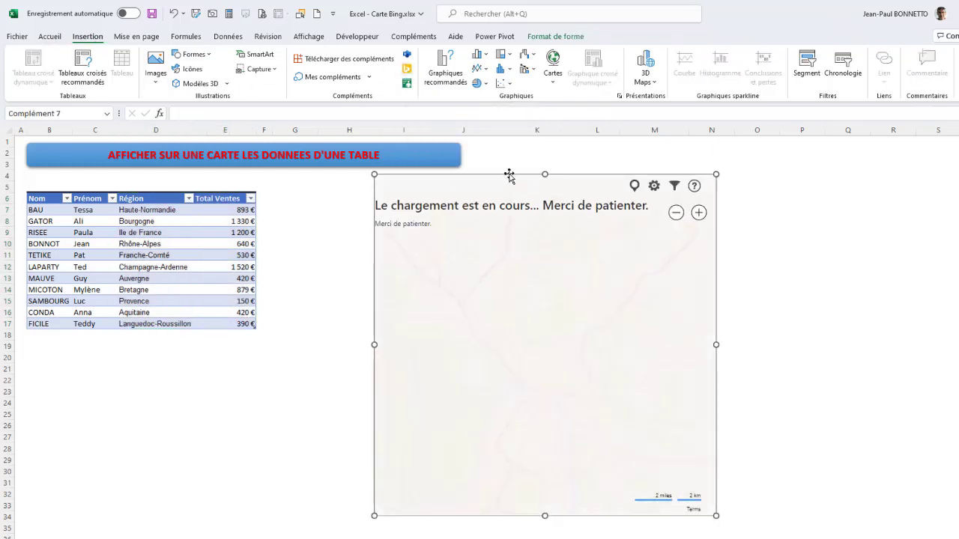
left_click_drag(510, 181, 473, 185)
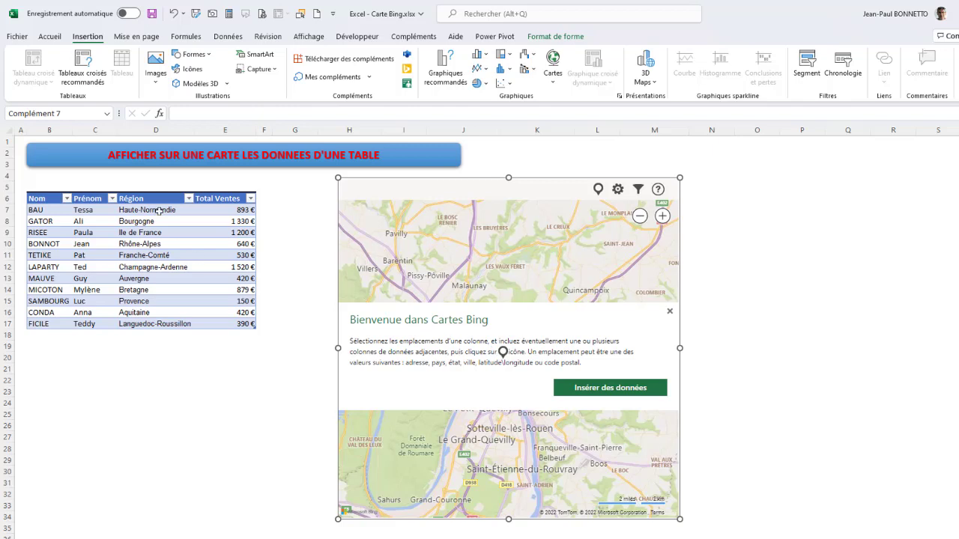
left_click_drag(155, 192, 225, 193)
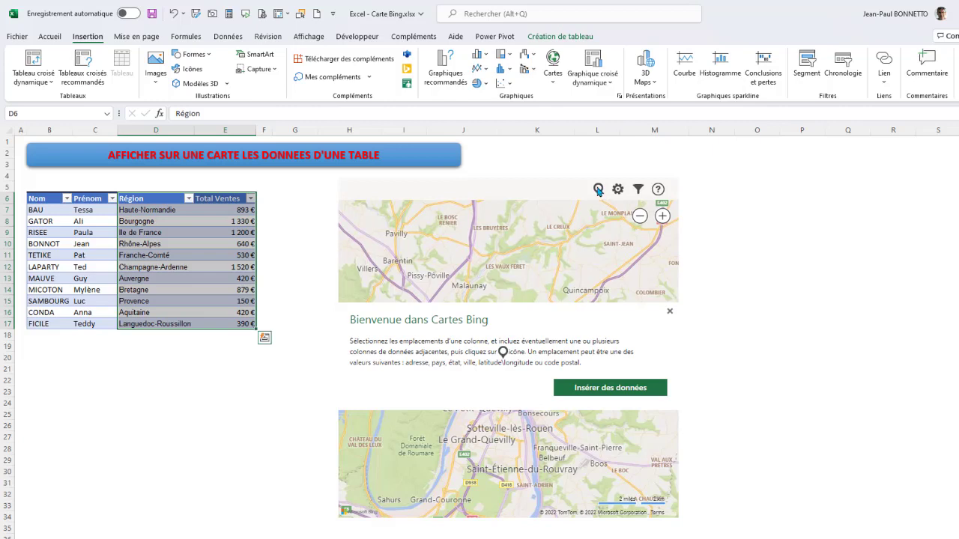
left_click(609, 389)
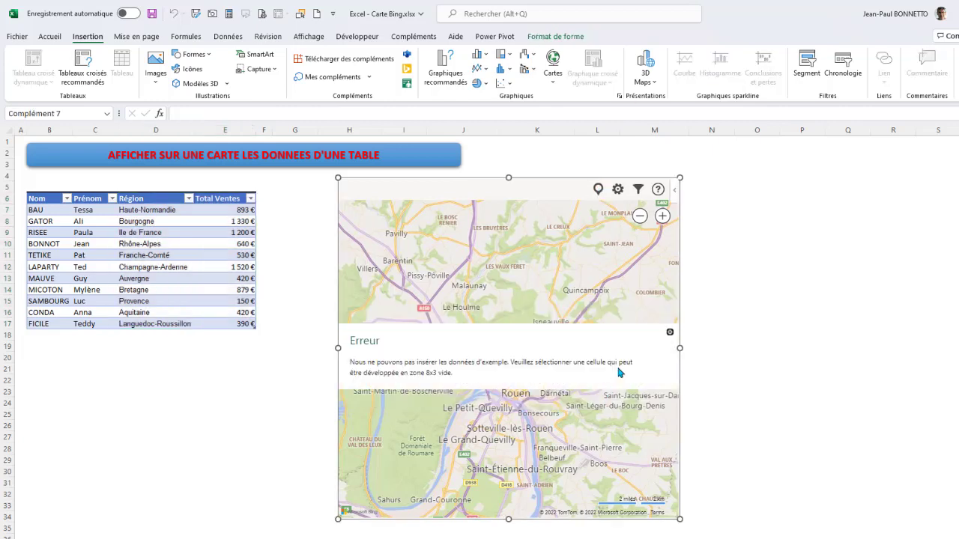
left_click(670, 333)
left_click(598, 190)
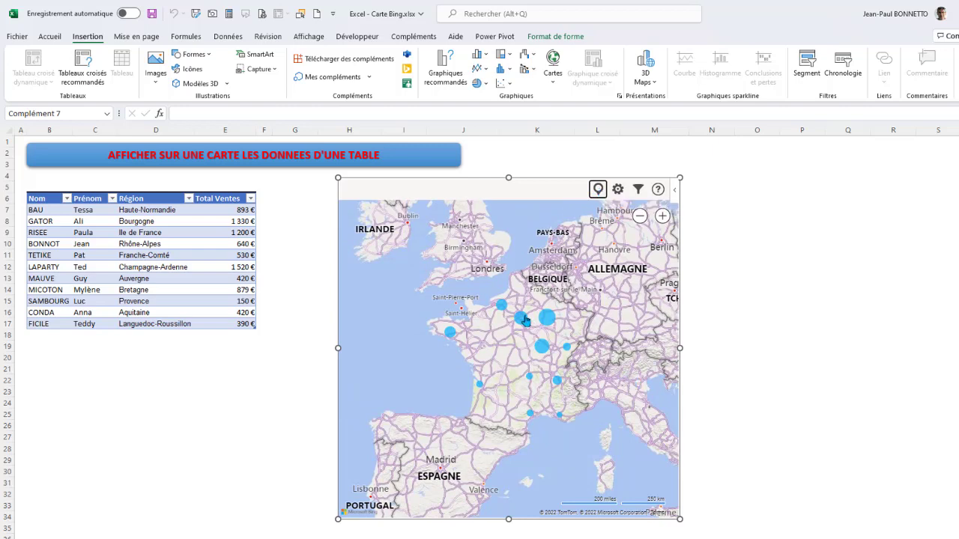
left_click(450, 334)
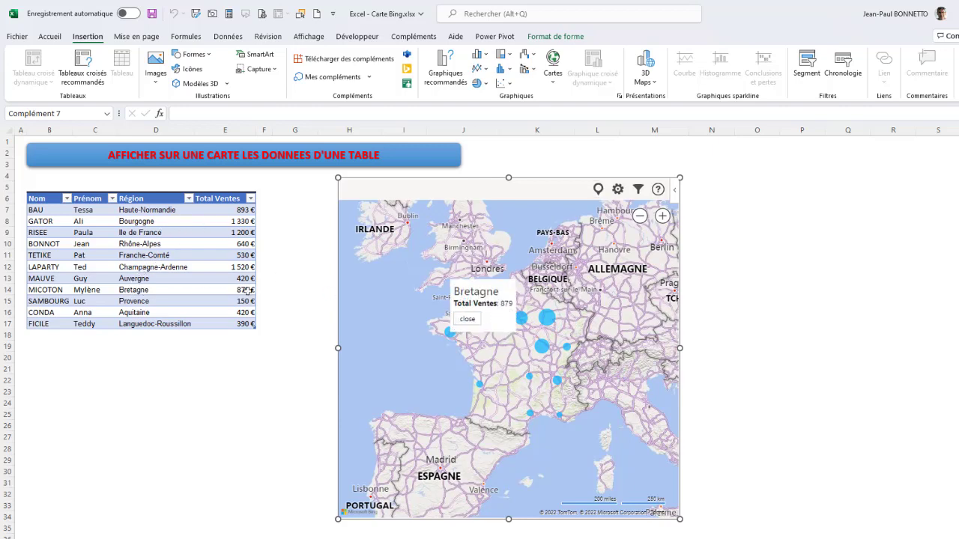
left_click(470, 320)
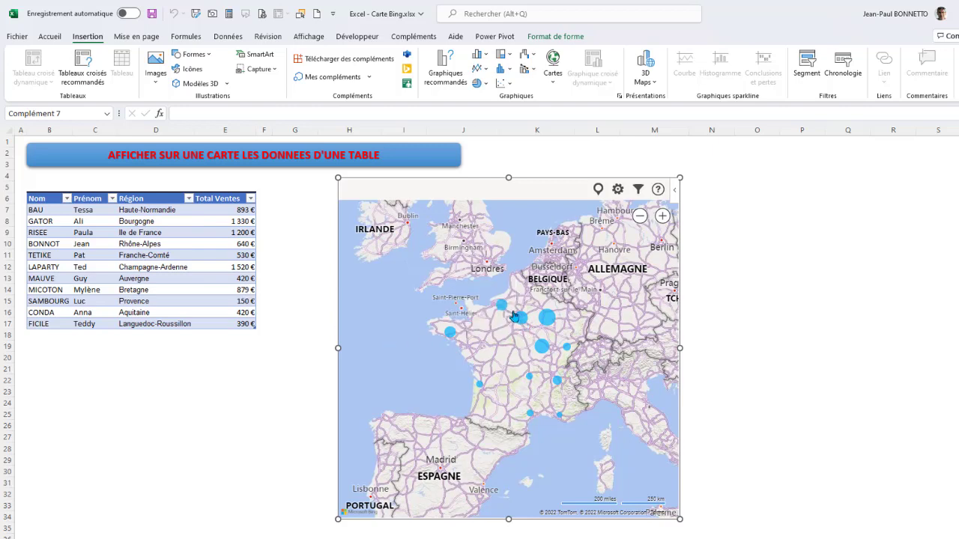
left_click(502, 307)
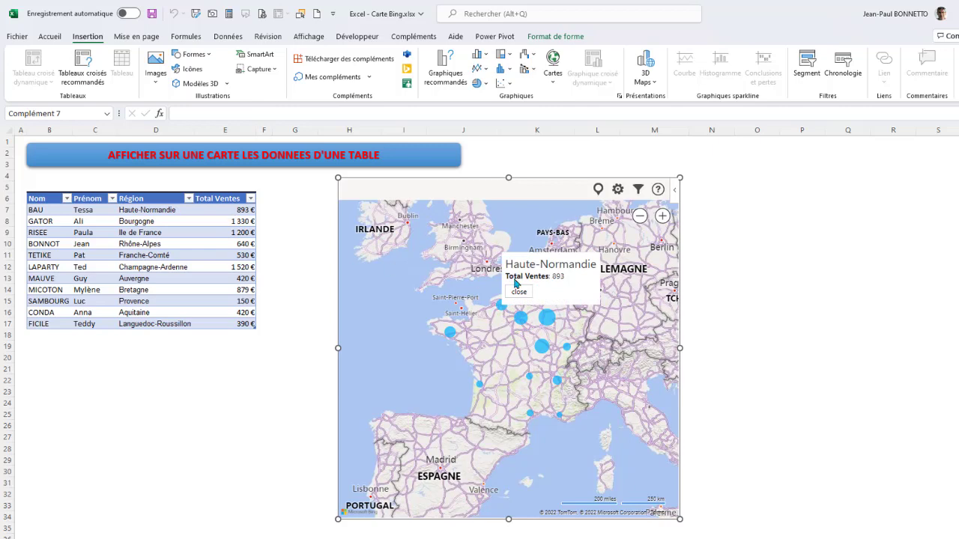
left_click(523, 292)
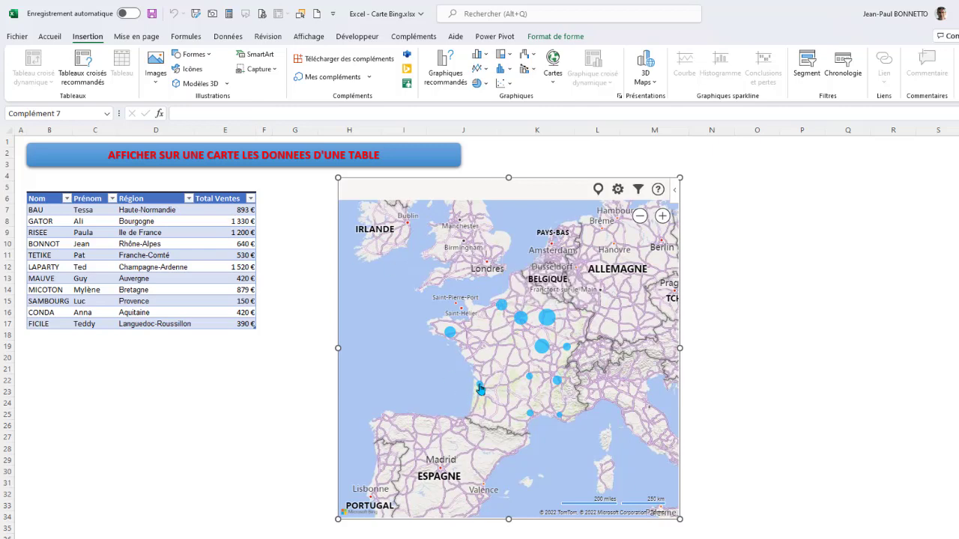
left_click(481, 385)
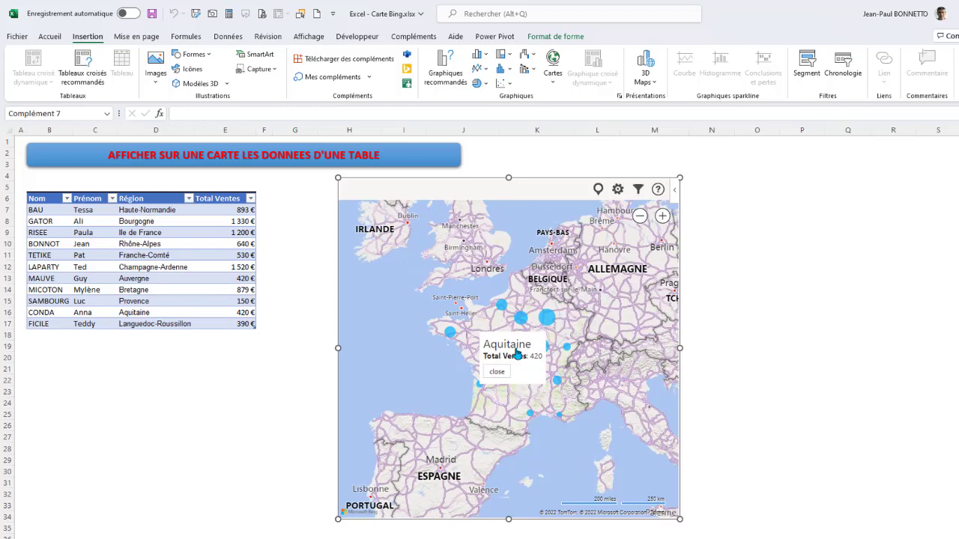
left_click(496, 372)
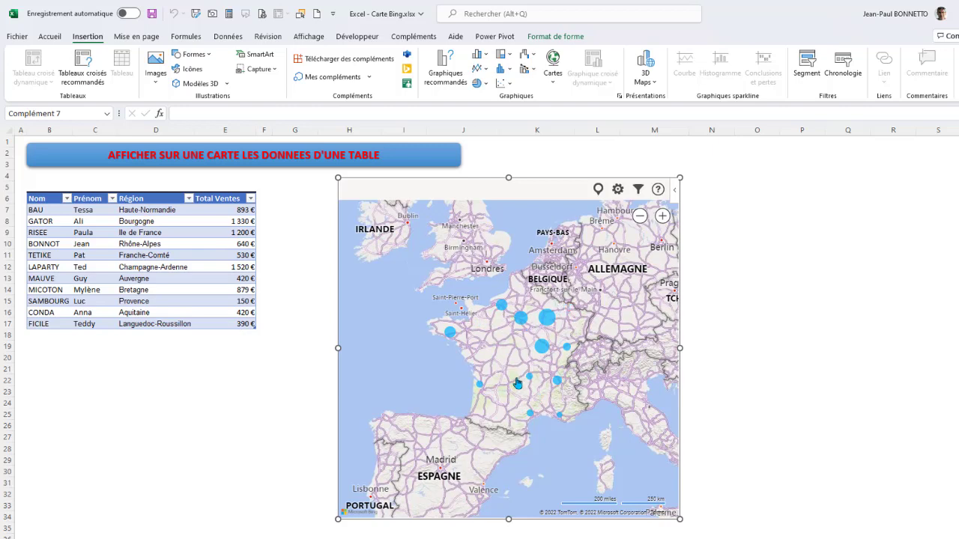
left_click(618, 190)
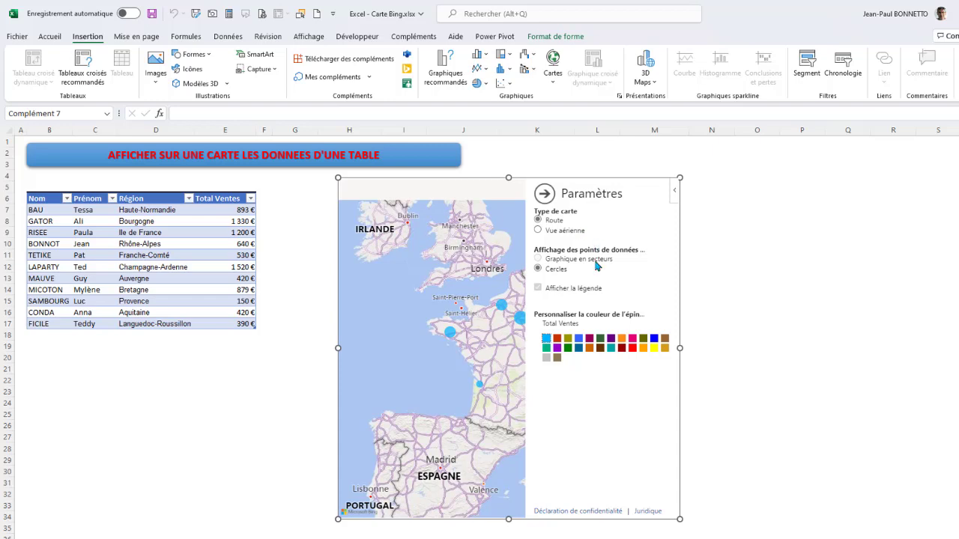
left_click(539, 231)
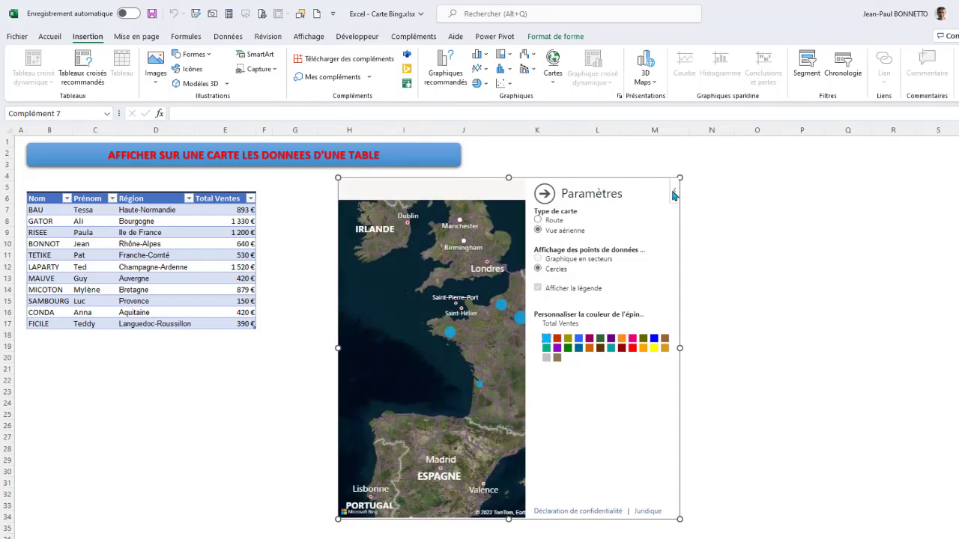
left_click(544, 194)
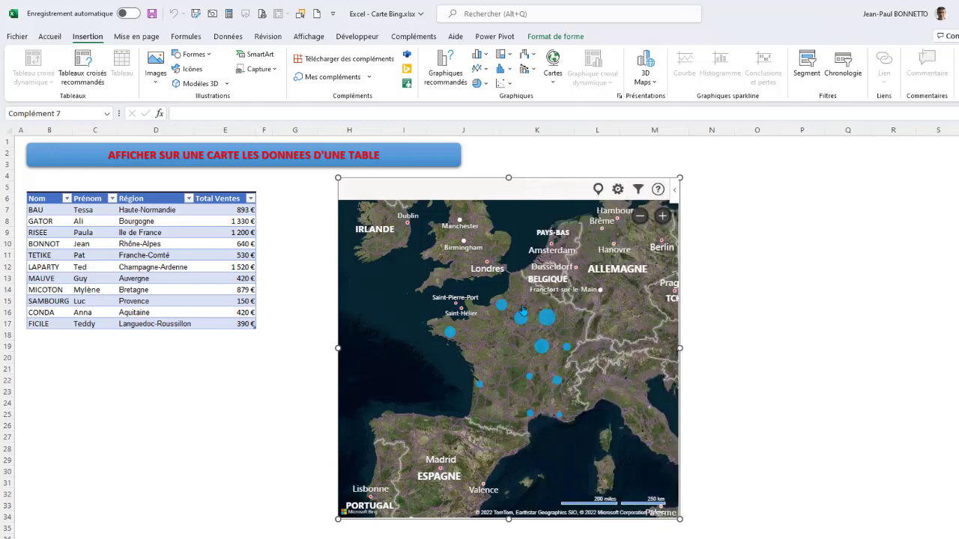
scroll(504, 354, "up", 5)
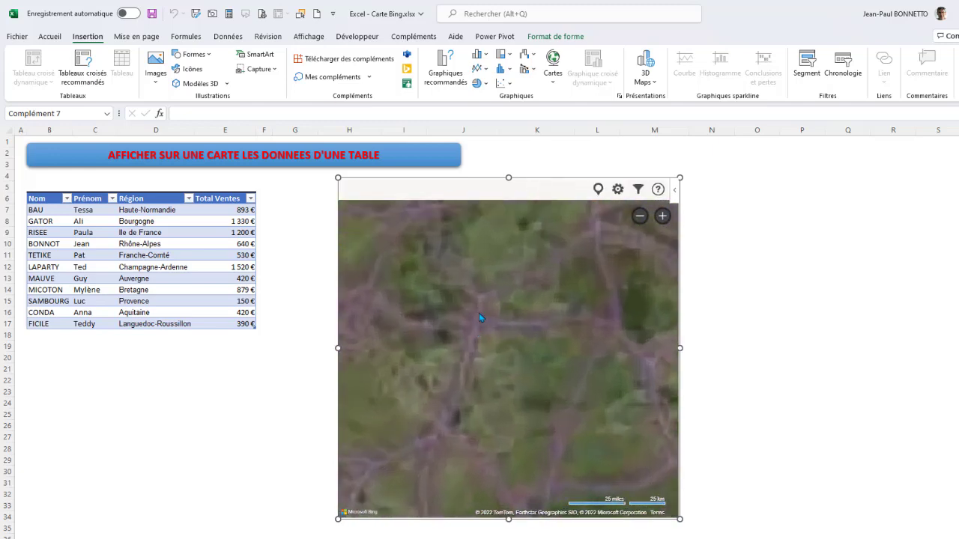
scroll(478, 312, "down", 5)
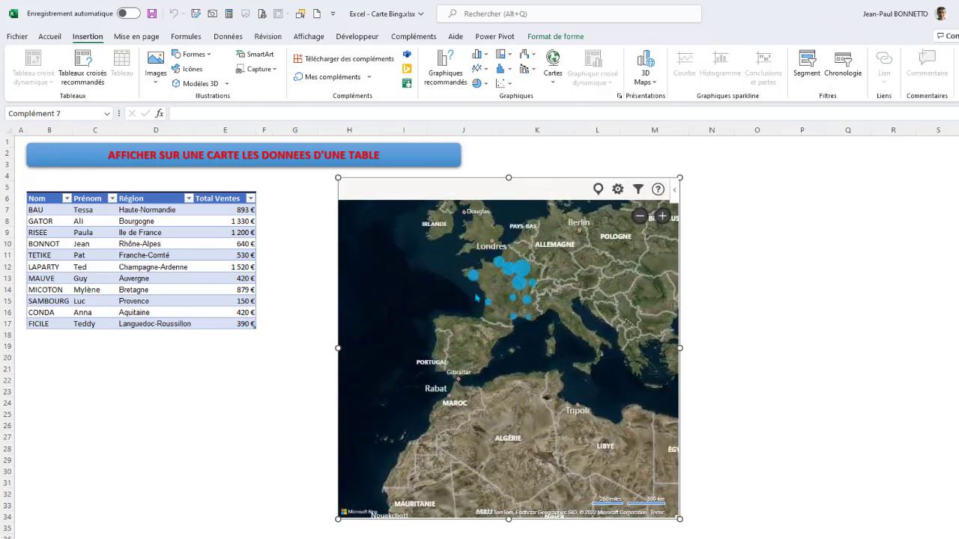
scroll(548, 289, "up", 3)
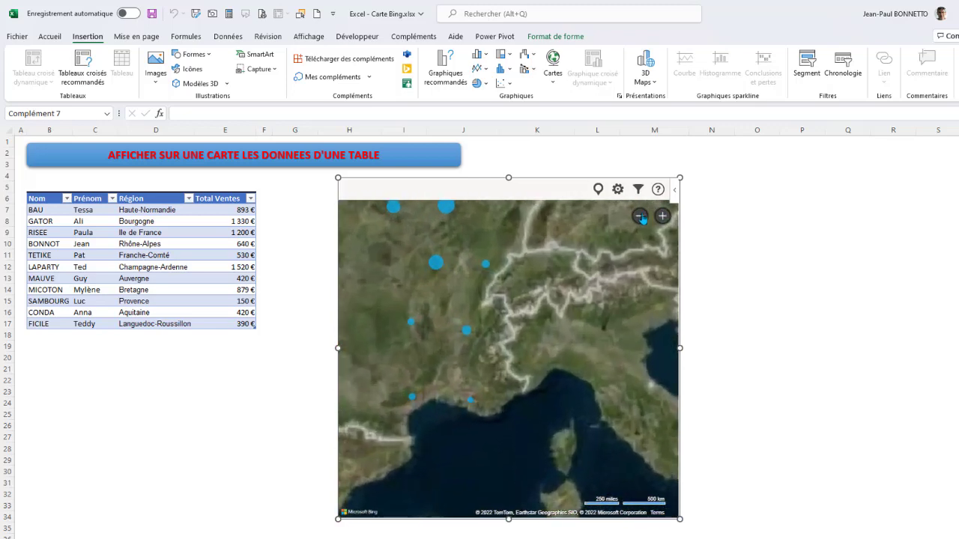
left_click(641, 216)
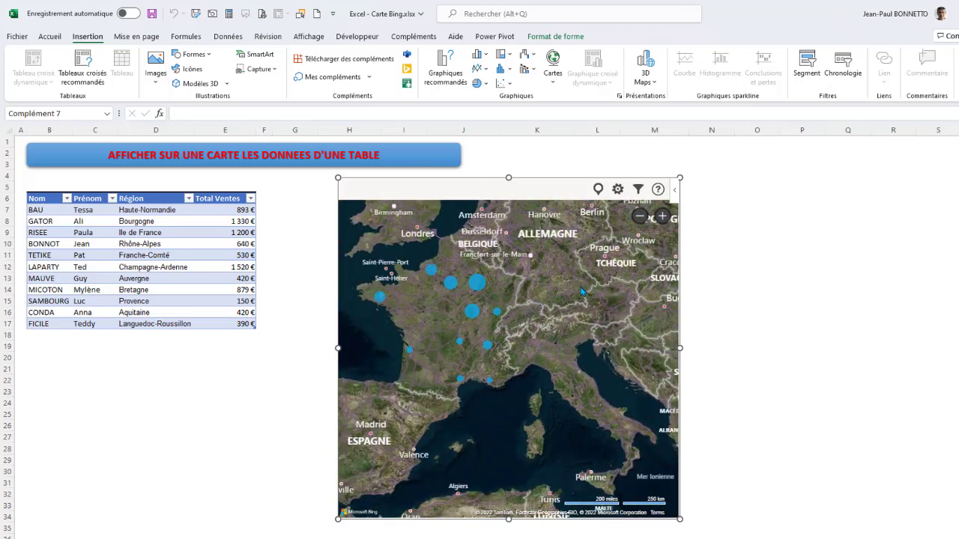
scroll(484, 328, "up", 3)
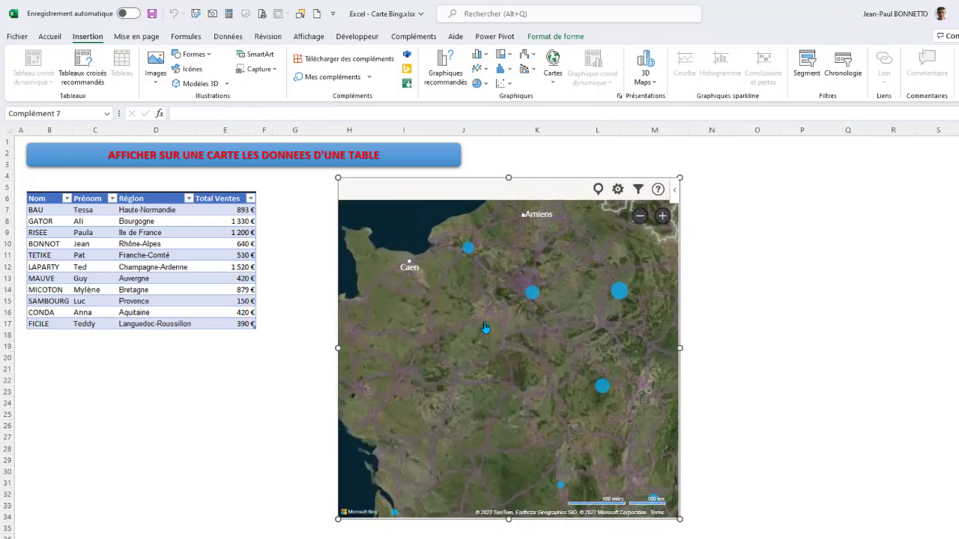
scroll(564, 319, "up", 5)
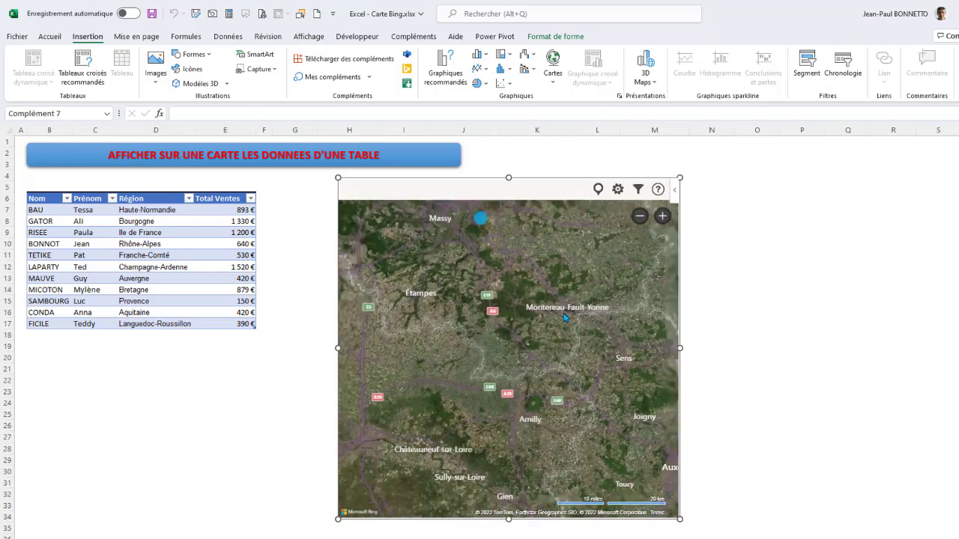
scroll(565, 318, "down", 5)
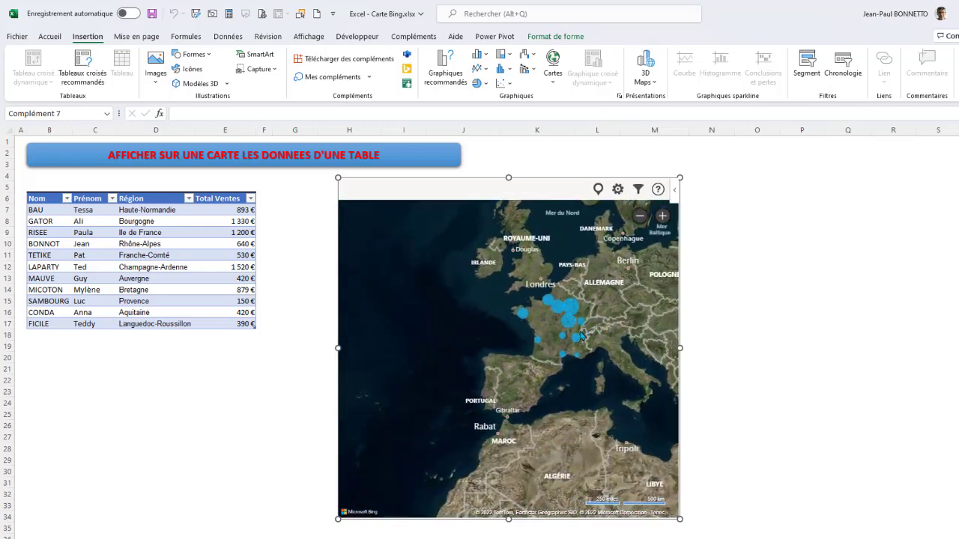
scroll(581, 334, "up", 3)
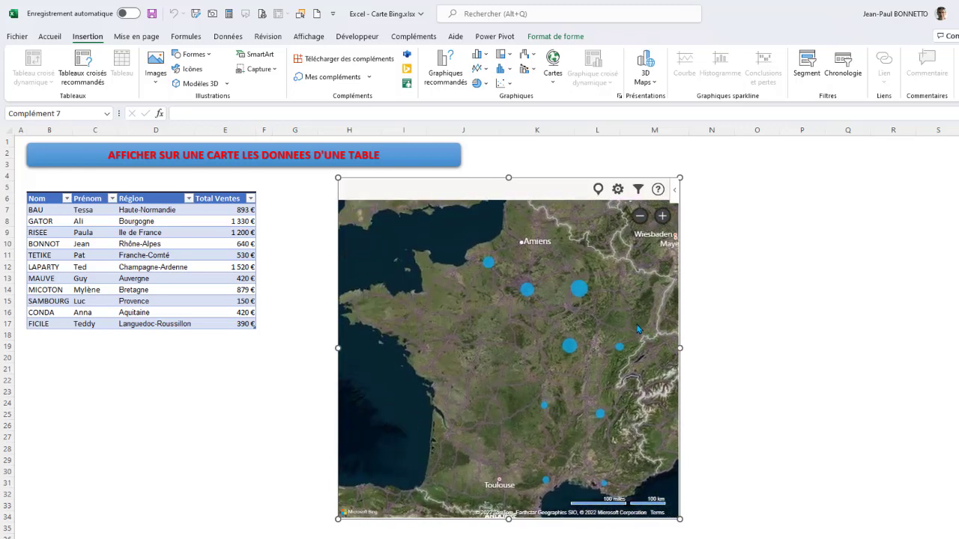
scroll(637, 329, "down", 3)
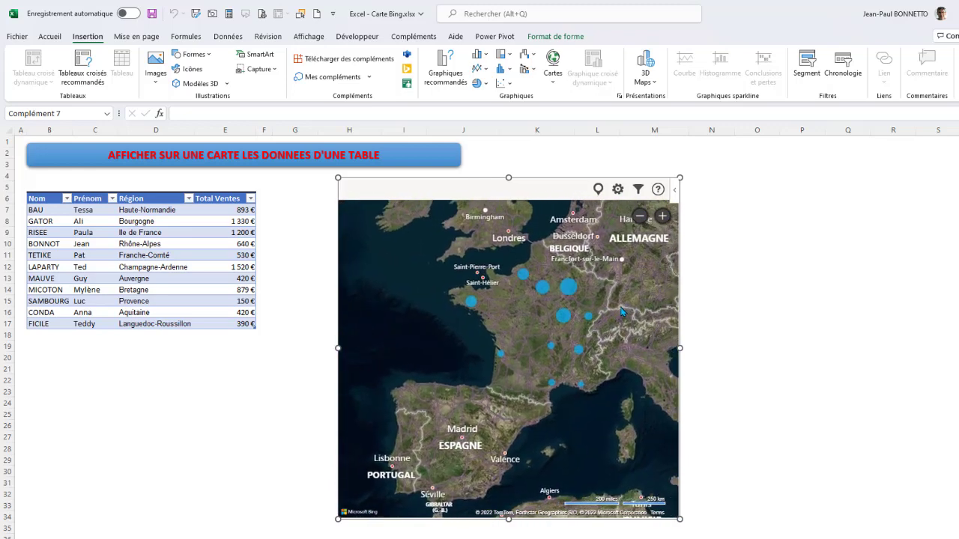
scroll(621, 311, "up", 3)
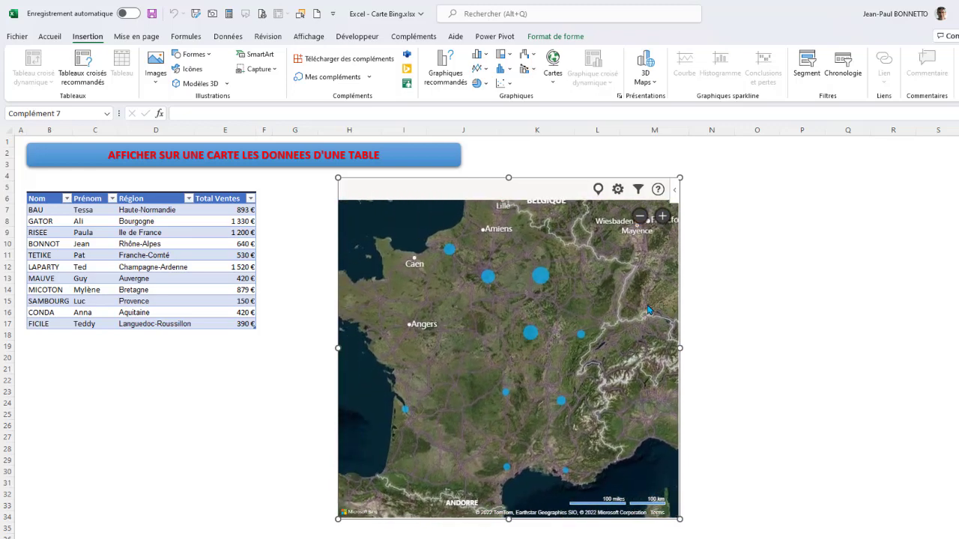
scroll(648, 309, "down", 3)
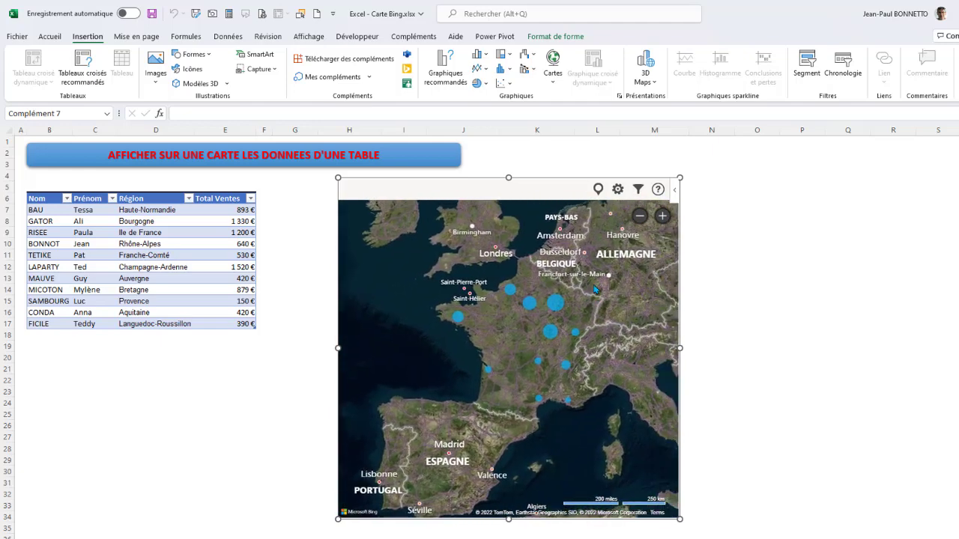
Step: Set the Bing map type to Route and colour the sales bubbles orange
left_click(674, 193)
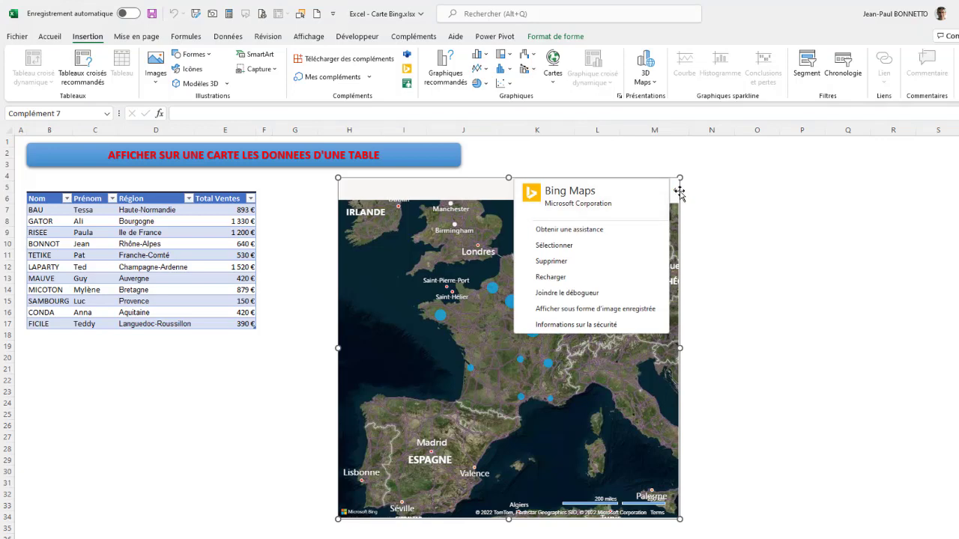
left_click(677, 194)
left_click(620, 190)
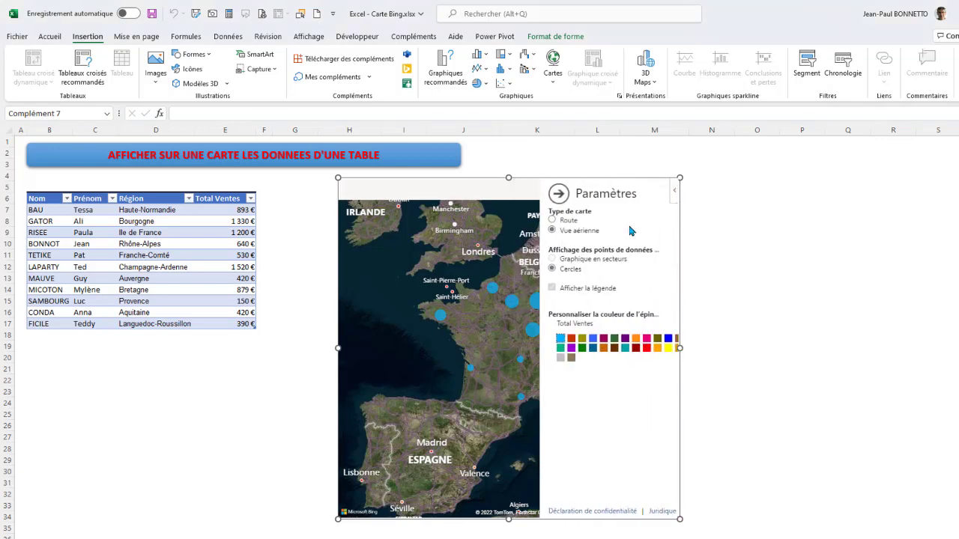
left_click(537, 220)
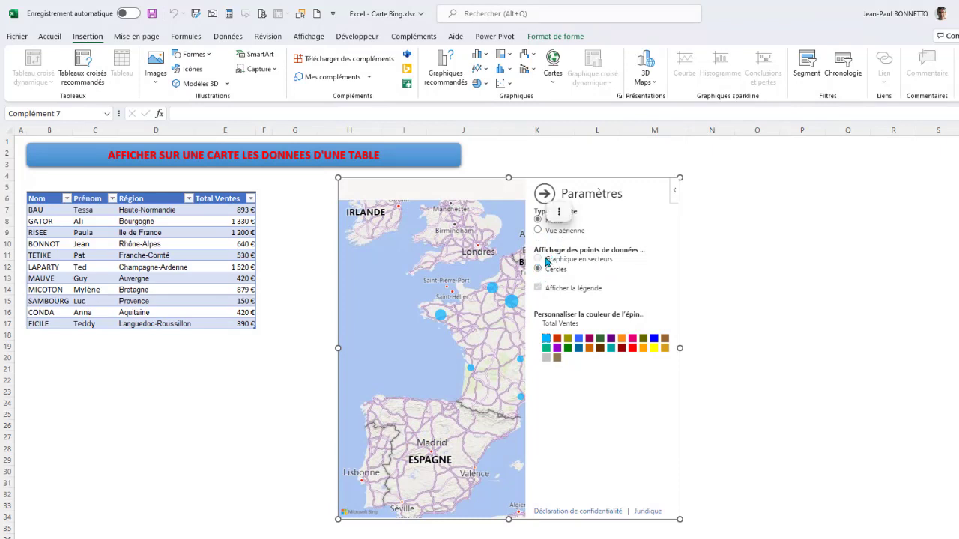
mouse_move(500, 296)
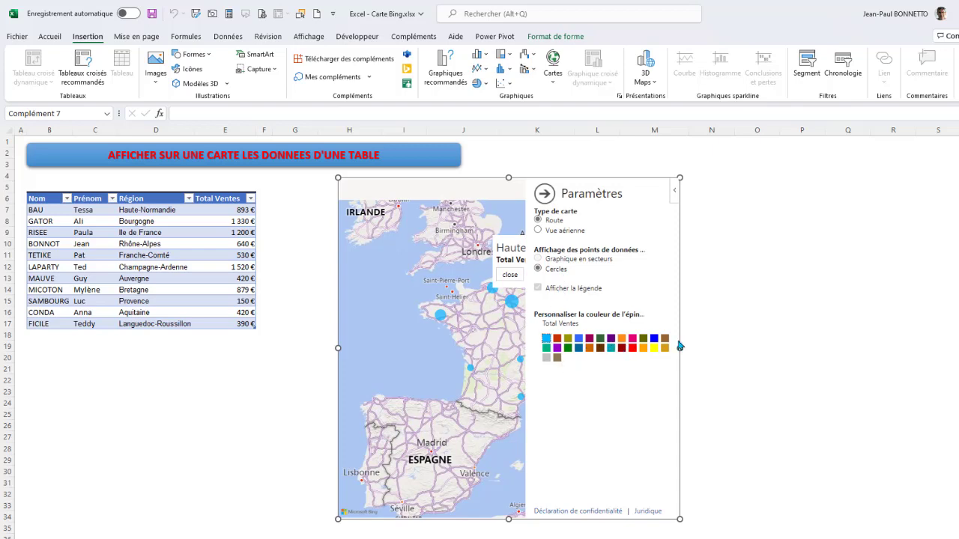
left_click(621, 338)
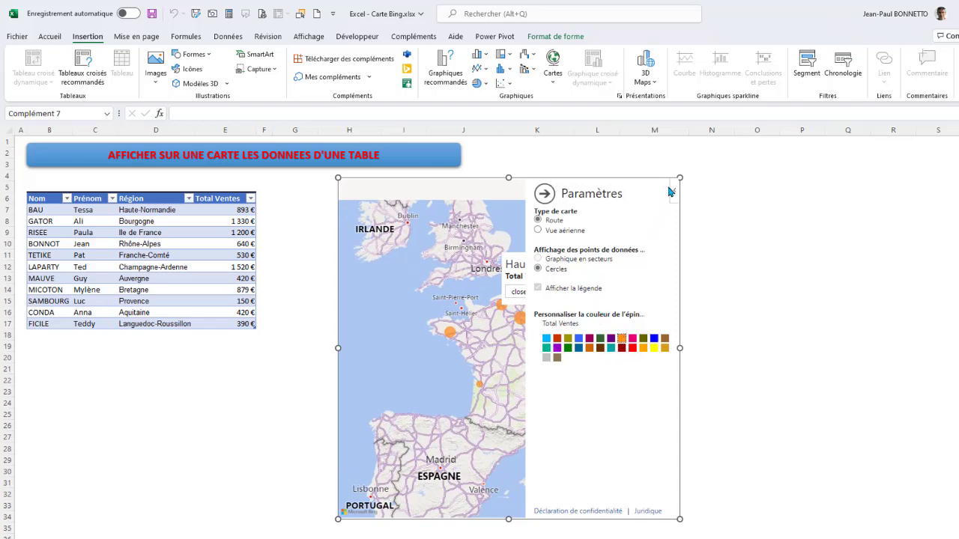
left_click(545, 194)
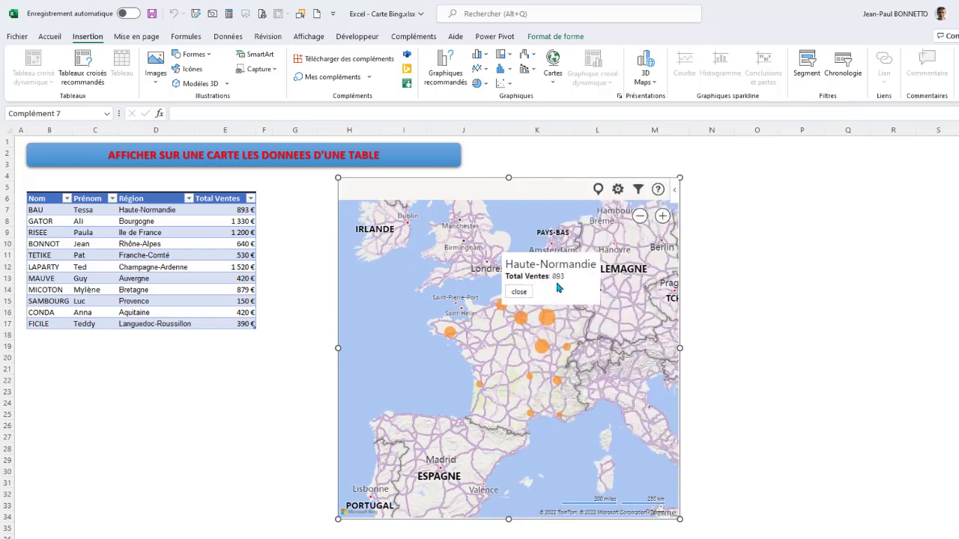
left_click(530, 289)
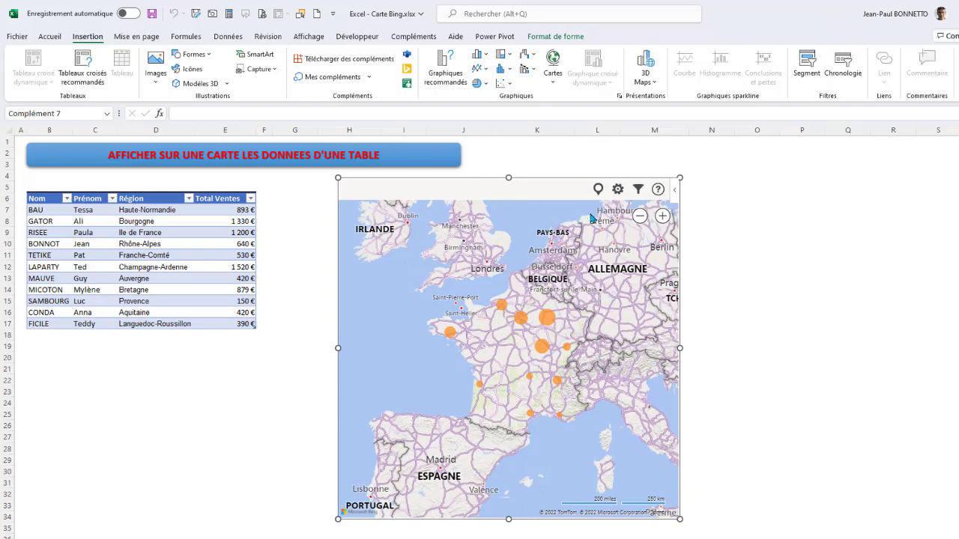
Step: Filter the map's locations to exclude Aquitaine and apply the filter
left_click(639, 191)
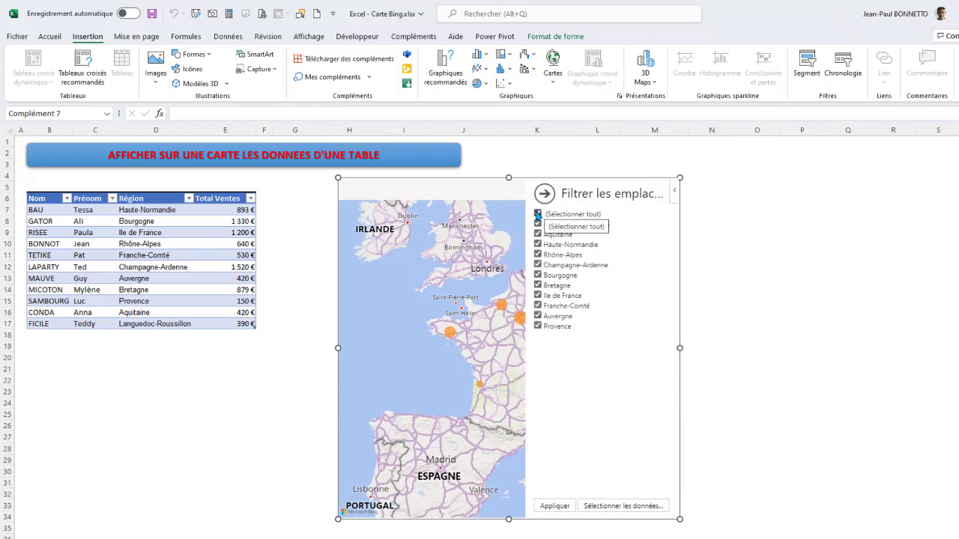
left_click(538, 215)
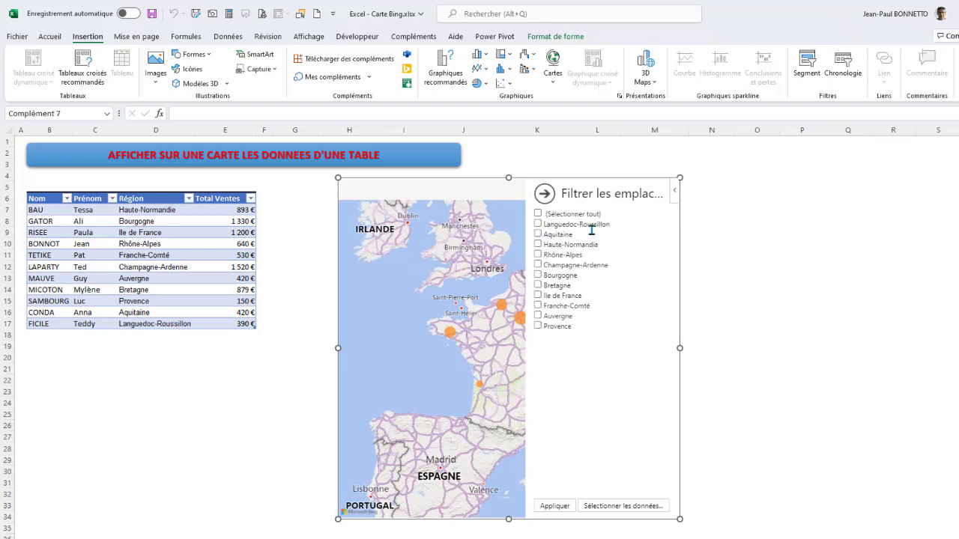
left_click(538, 215)
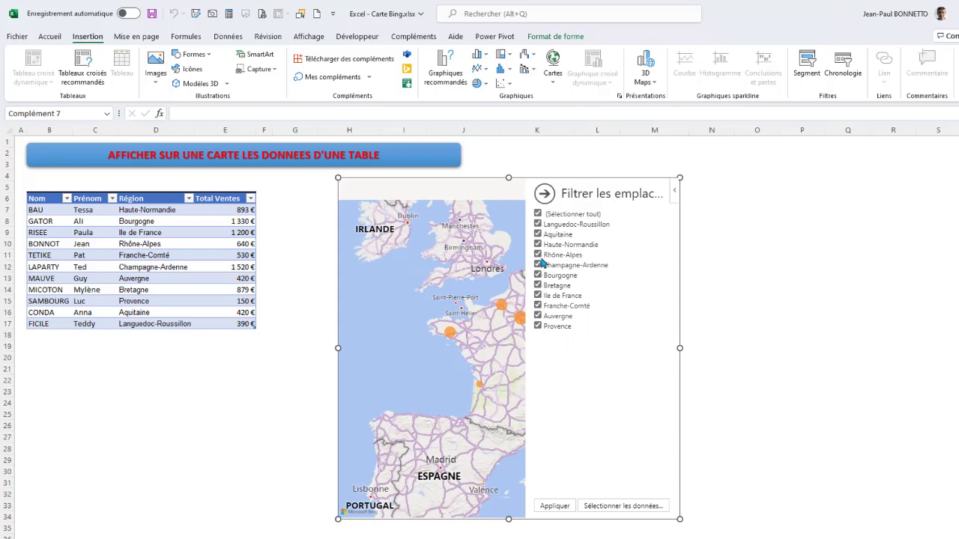
left_click(537, 233)
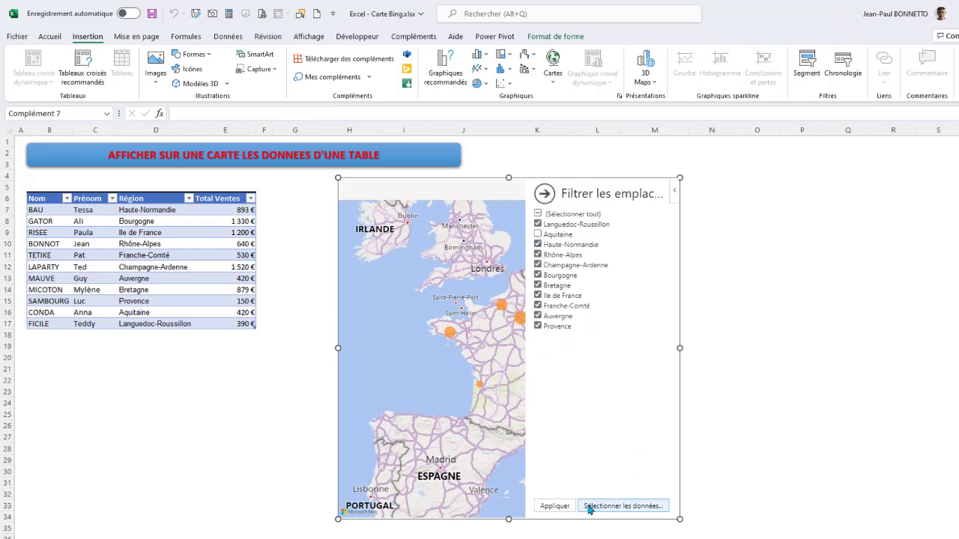
left_click(560, 507)
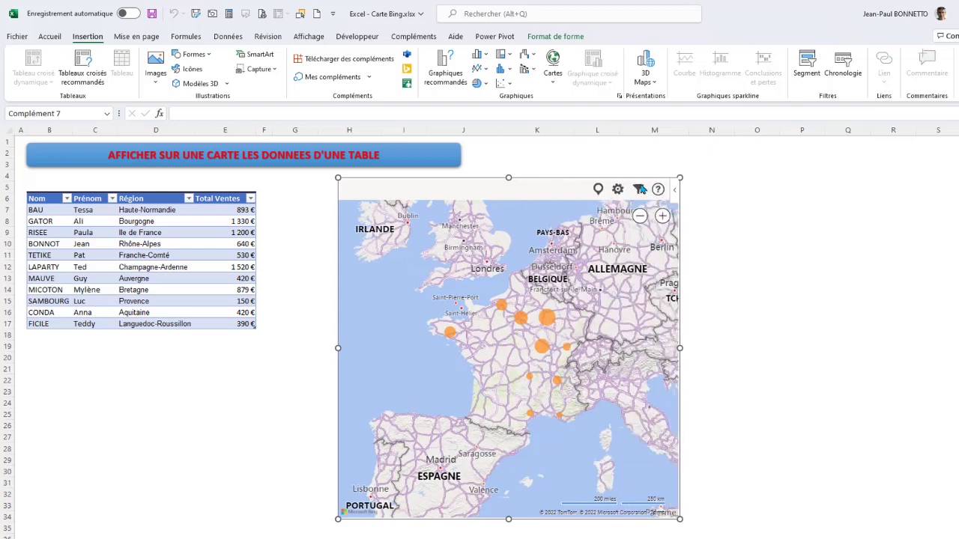
left_click(639, 189)
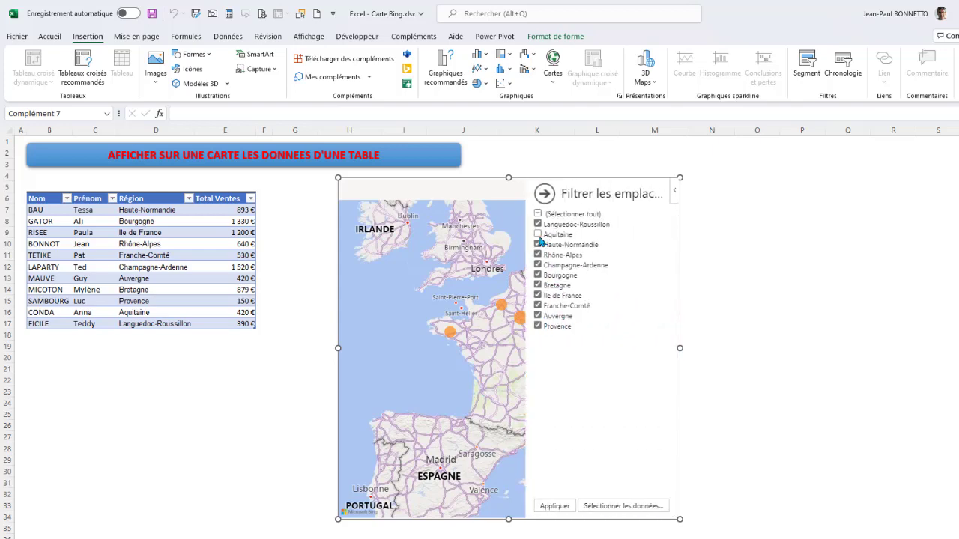
left_click(554, 506)
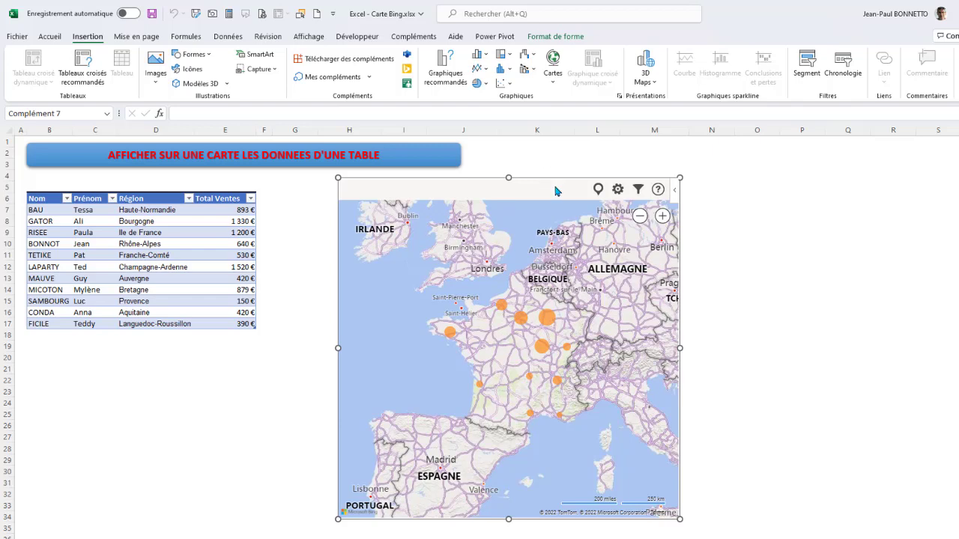
Step: Move the Bing map left toward the table and check Haute-Normandie's sales popup
mouse_move(547, 181)
left_mouse_down()
mouse_move(486, 193)
mouse_move(498, 192)
left_mouse_up()
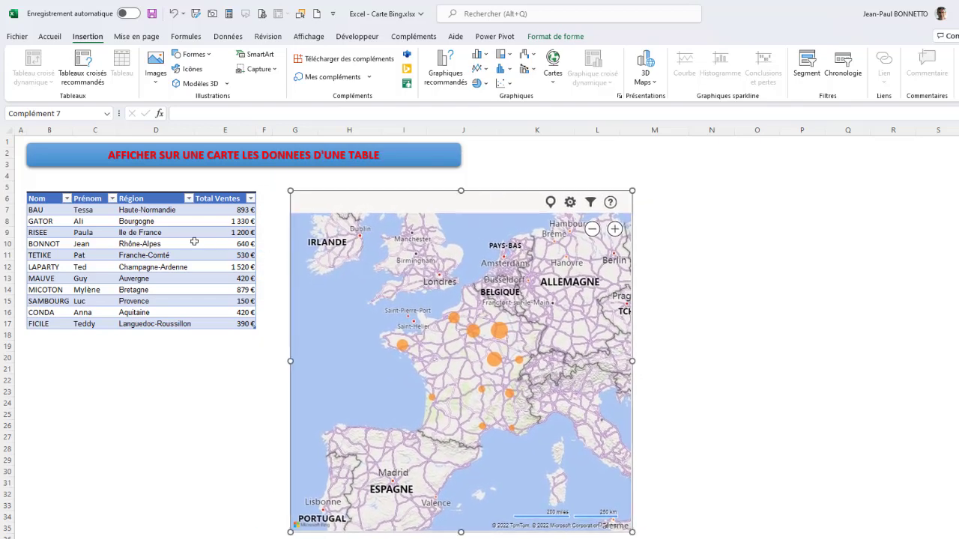
left_click(147, 234)
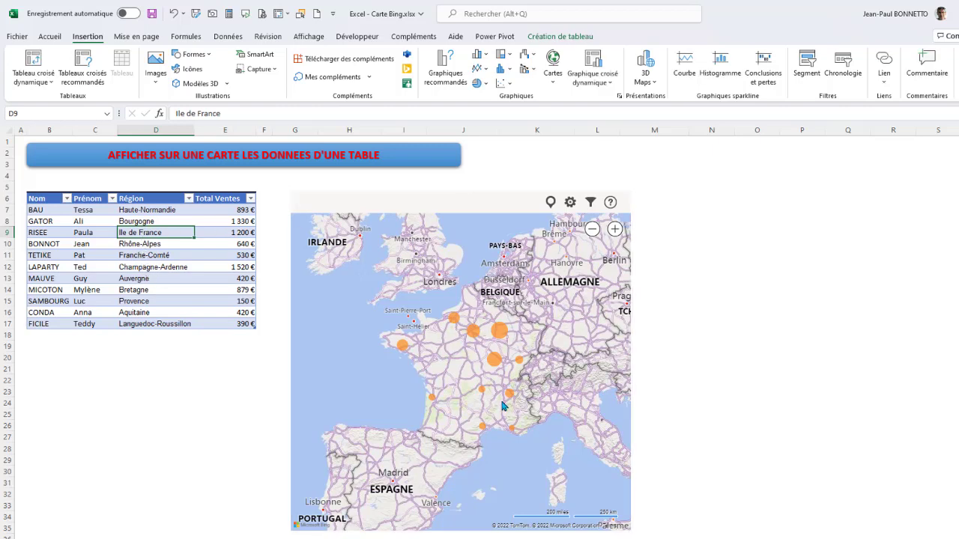
left_click(498, 332)
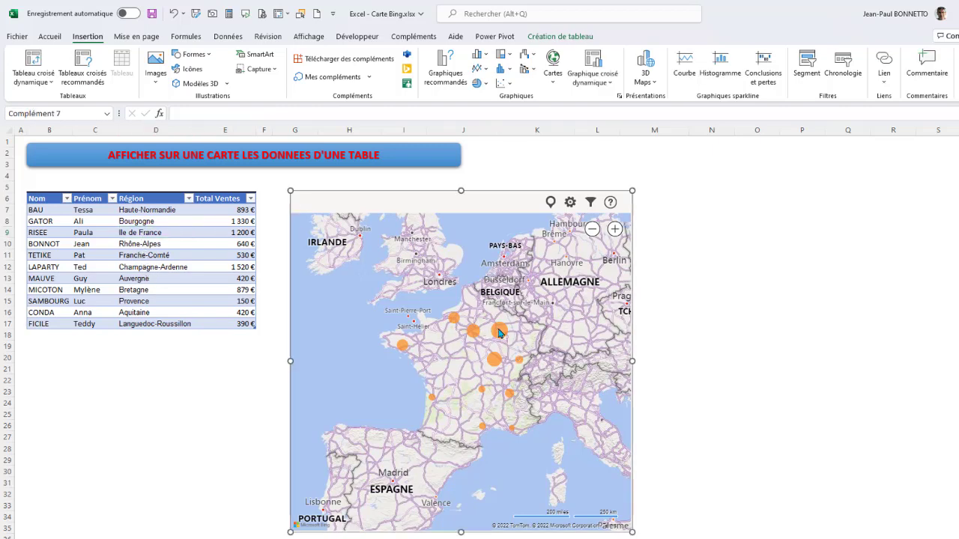
left_click(476, 307)
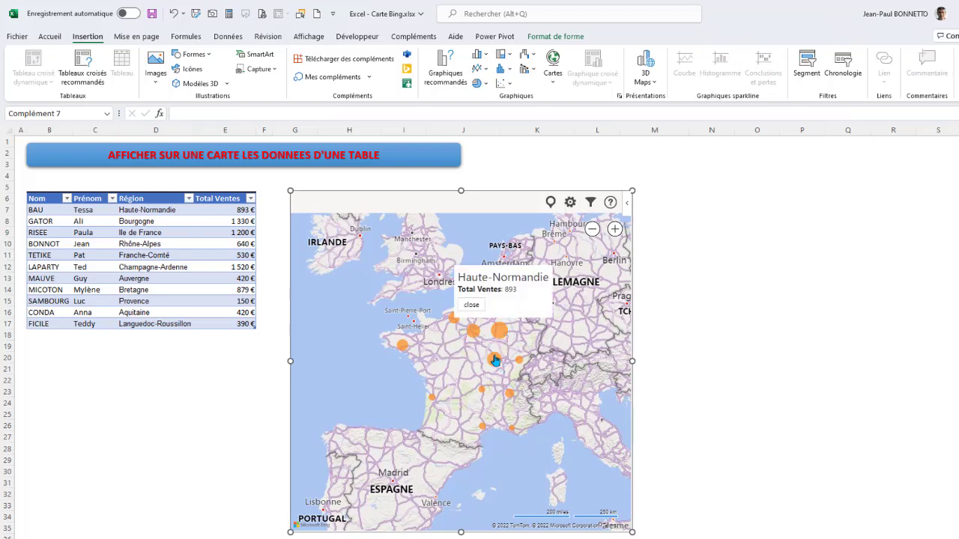
Step: Try reloading the map's locations from the sheet and dismiss the invalid data message
left_click(173, 244)
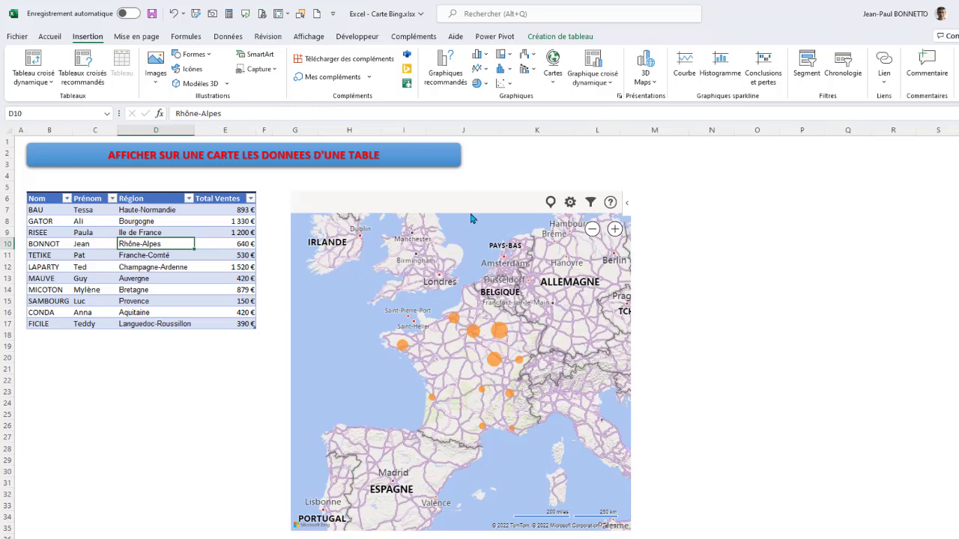
left_click(551, 203)
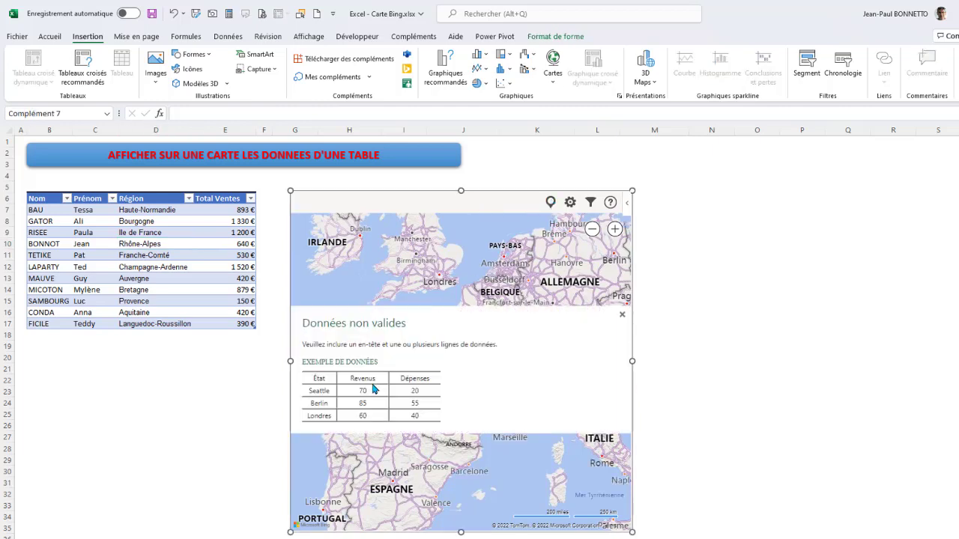
left_click(622, 315)
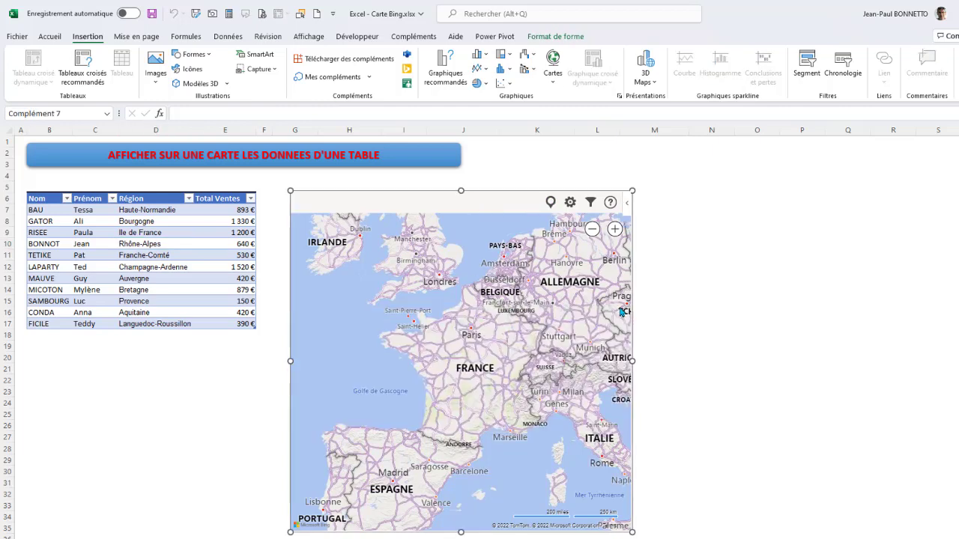
left_click(550, 202)
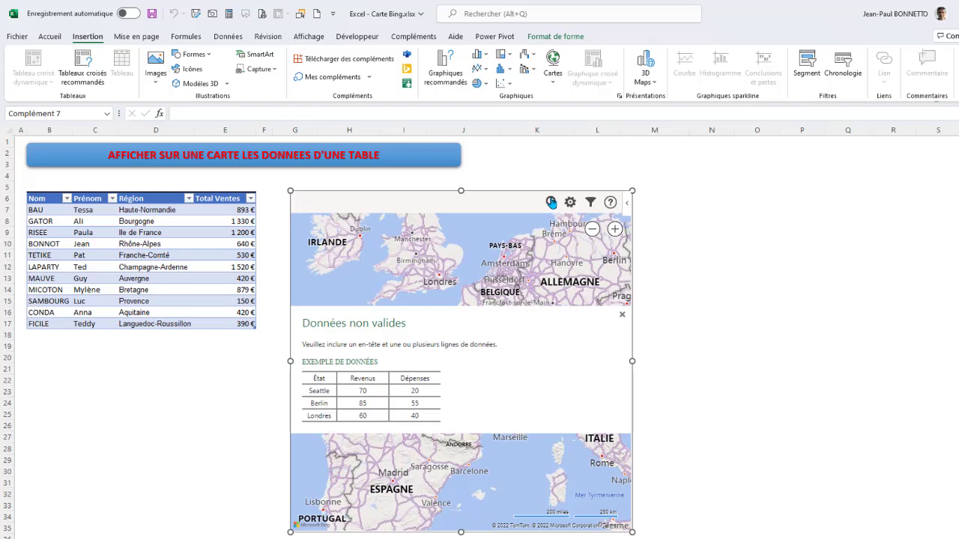
left_click(622, 315)
Step: Select the embedded Bing map object and delete it from the sheet
left_click_drag(170, 197, 225, 198)
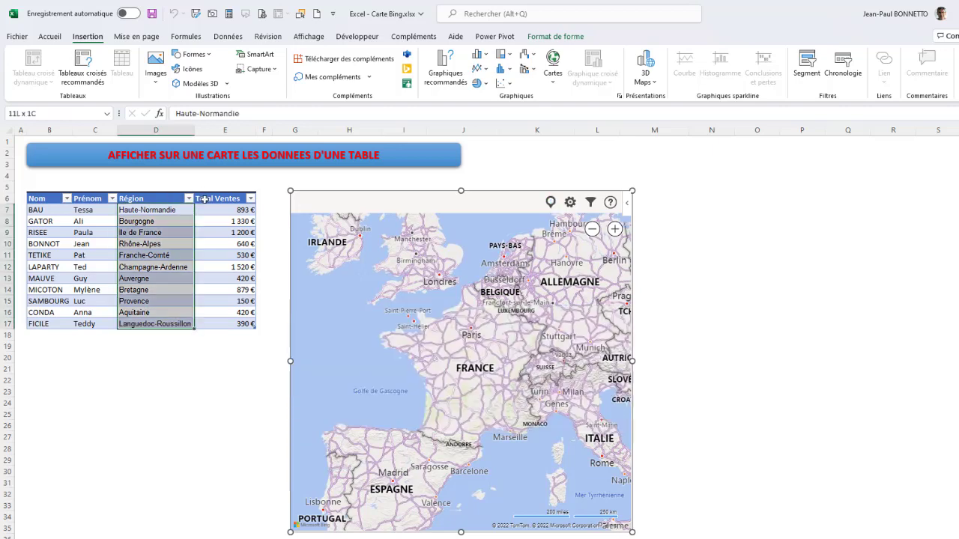
left_click(550, 202)
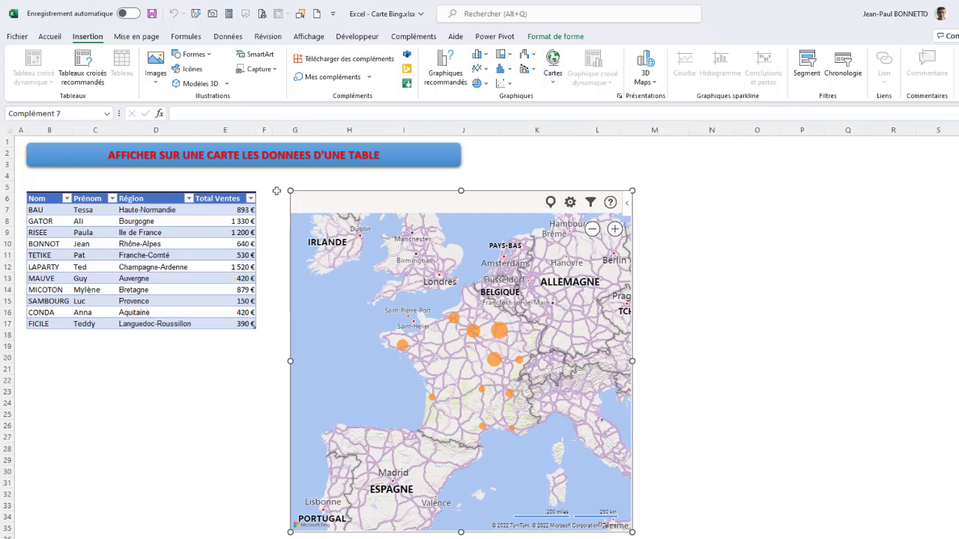
double_click(421, 199)
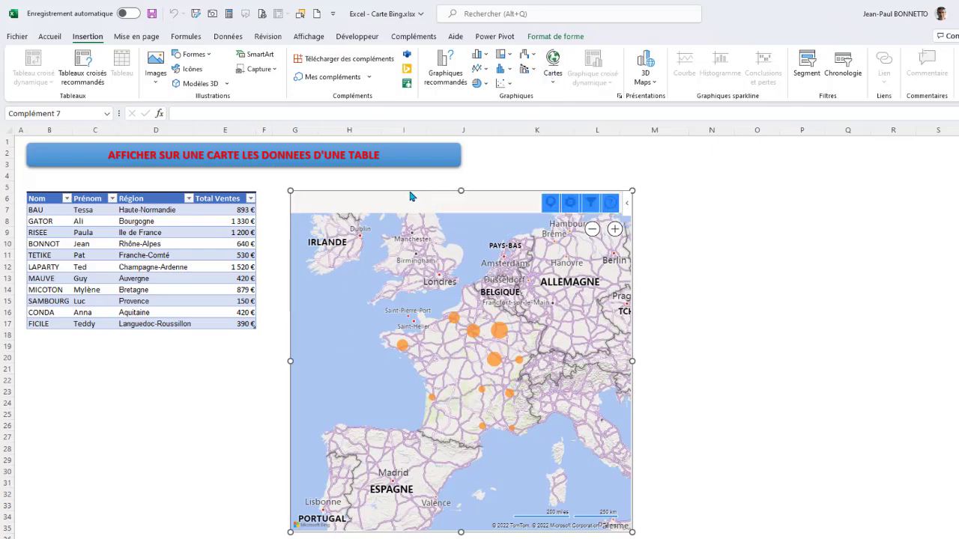
left_click_drag(403, 199, 400, 197)
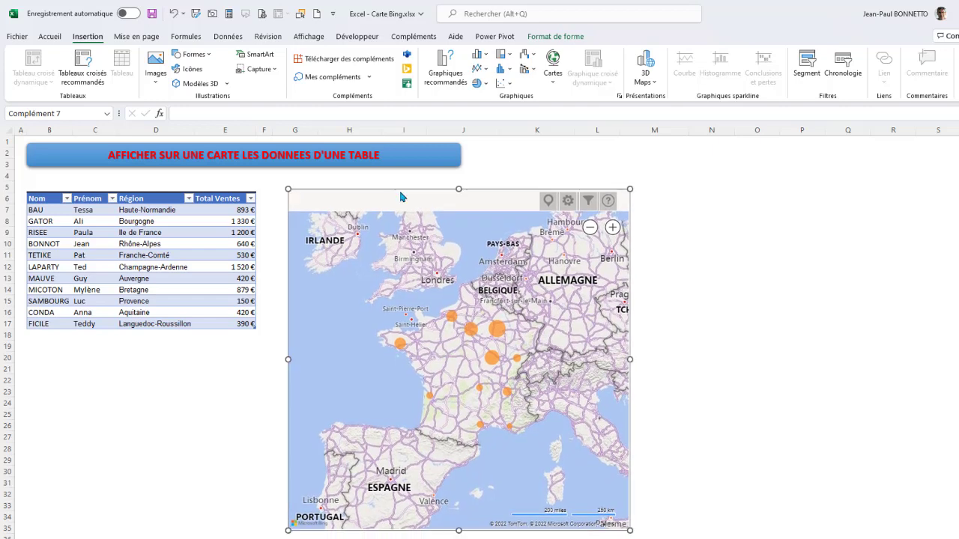
key("Delete")
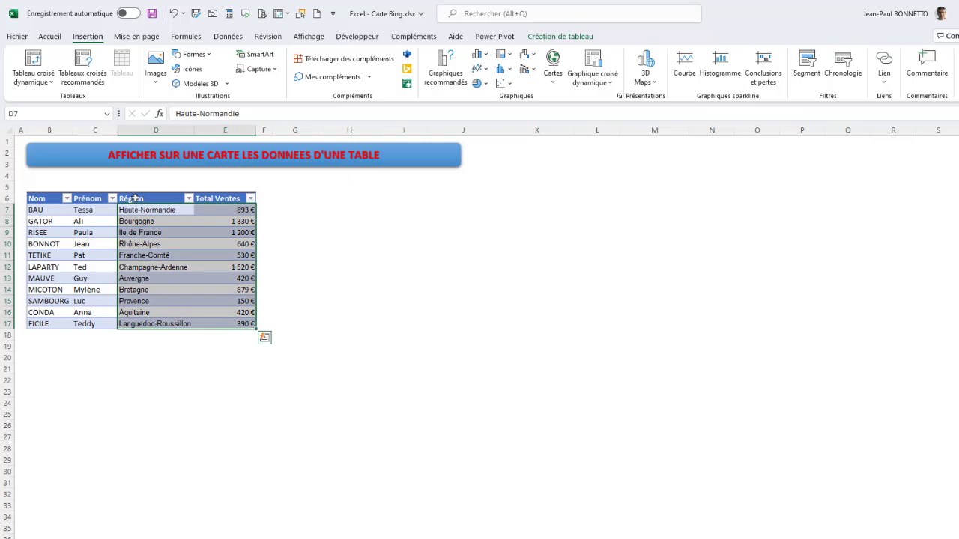
Step: Reselect the Région and Total Ventes data D7:E17 for the next chart
left_click_drag(136, 196, 243, 256)
left_click(229, 38)
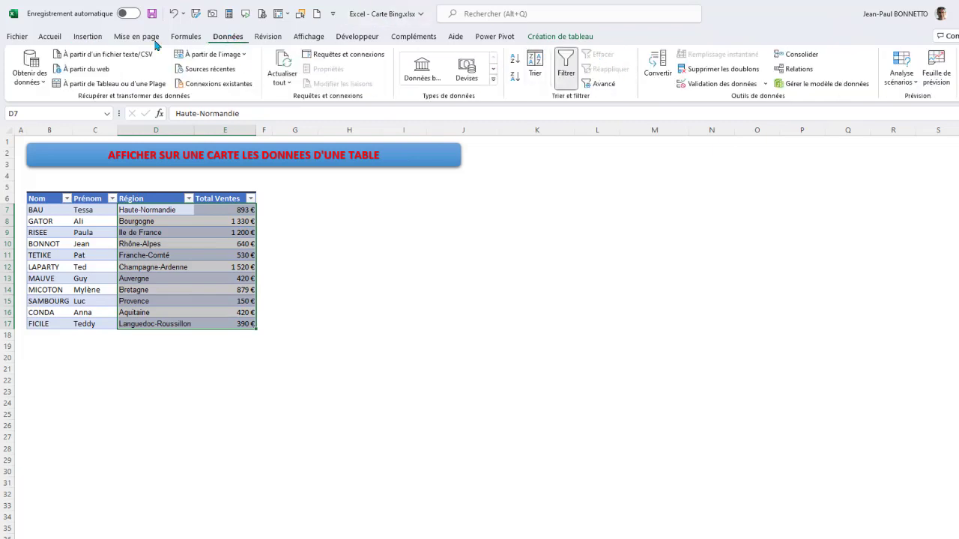
left_click(88, 37)
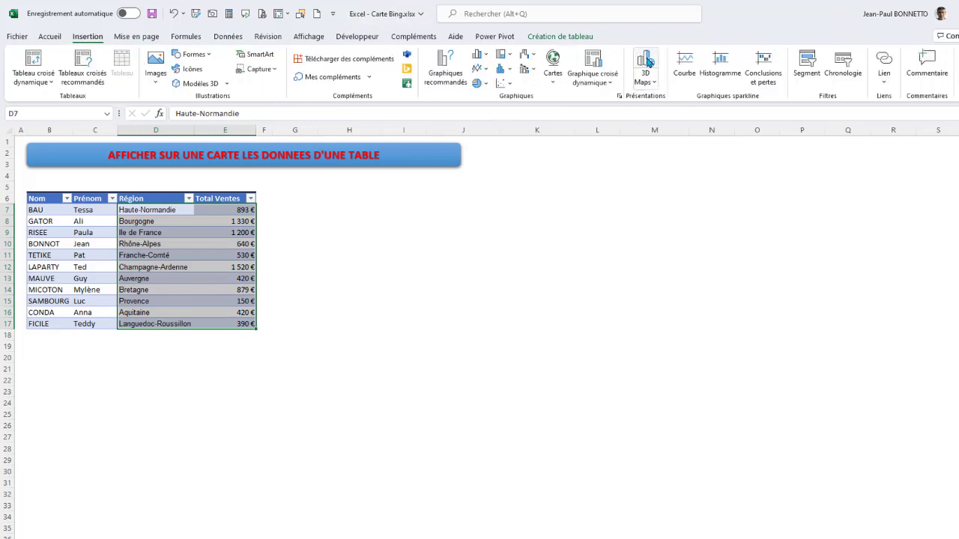
Step: Launch 3D Maps, delete the Visite guidée 1 tour, and start a new tour
left_click(646, 63)
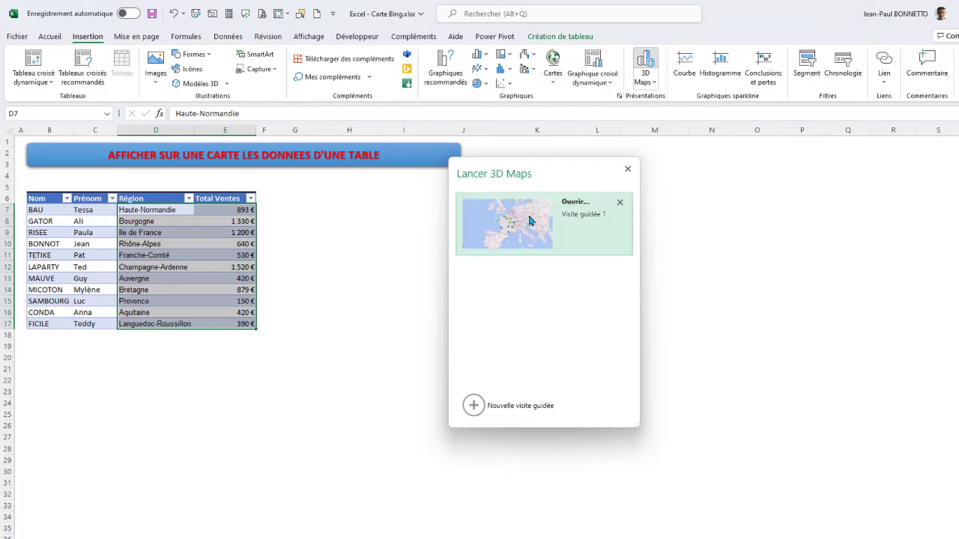
left_click(620, 202)
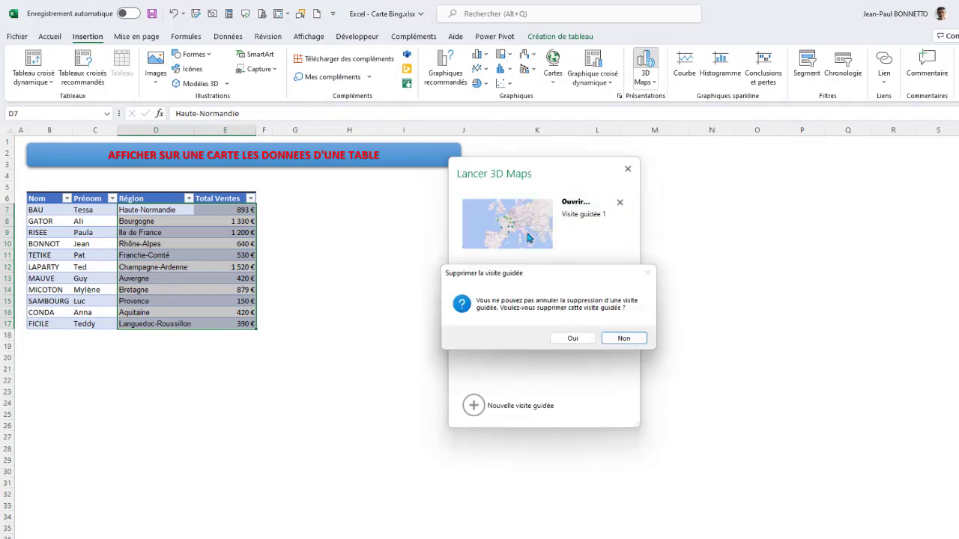
left_click(572, 337)
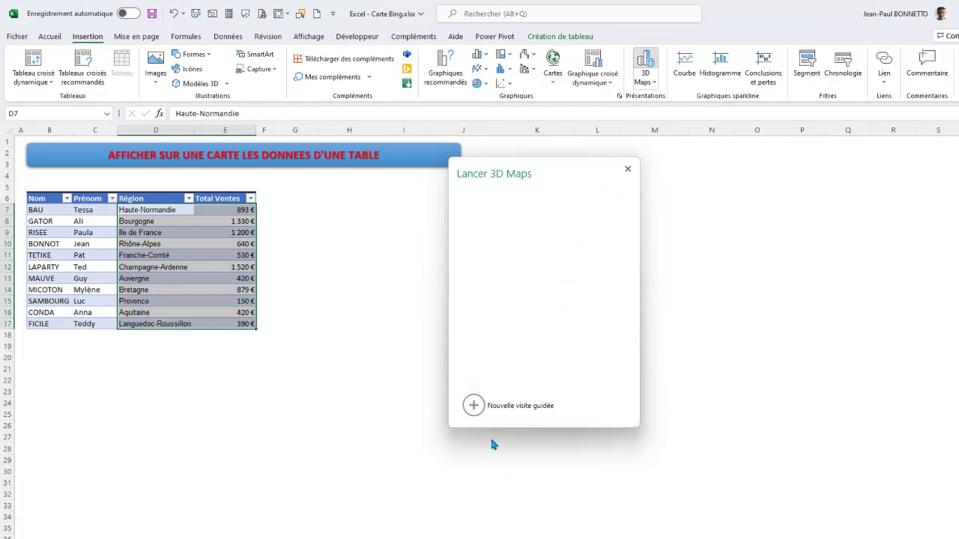
left_click(473, 406)
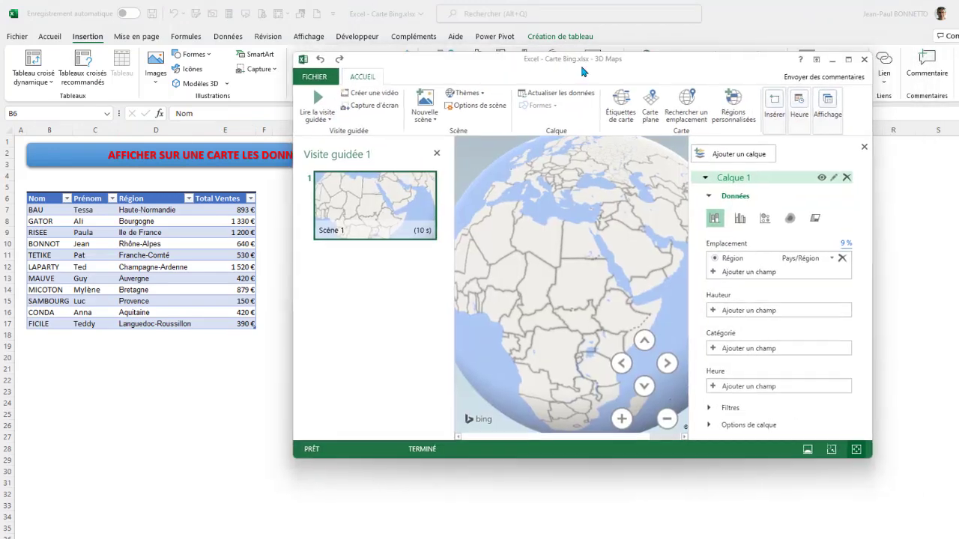
Step: Close the tour panel, bring France into view, and geocode Région as Département/Région
scroll(591, 220, "up", 5)
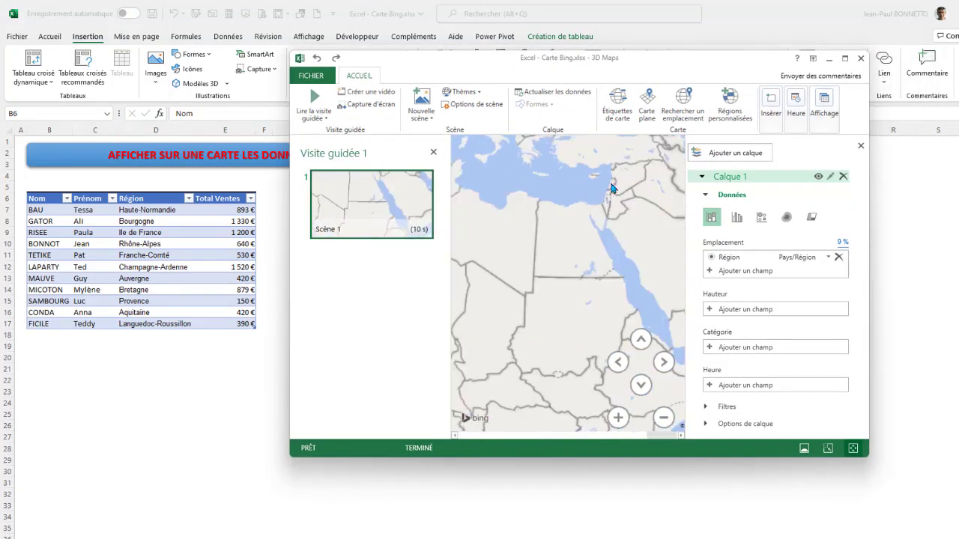
scroll(612, 189, "down", 5)
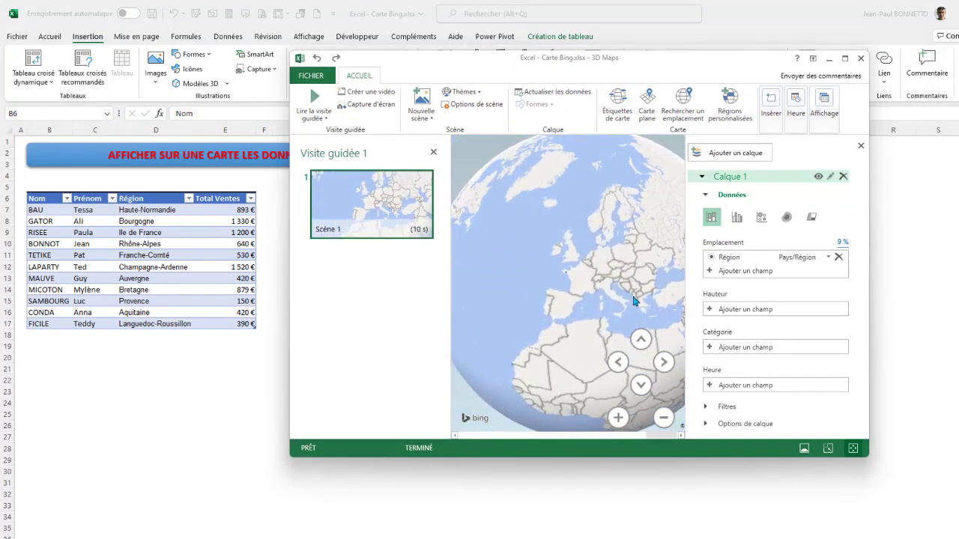
left_click(433, 154)
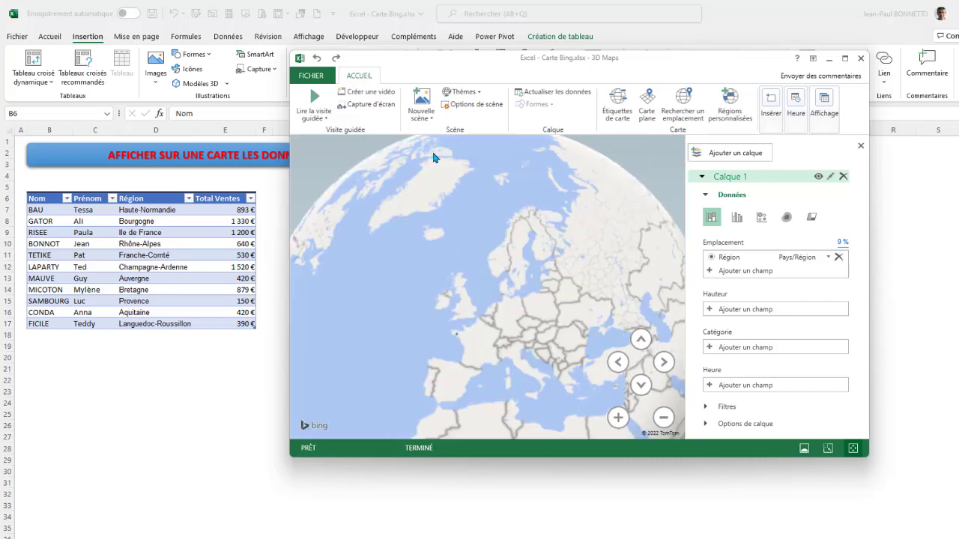
left_click_drag(511, 292, 529, 297)
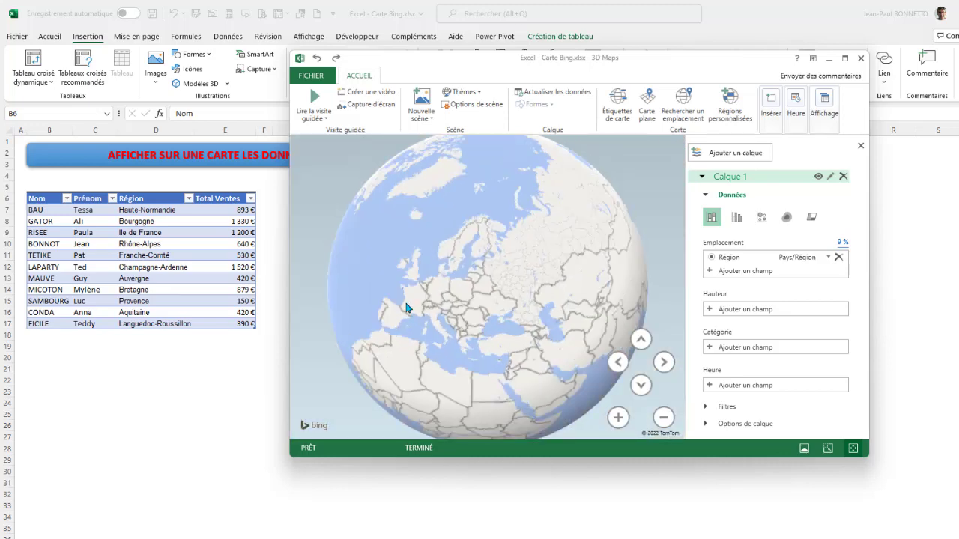
scroll(529, 297, "up", 5)
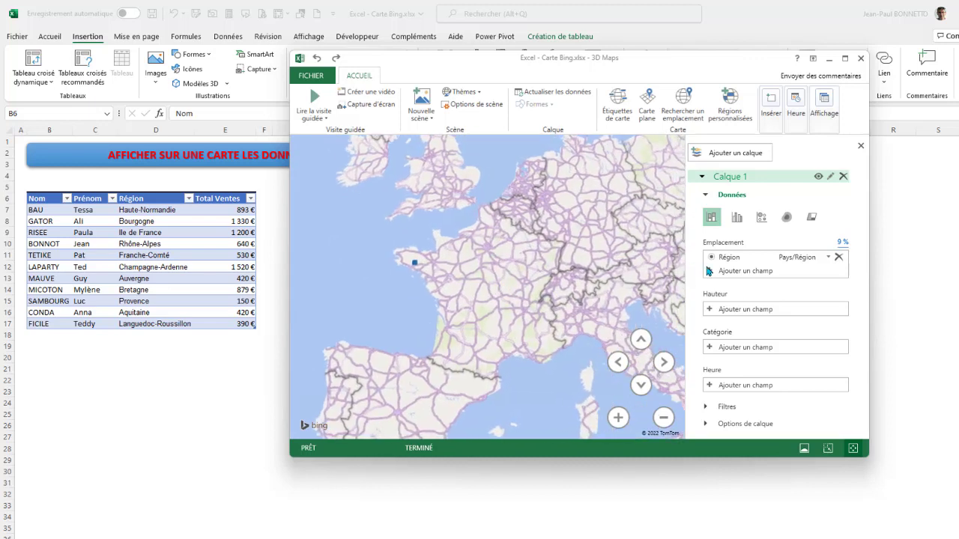
left_click(828, 257)
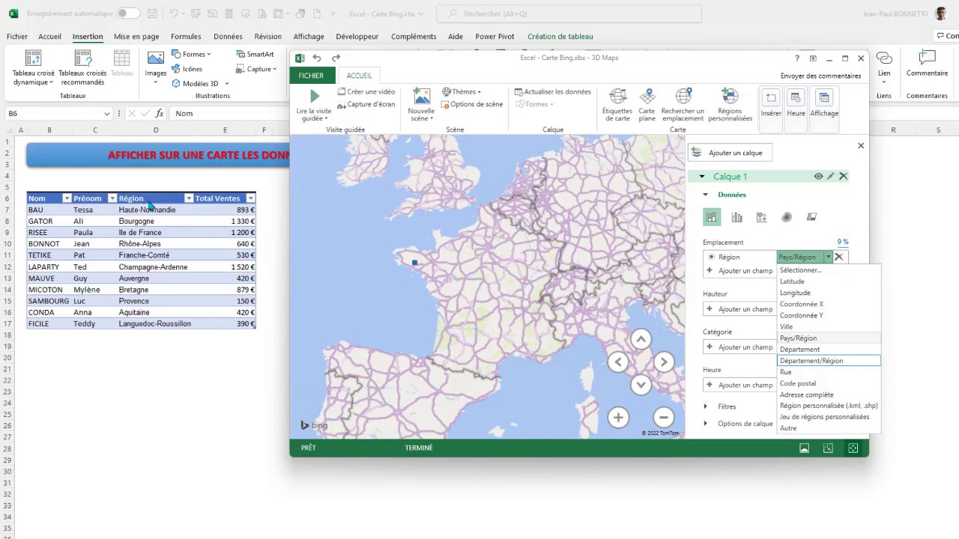
left_click(813, 361)
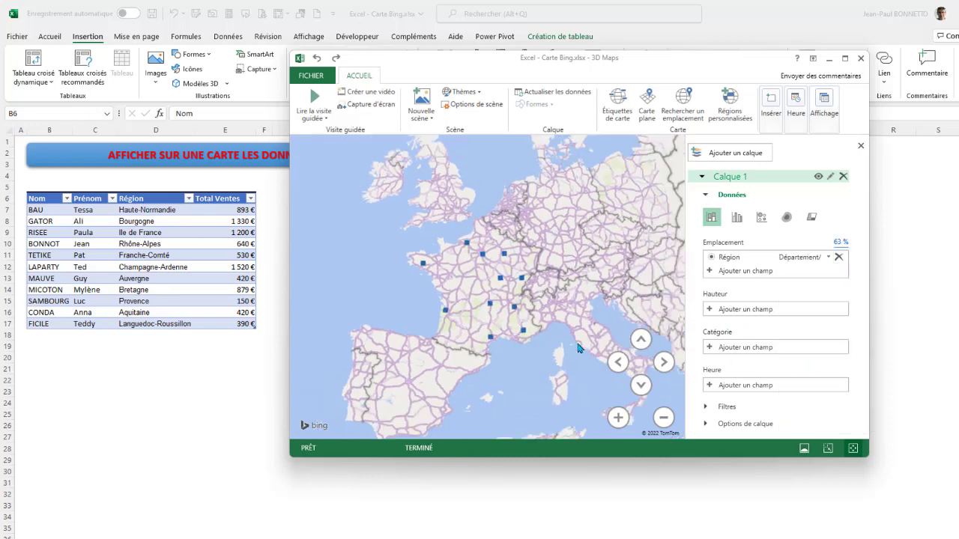
scroll(487, 292, "up", 1)
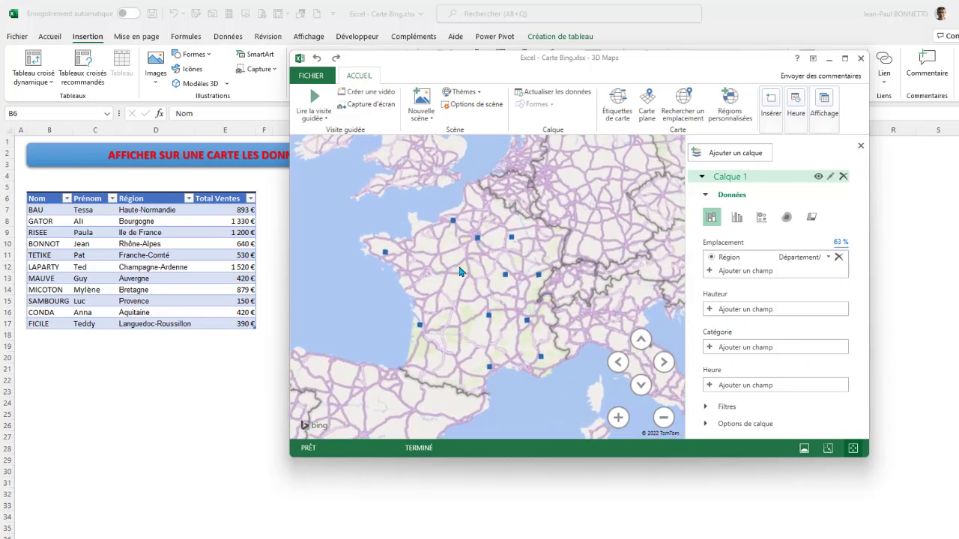
scroll(467, 268, "up", 1)
mouse_move(450, 226)
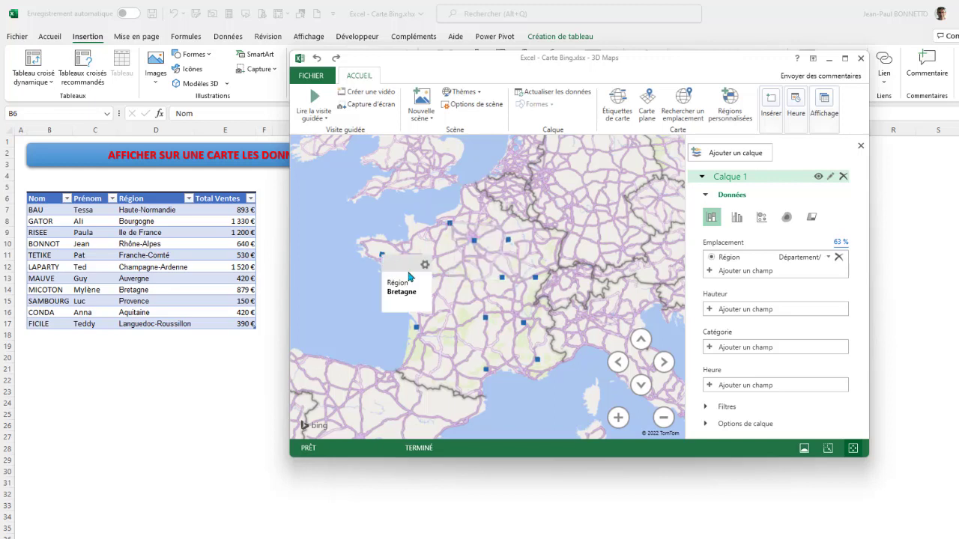
mouse_move(486, 373)
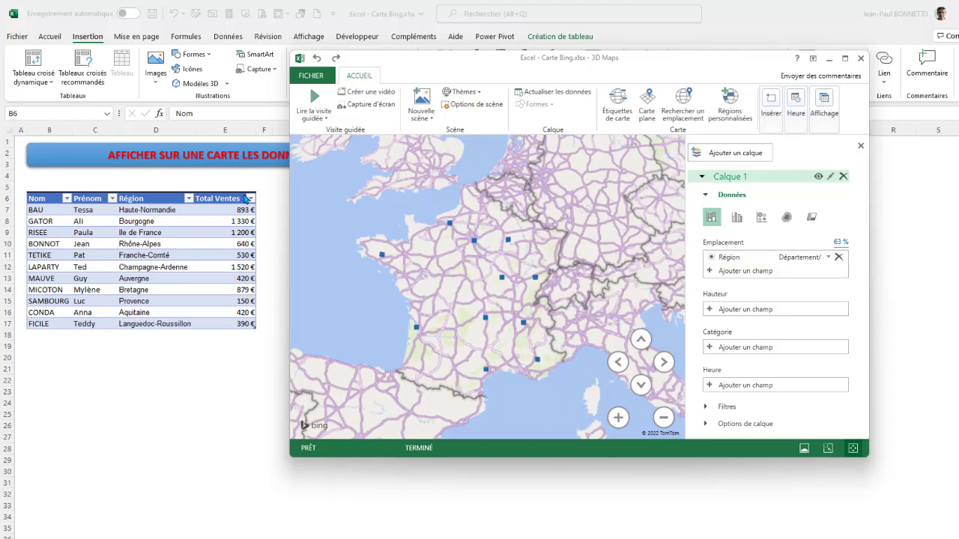
Step: Use Total Ventes as the column height and remove the Calque 1 legend
left_click(728, 310)
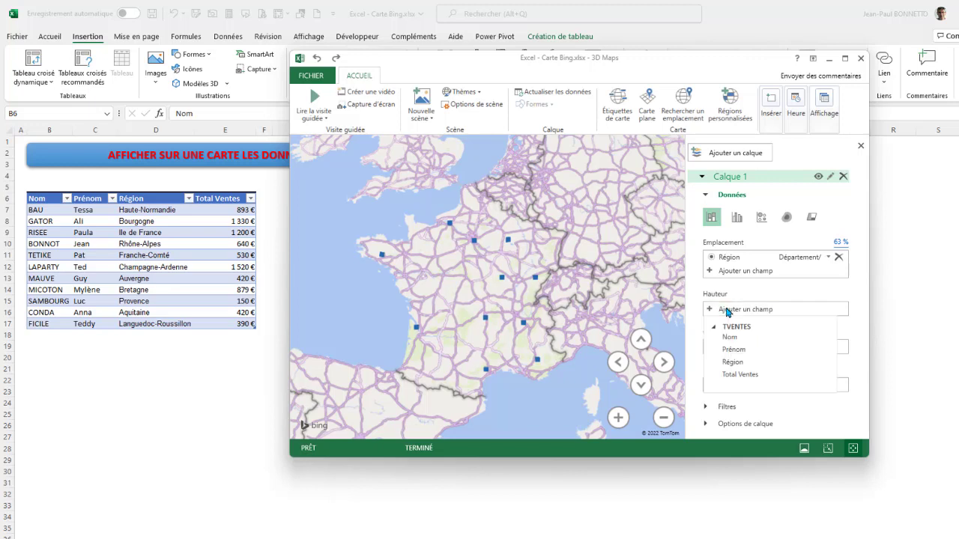
left_click(749, 374)
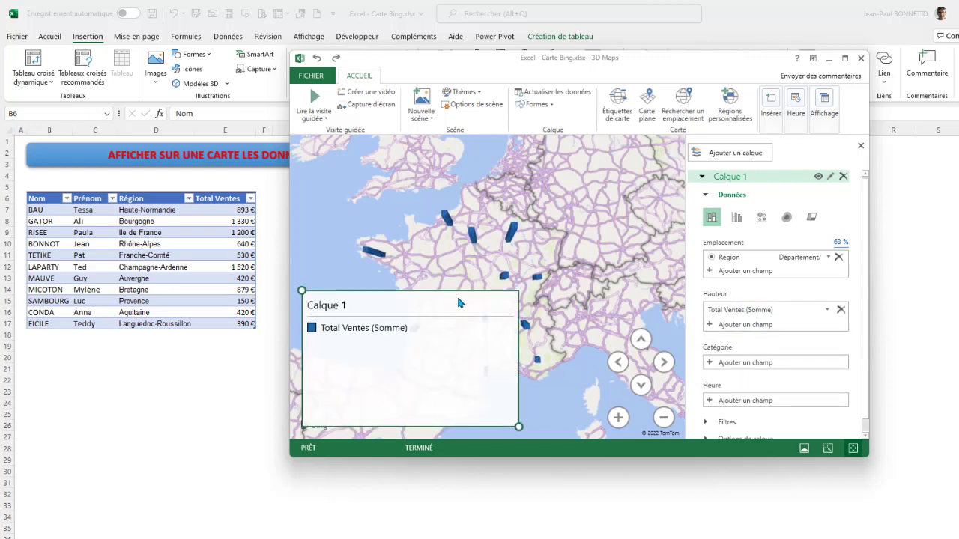
key("Delete")
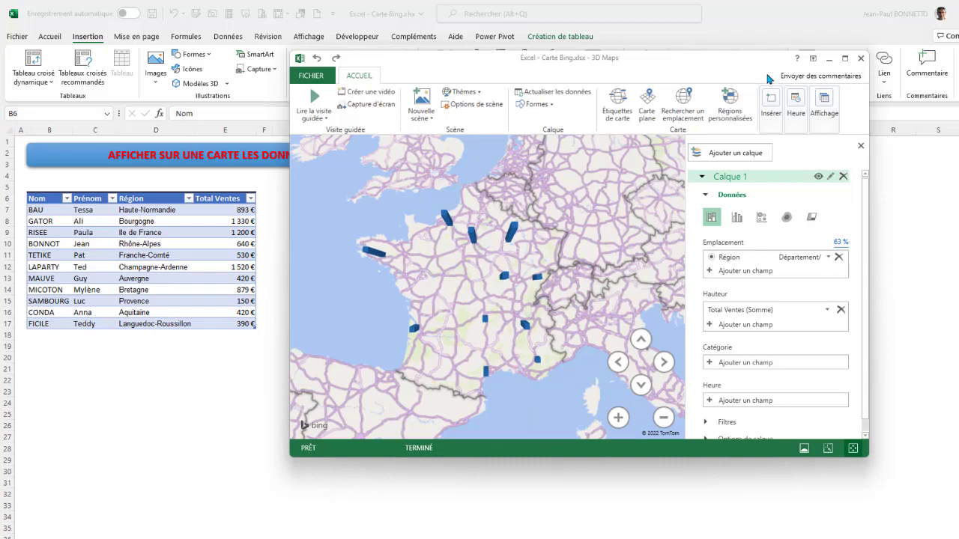
Step: Maximize the 3D Maps window, centre the view on France, and show map labels
left_click(844, 57)
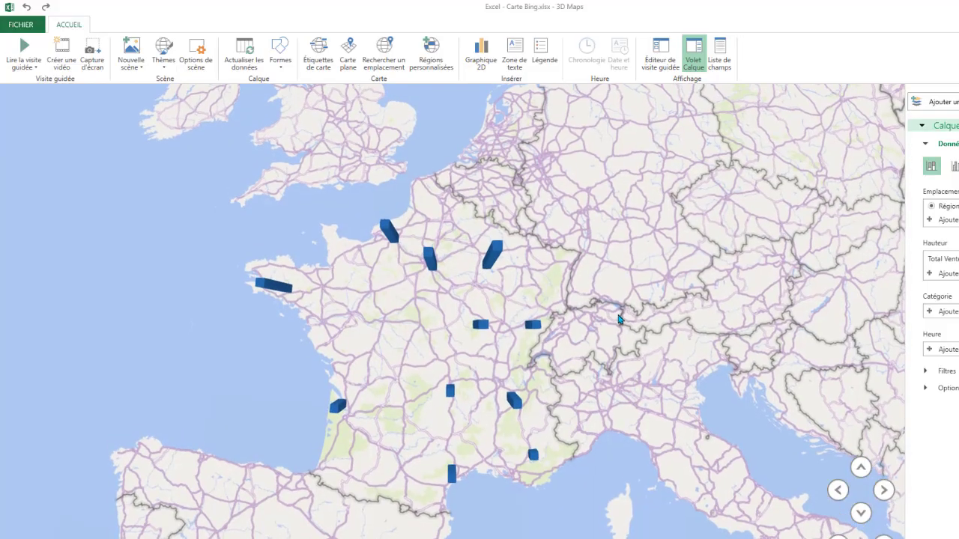
scroll(618, 319, "up", 2)
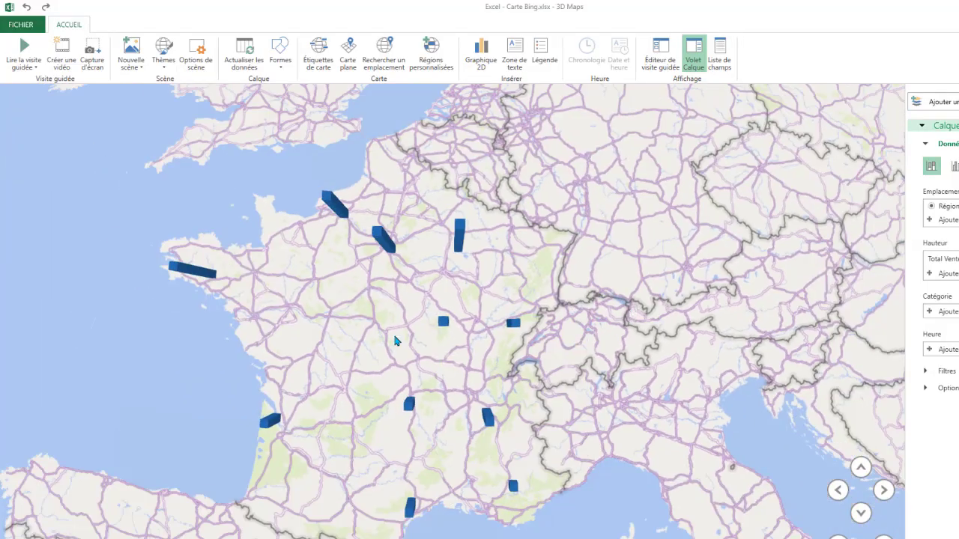
scroll(396, 341, "down", 5)
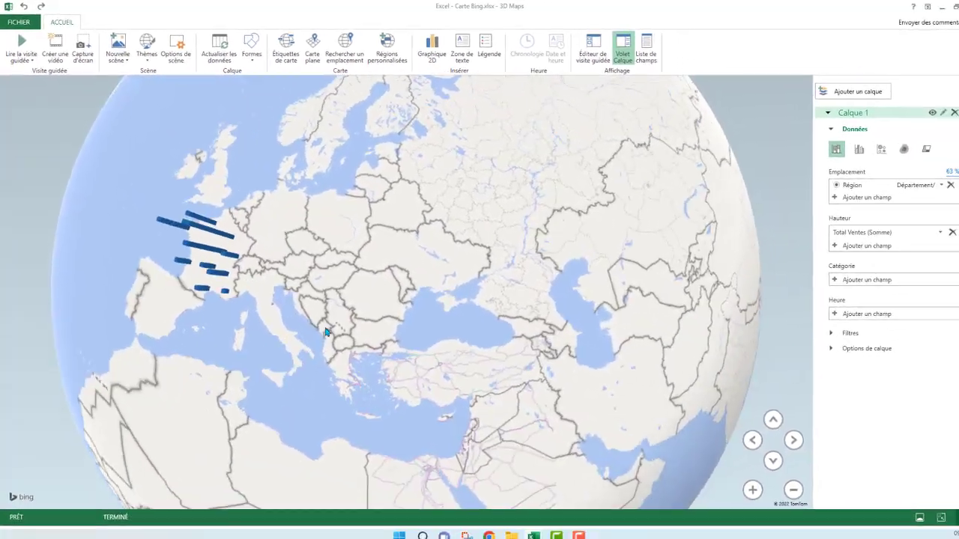
left_click_drag(326, 332, 604, 214)
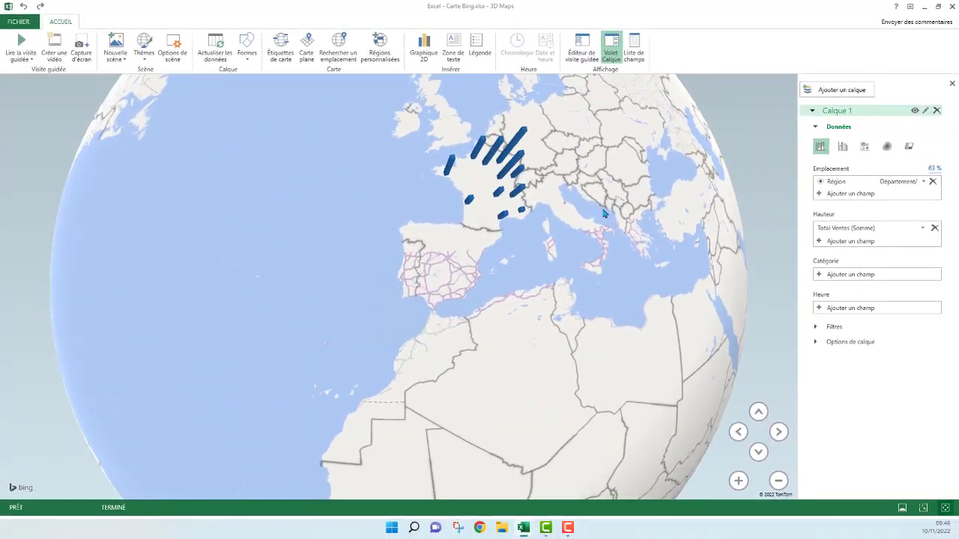
scroll(524, 315, "up", 5)
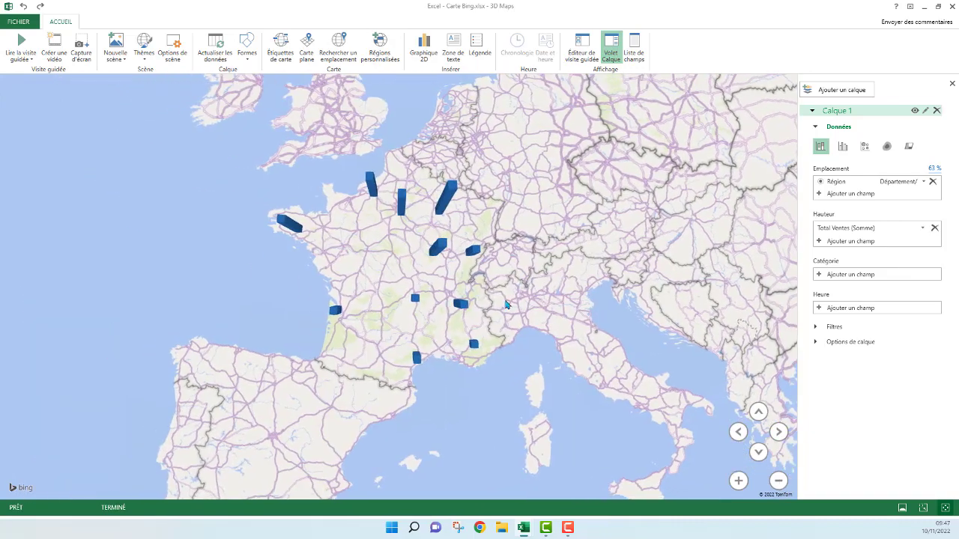
scroll(506, 304, "up", 2)
left_click_drag(315, 225, 330, 260)
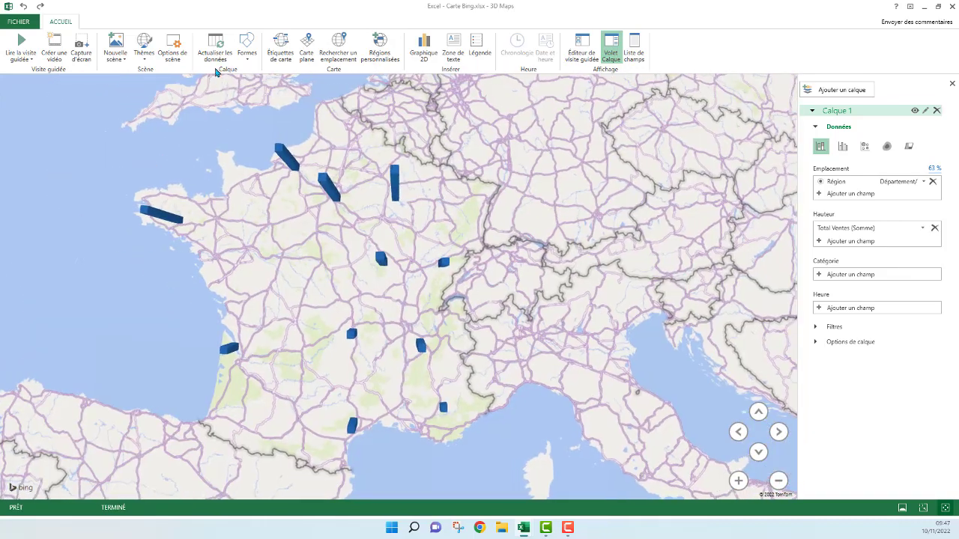
left_click(282, 39)
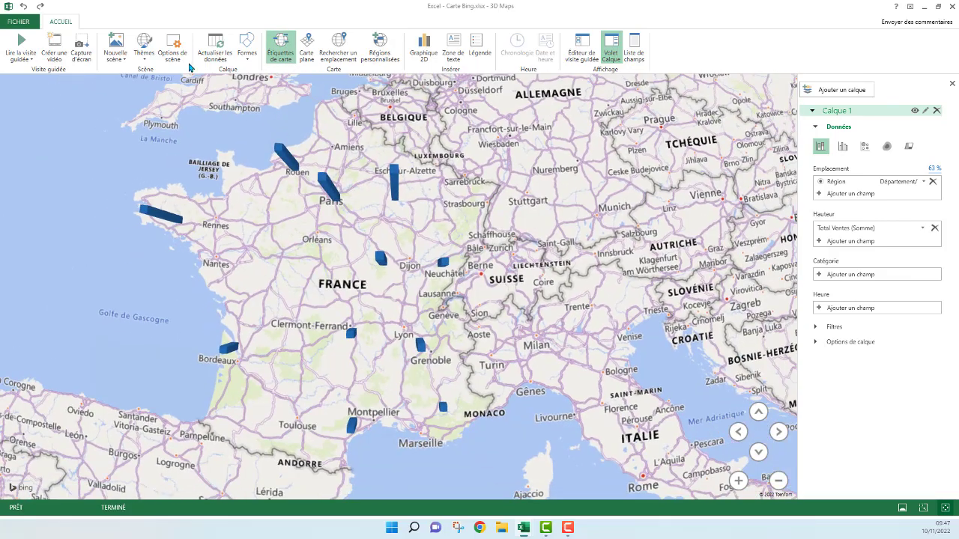
left_click(145, 58)
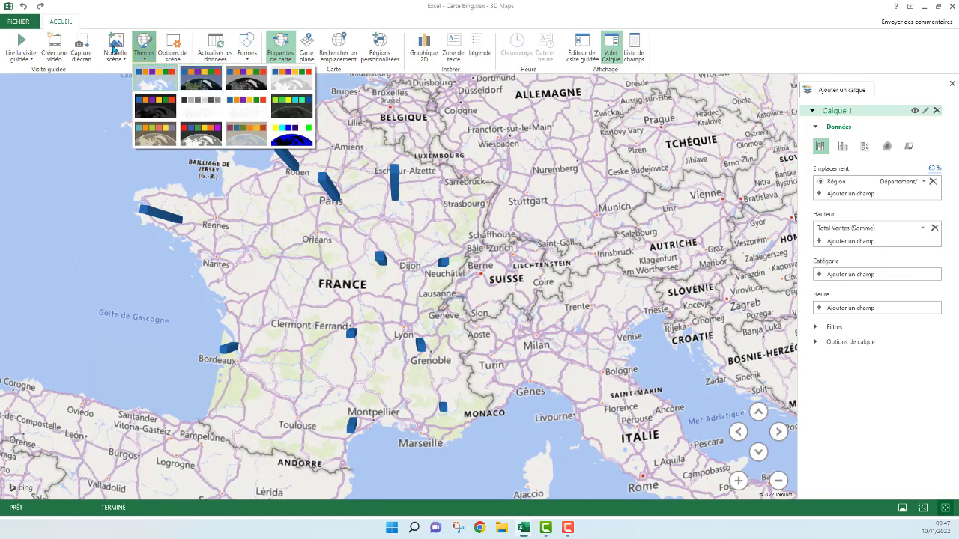
Step: Apply the aerial satellite theme, then switch back to the light road-map theme
left_click(201, 82)
scroll(300, 236, "up", 3)
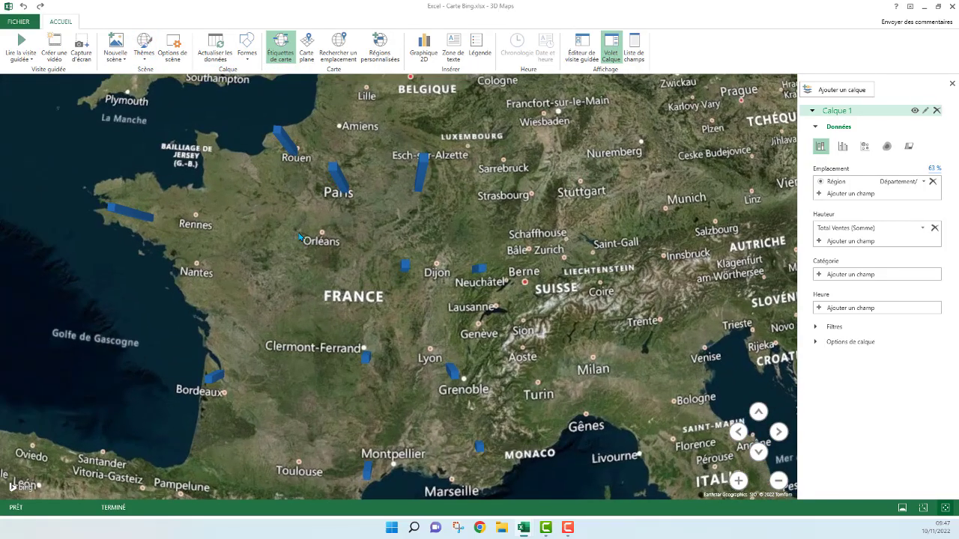
scroll(300, 236, "down", 3)
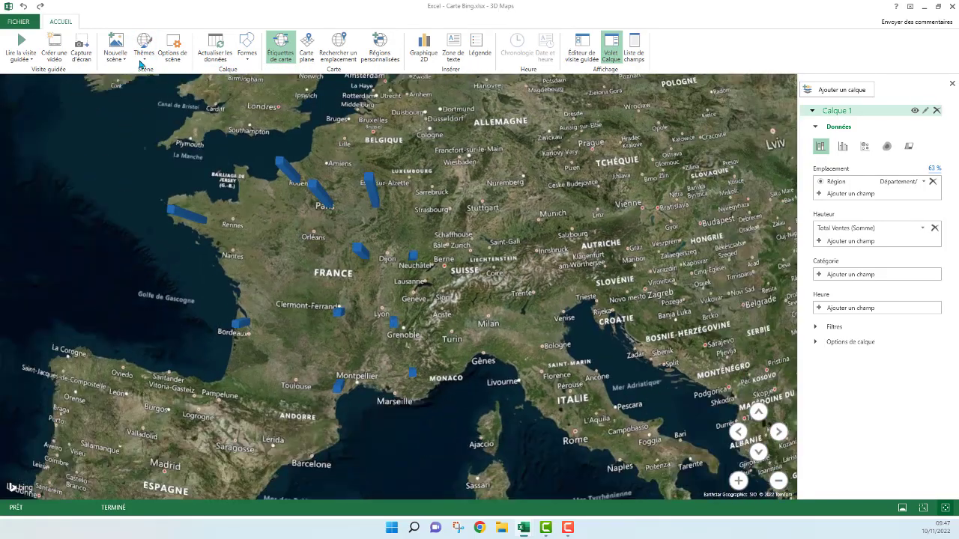
left_click(143, 59)
left_click(153, 82)
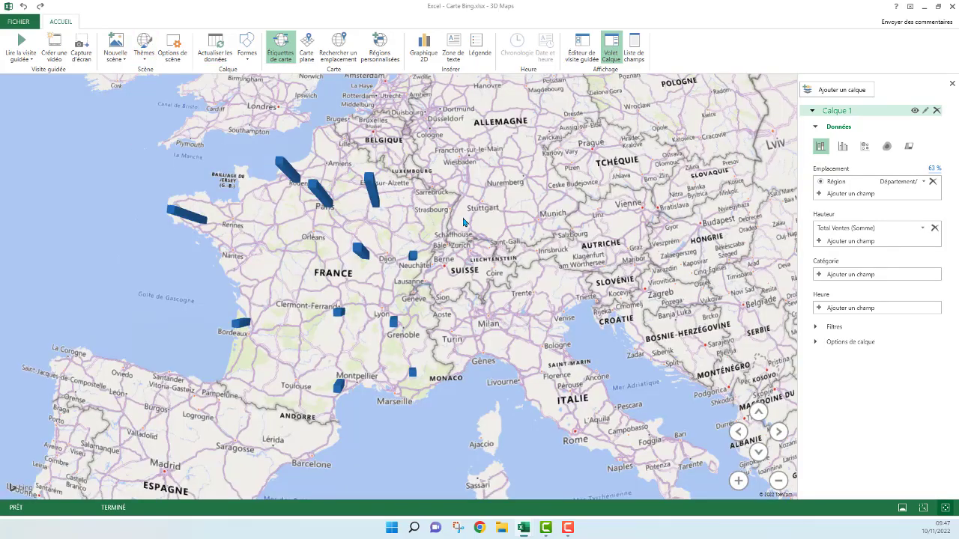
scroll(463, 222, "down", 2)
scroll(495, 208, "down", 2)
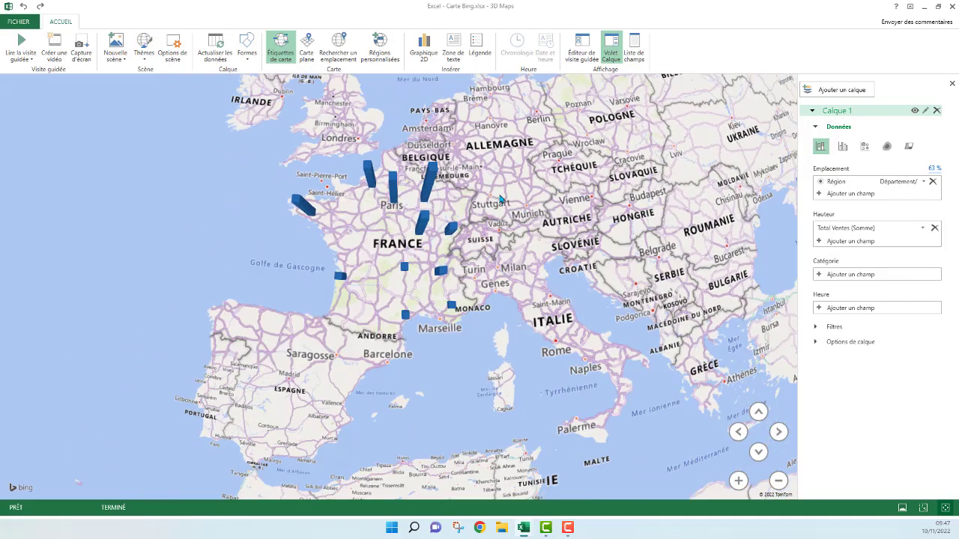
scroll(500, 199, "up", 2)
scroll(483, 212, "up", 1)
scroll(480, 210, "up", 1)
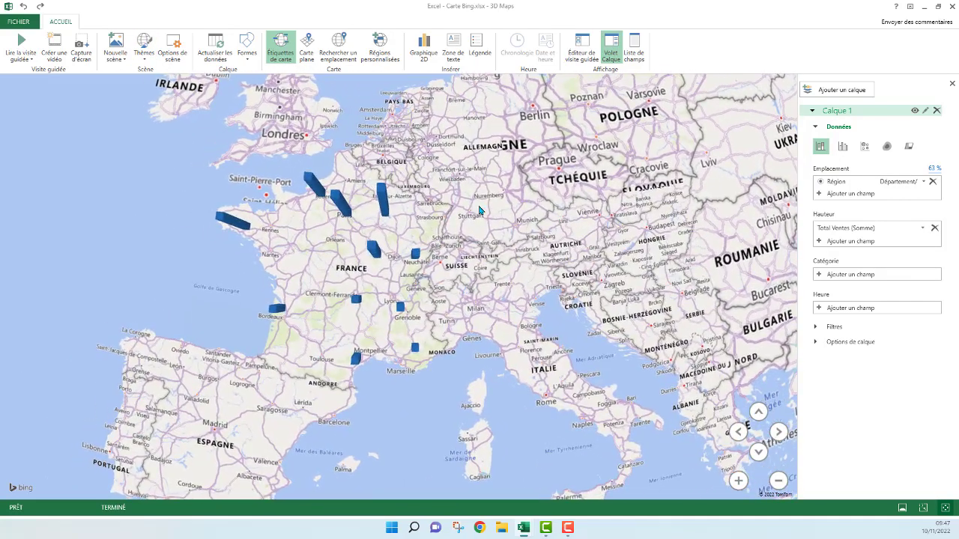
Step: Compare bubble and heat-map views of sales, then go back to stacked columns
left_click(864, 146)
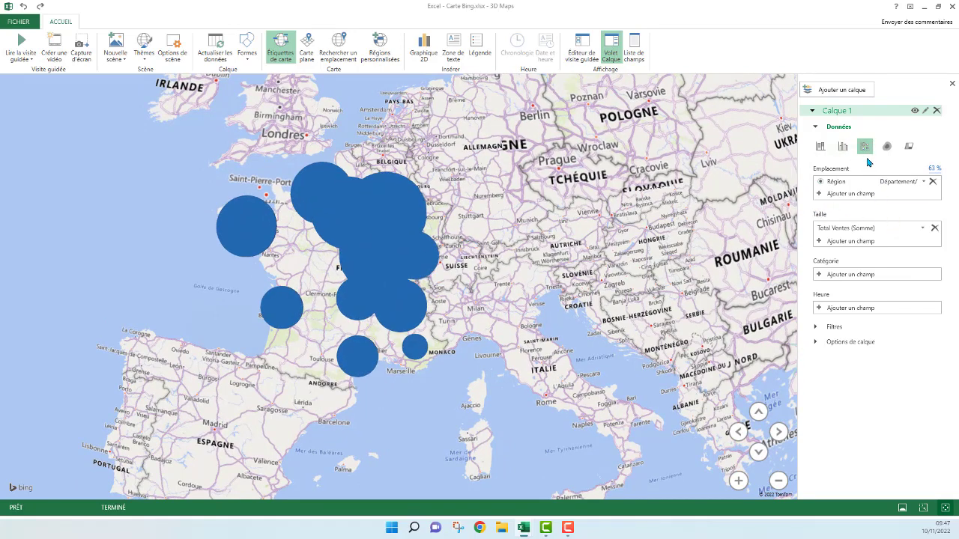
left_click(886, 146)
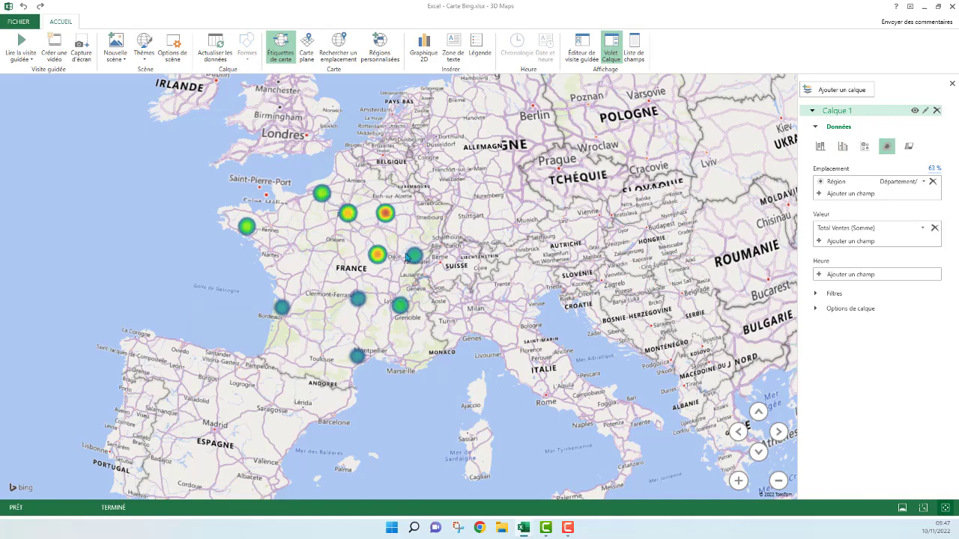
left_click(819, 147)
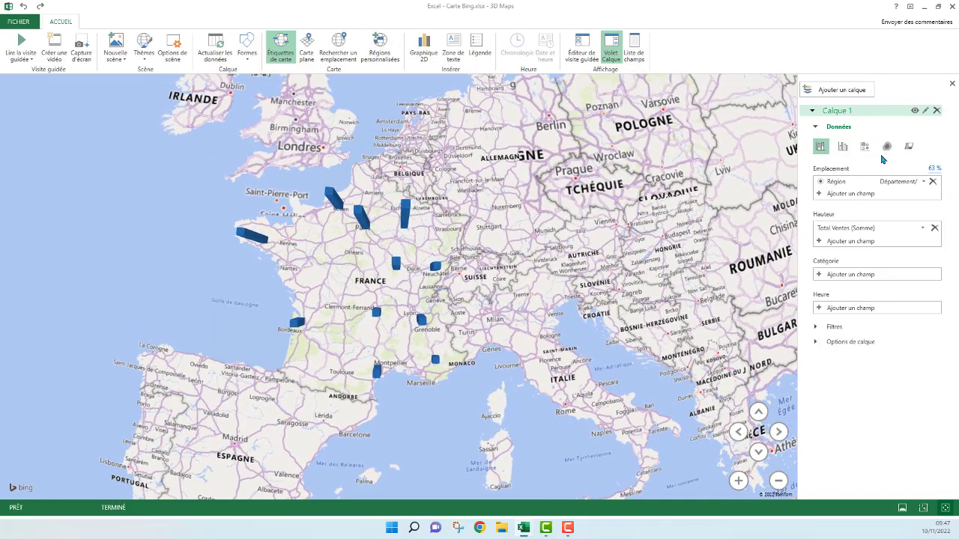
Step: Expand the layer's Filtres section to review it, then close 3D Maps
left_click(815, 328)
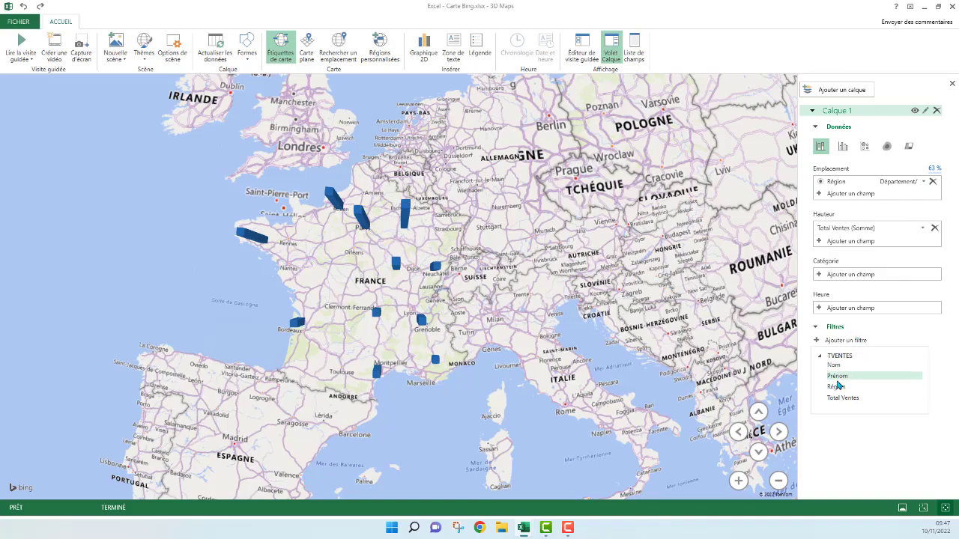
scroll(528, 218, "down", 2)
scroll(526, 214, "down", 3)
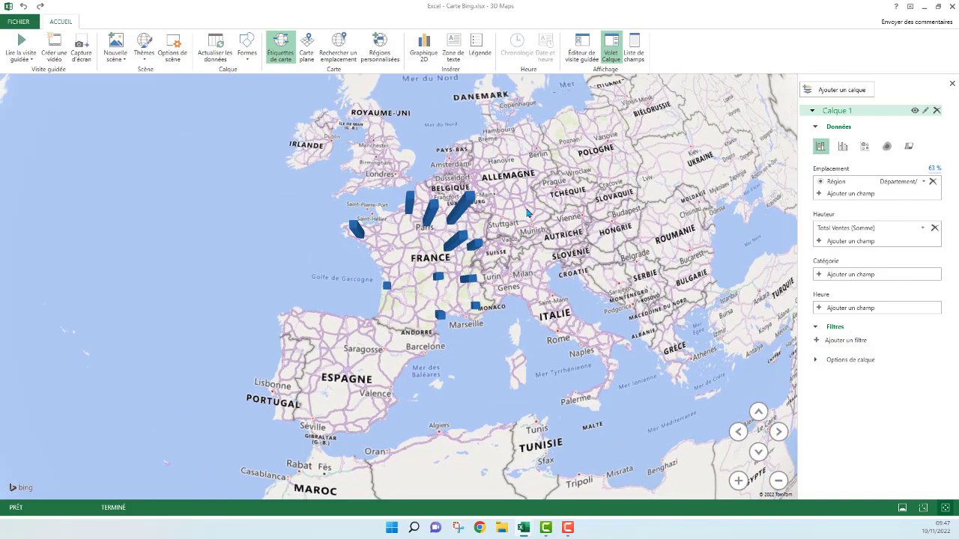
scroll(523, 264, "down", 1)
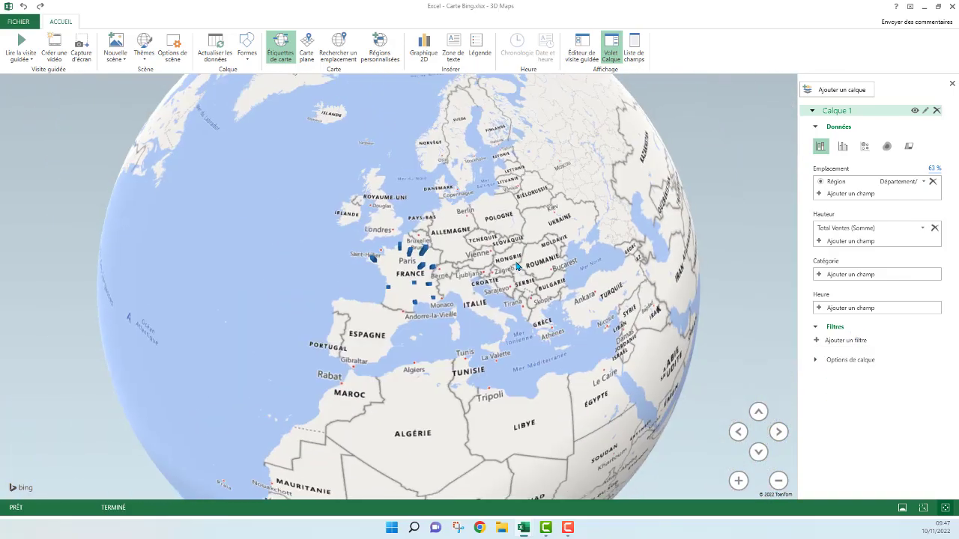
scroll(375, 225, "up", 3)
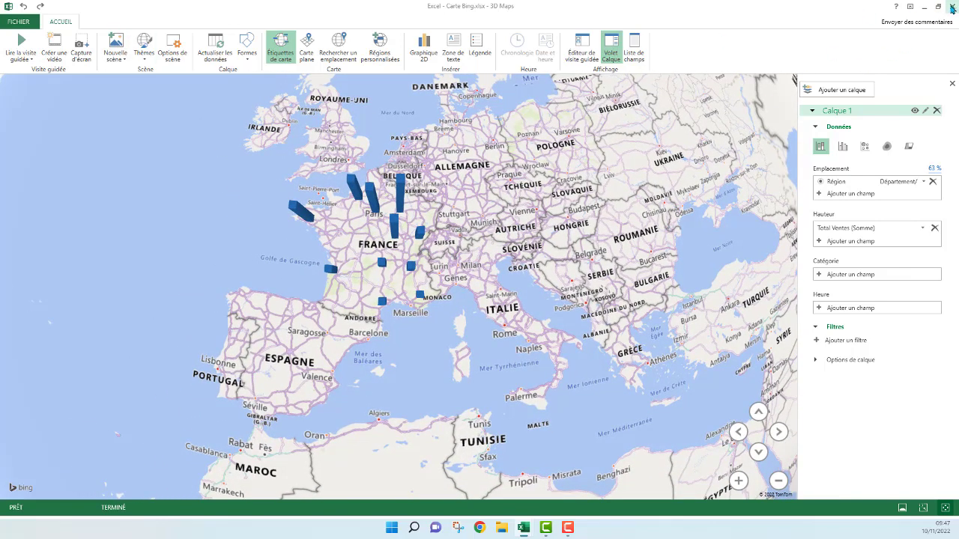
left_click(952, 6)
Step: Insert a filled map chart (Carte choroplèthe) of the region names and sales totals in D7:E17
left_click(307, 214)
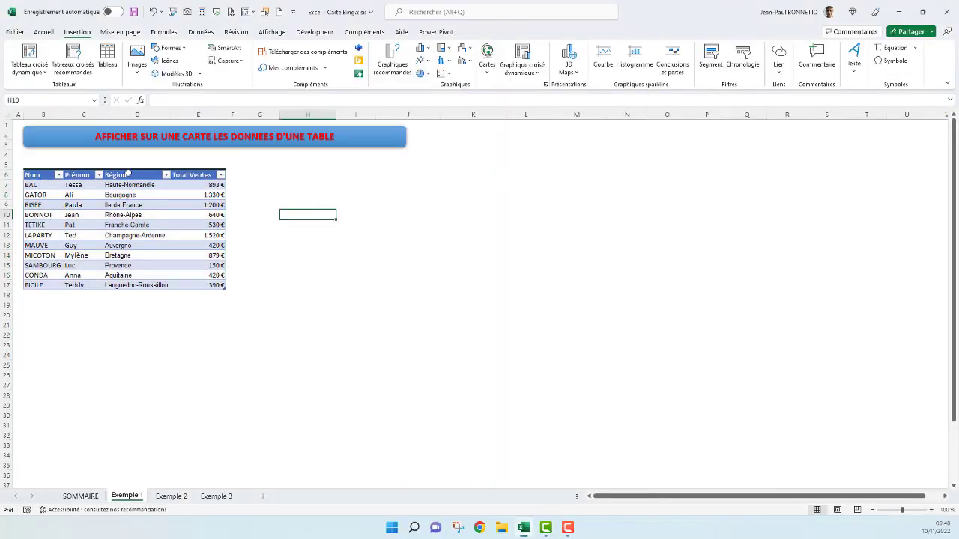
left_click_drag(127, 185, 207, 285)
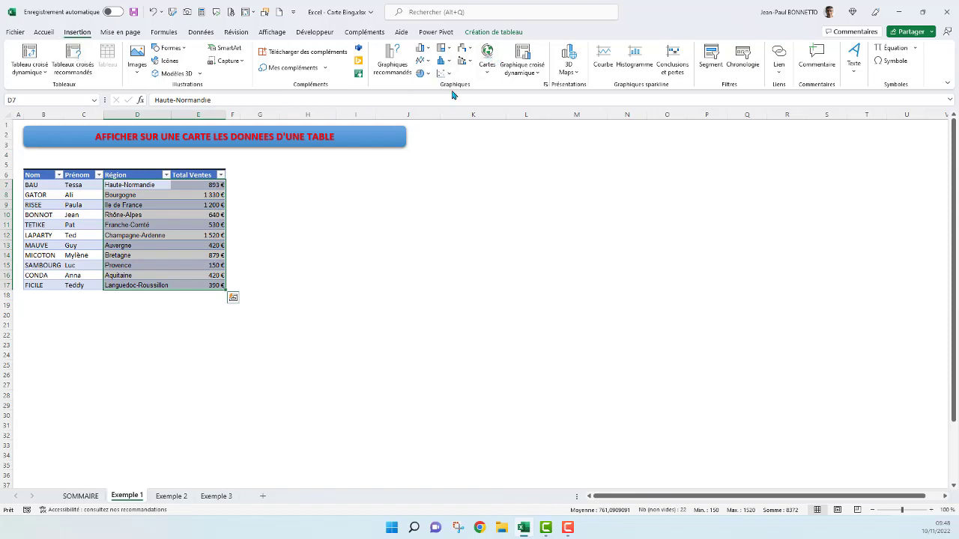
left_click(492, 68)
left_click(492, 110)
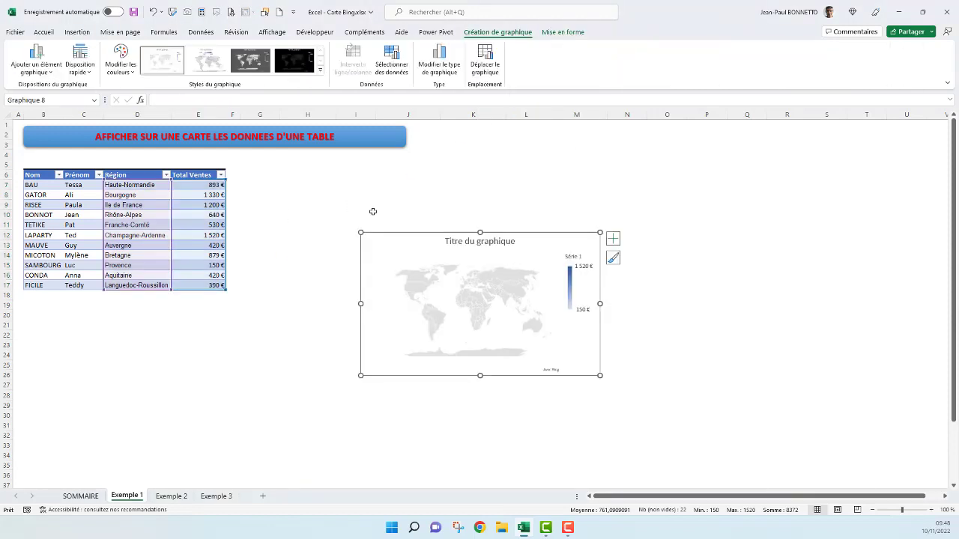
Step: Move the map chart beside the table, enlarge it, and align it with the table
left_click_drag(419, 237, 321, 176)
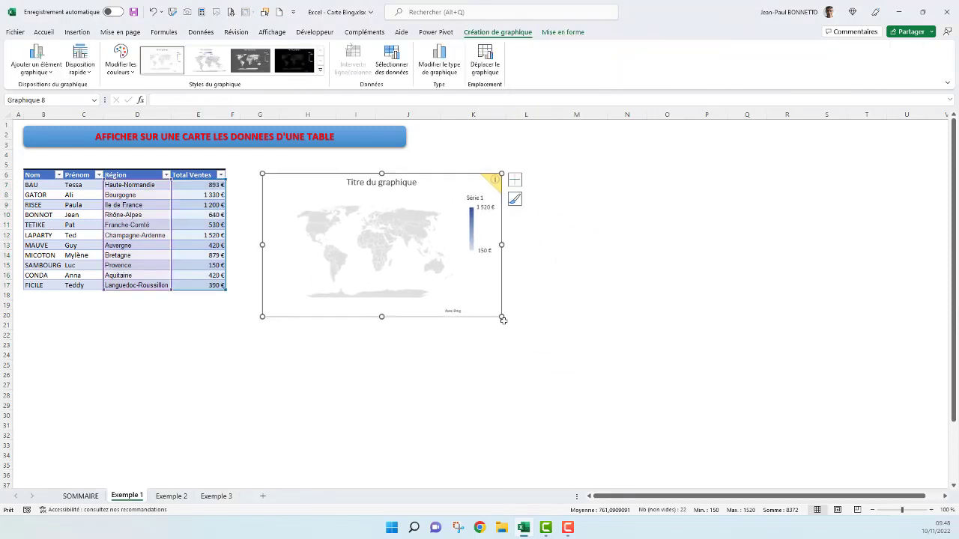
left_click_drag(502, 317, 662, 401)
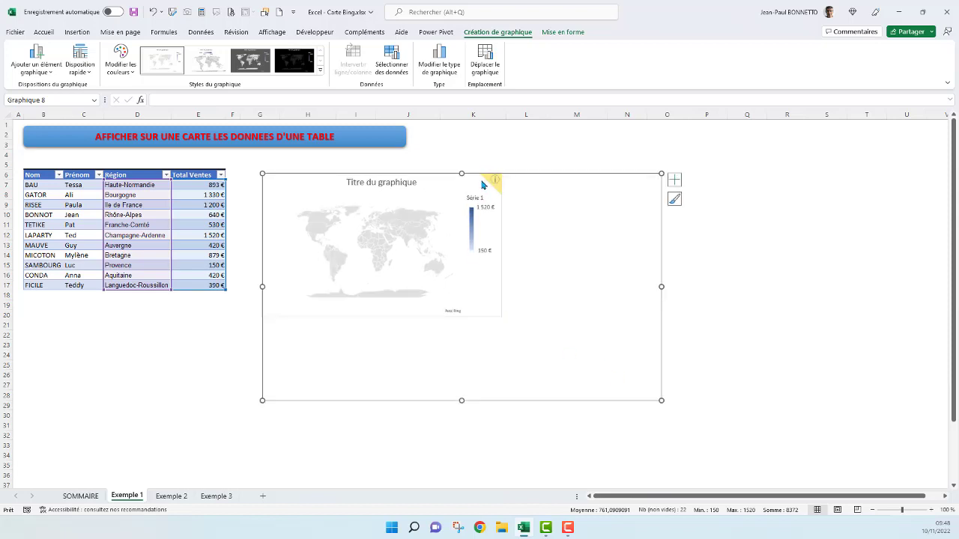
mouse_move(528, 178)
left_mouse_down()
mouse_move(541, 166)
mouse_move(532, 175)
left_mouse_up()
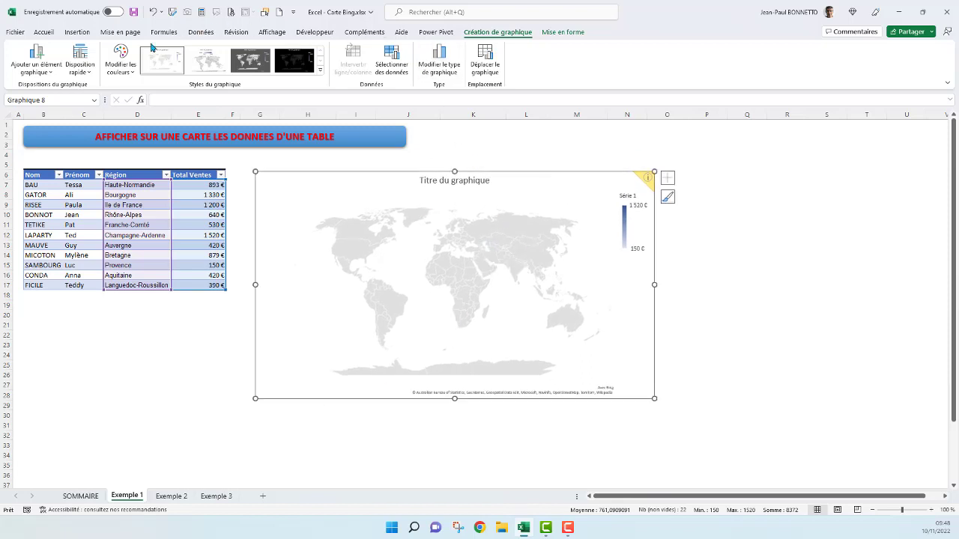
Step: Rename the D6 header from Région to Province and check the regional values on the map
left_click(156, 174)
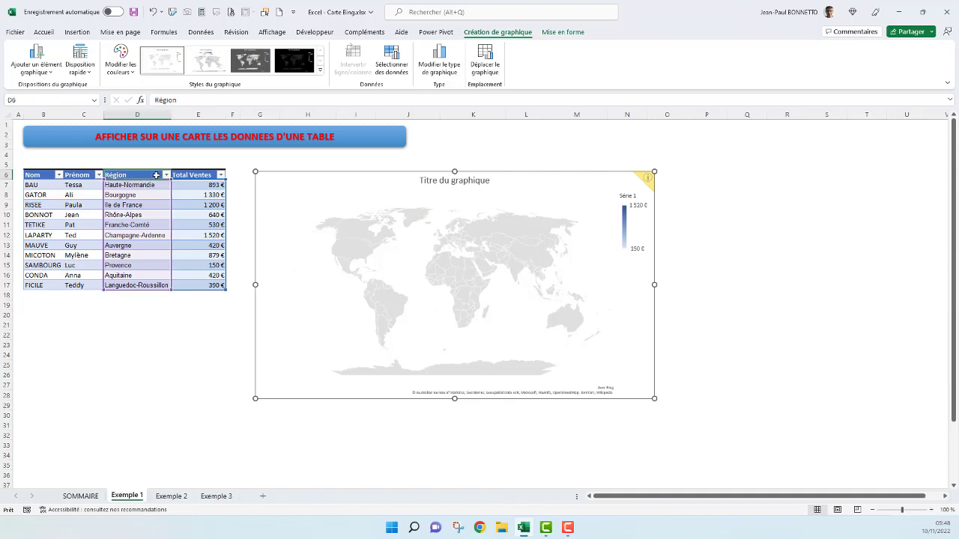
type("Pro")
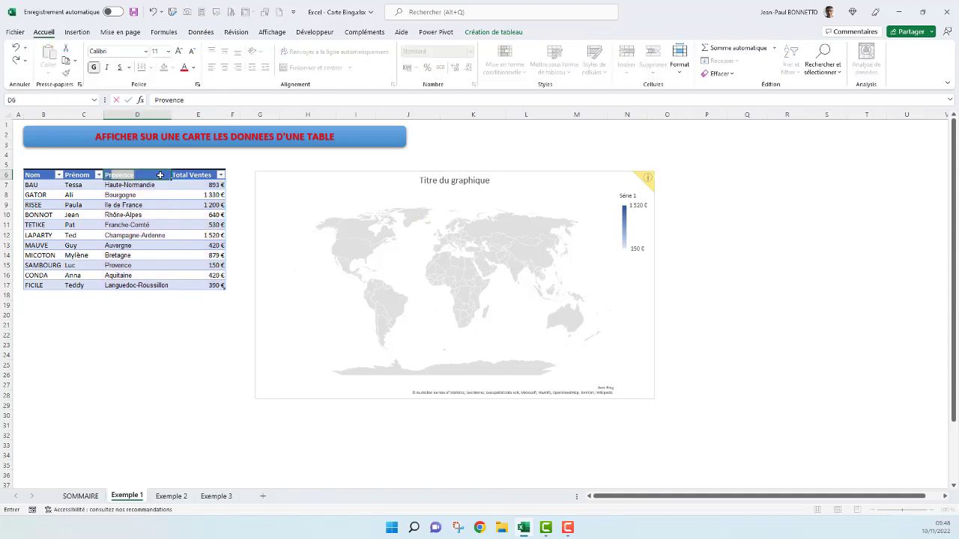
type("vince")
key("Return")
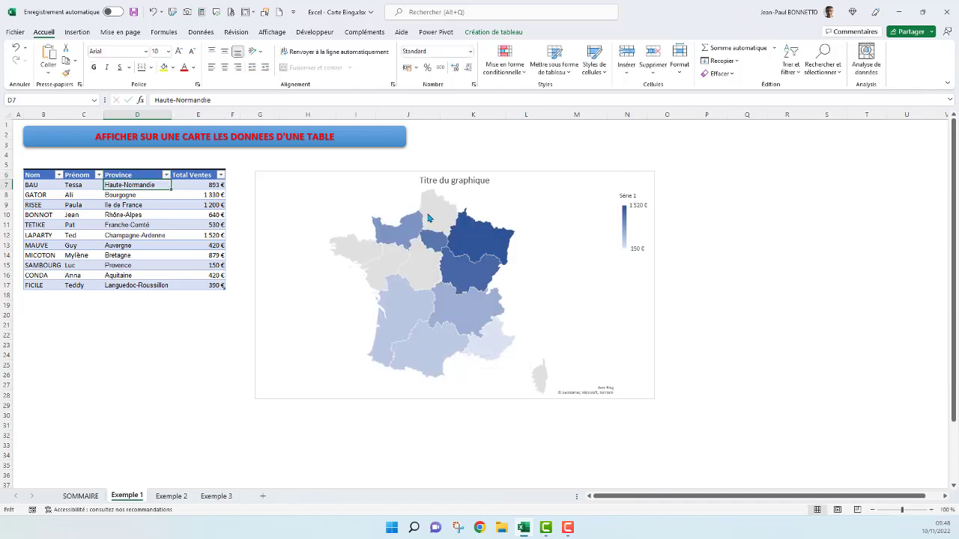
mouse_move(462, 240)
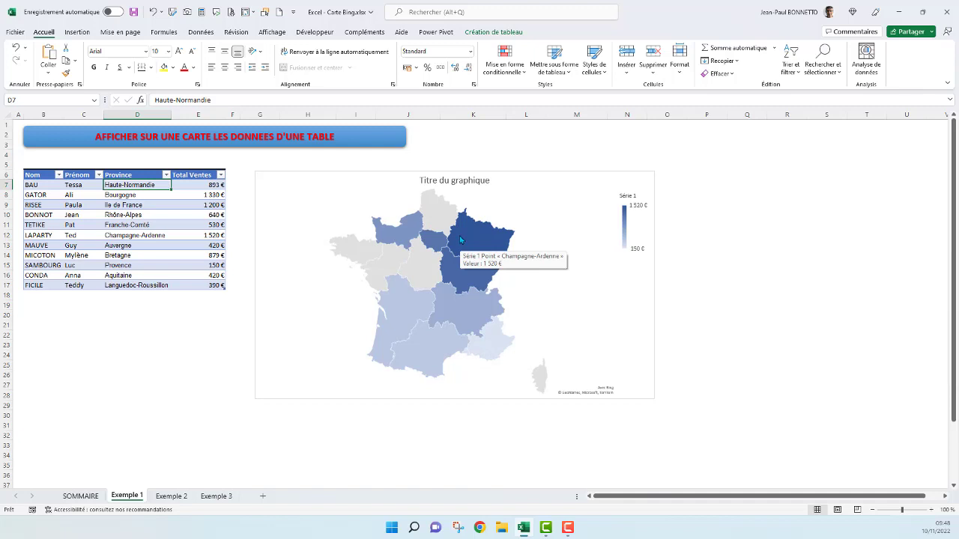
mouse_move(399, 322)
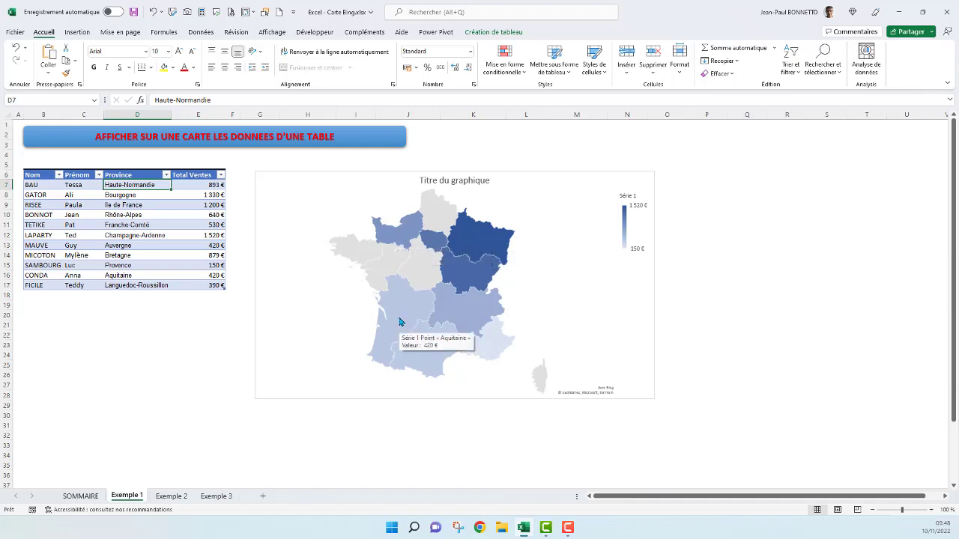
left_click(643, 188)
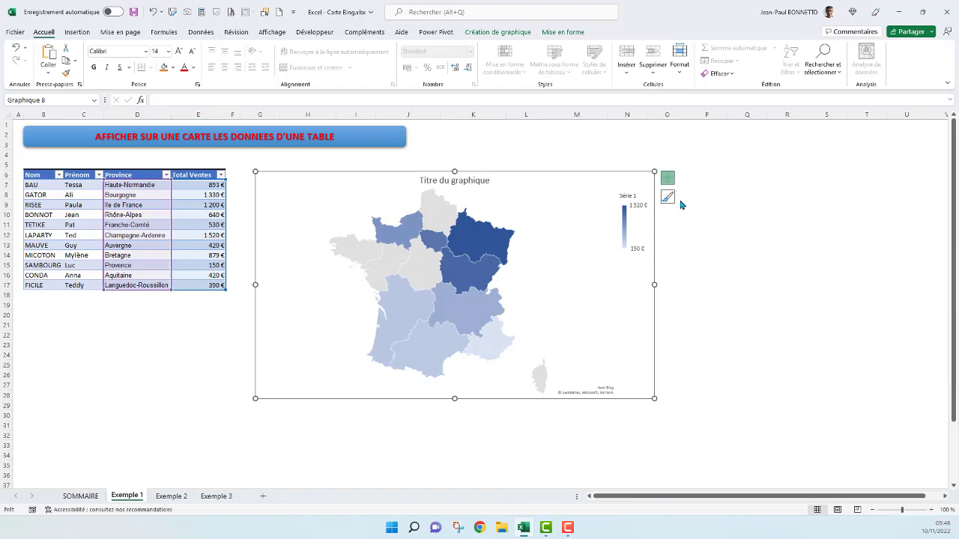
Step: Show sales value labels on the map regions and apply the gold Monochrome colour palette
left_click(667, 178)
left_click(692, 200)
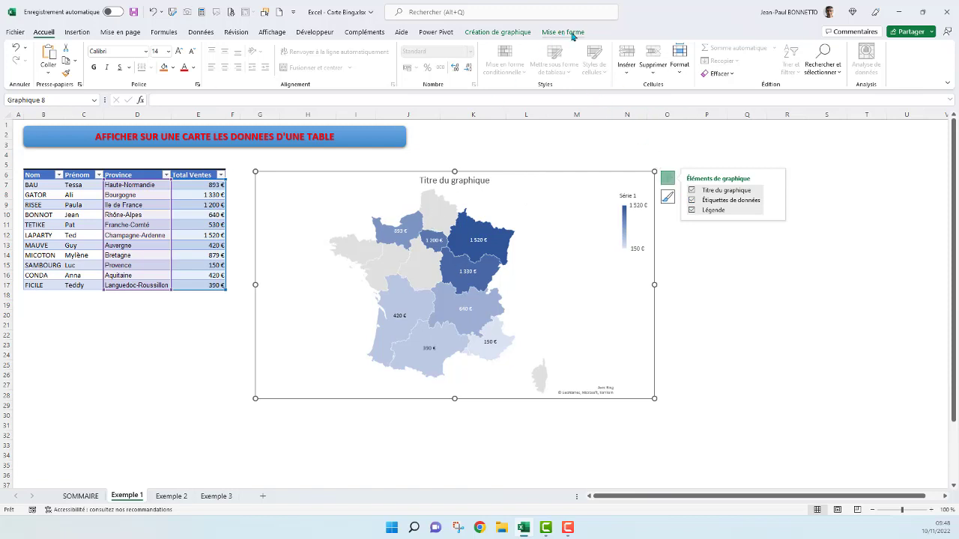
left_click(533, 33)
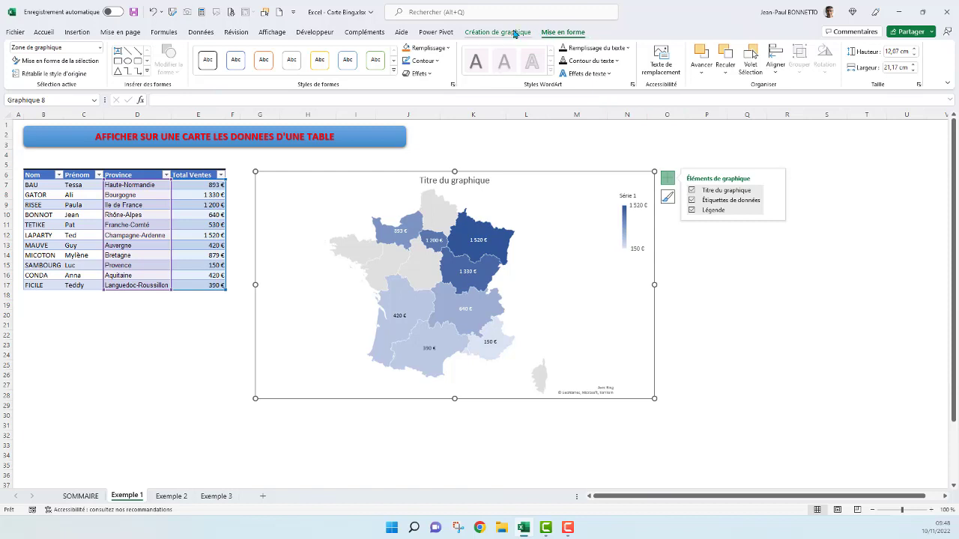
left_click(503, 32)
left_click(125, 74)
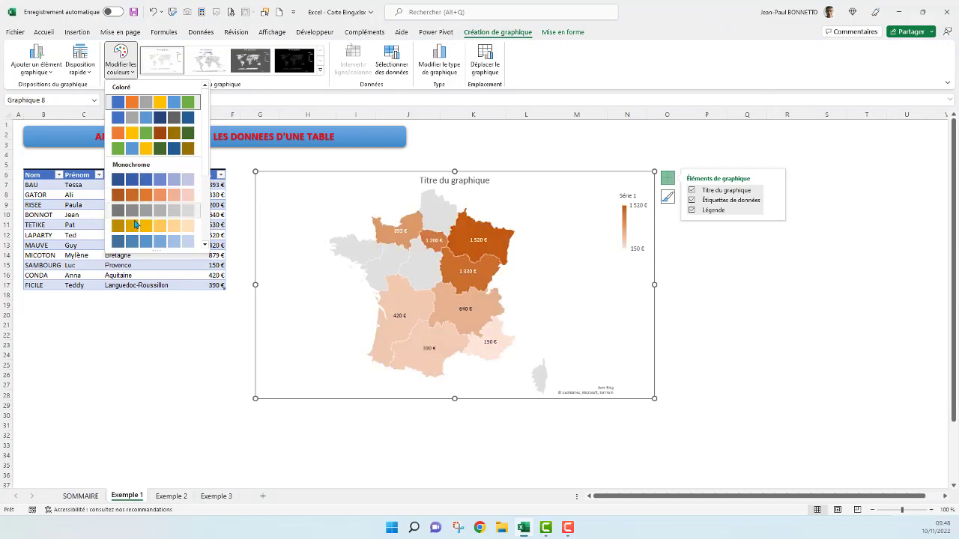
left_click(137, 225)
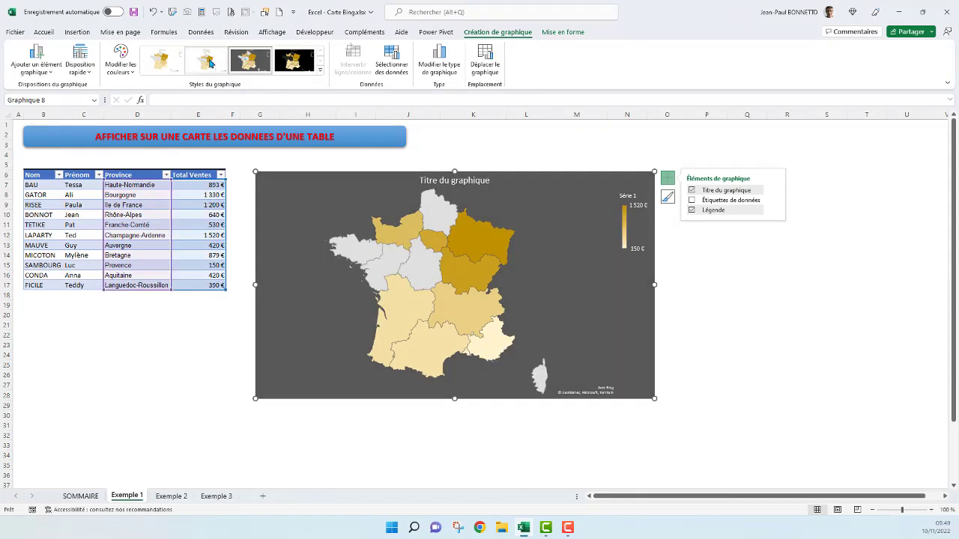
left_click(320, 71)
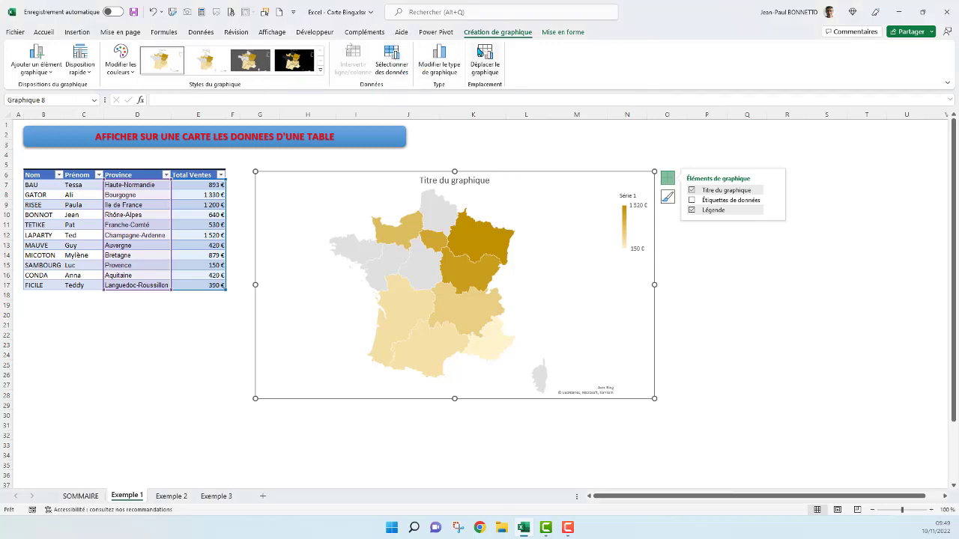
left_click(691, 200)
left_click(622, 135)
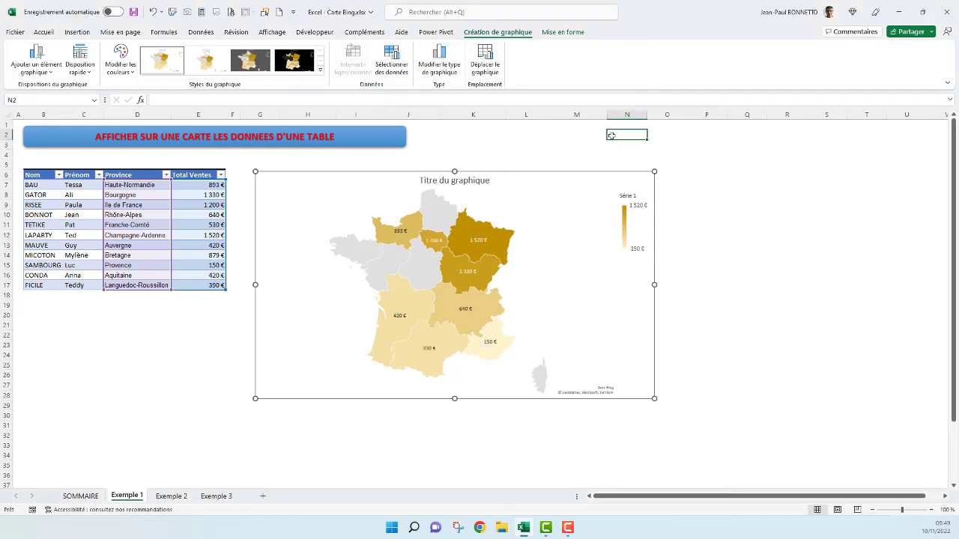
left_click(126, 256)
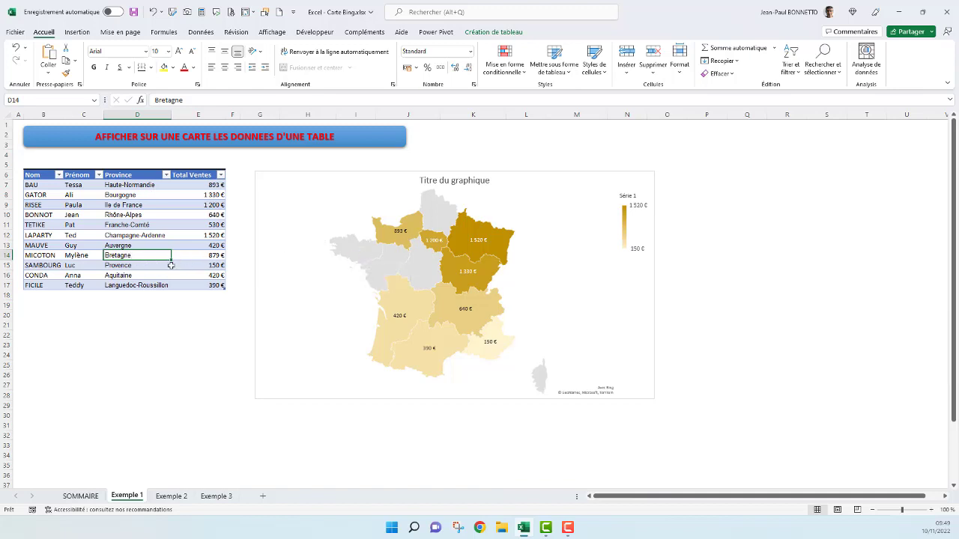
type("Br")
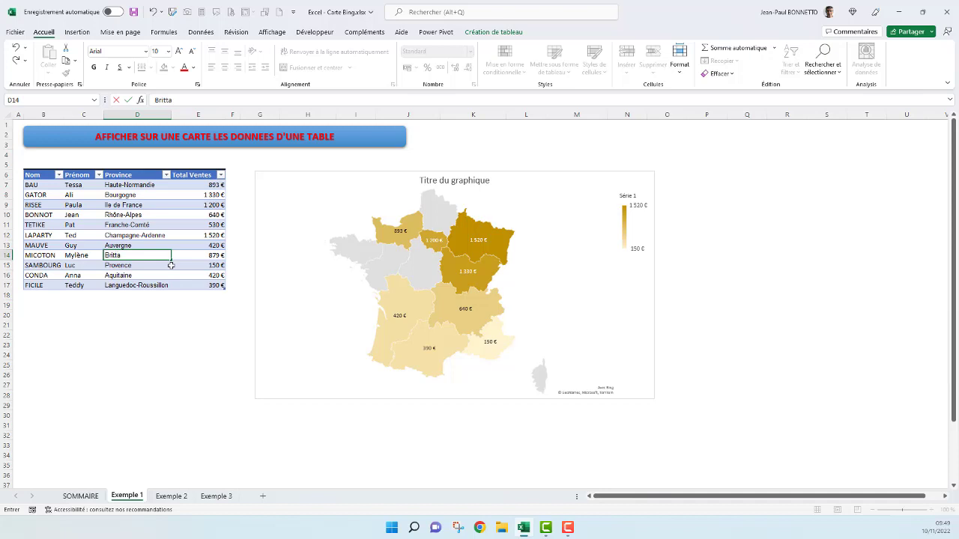
key("Return")
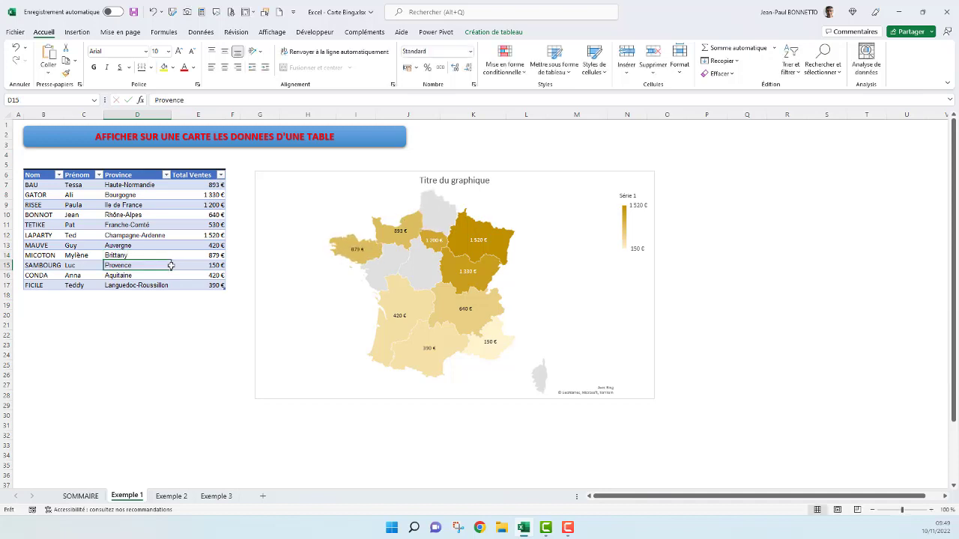
mouse_move(358, 251)
left_click_drag(399, 172, 393, 170)
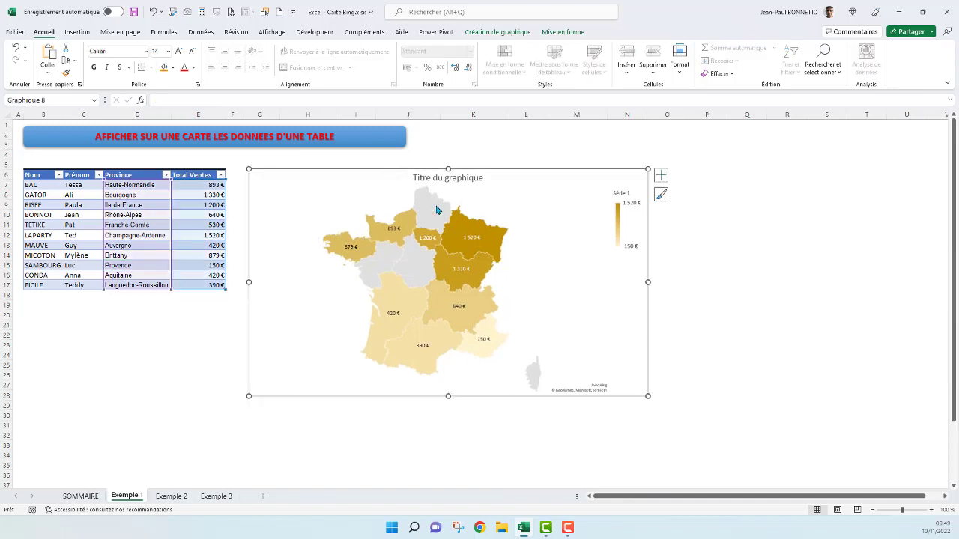
mouse_move(449, 243)
left_click(138, 257)
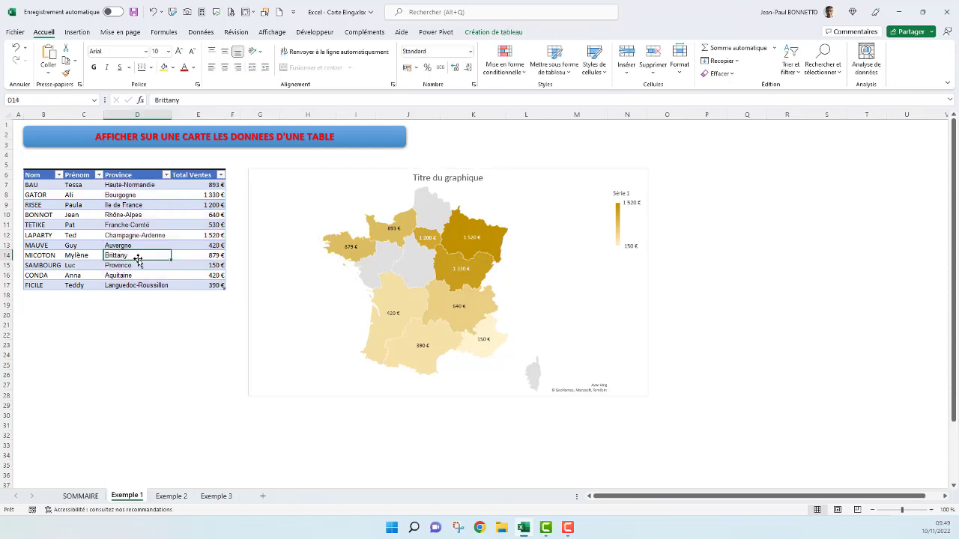
type("Br")
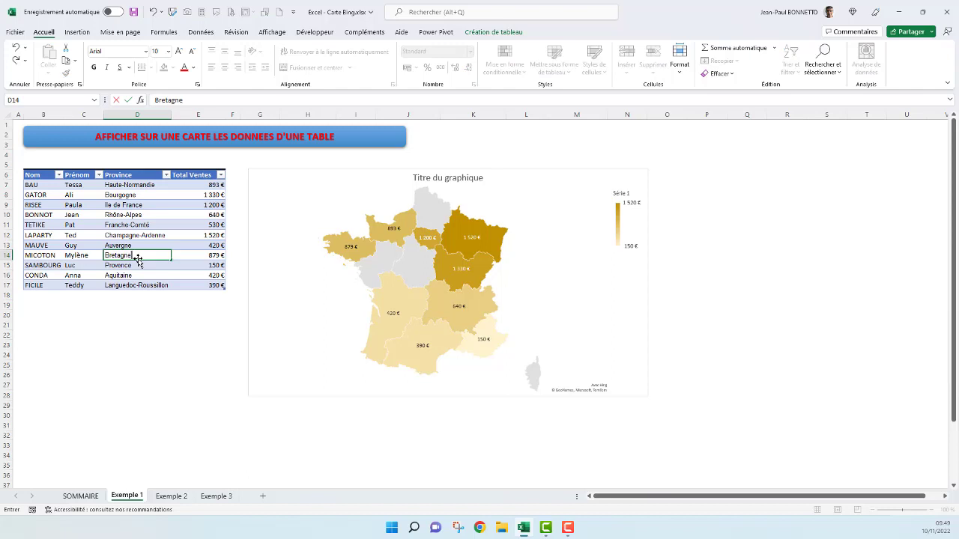
key("Return")
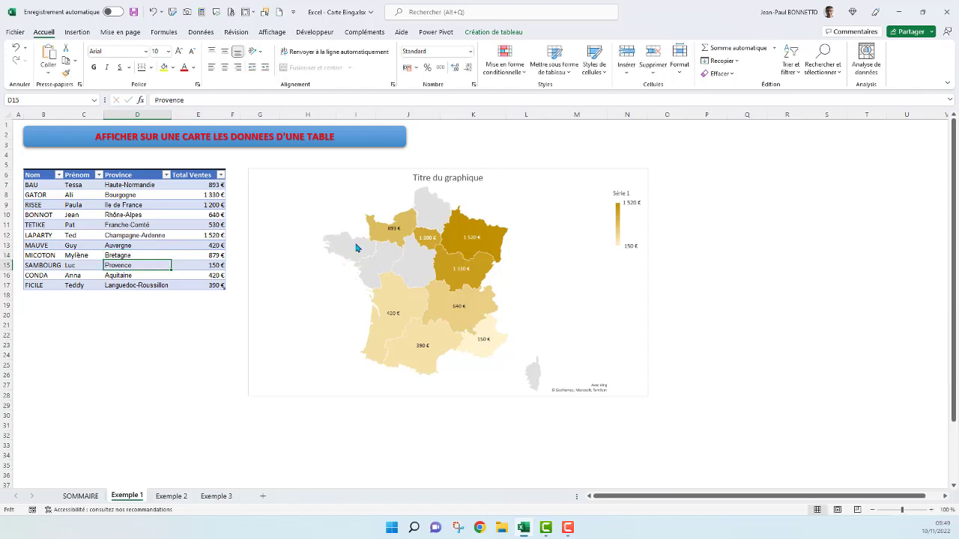
mouse_move(356, 248)
left_click_drag(397, 171, 391, 169)
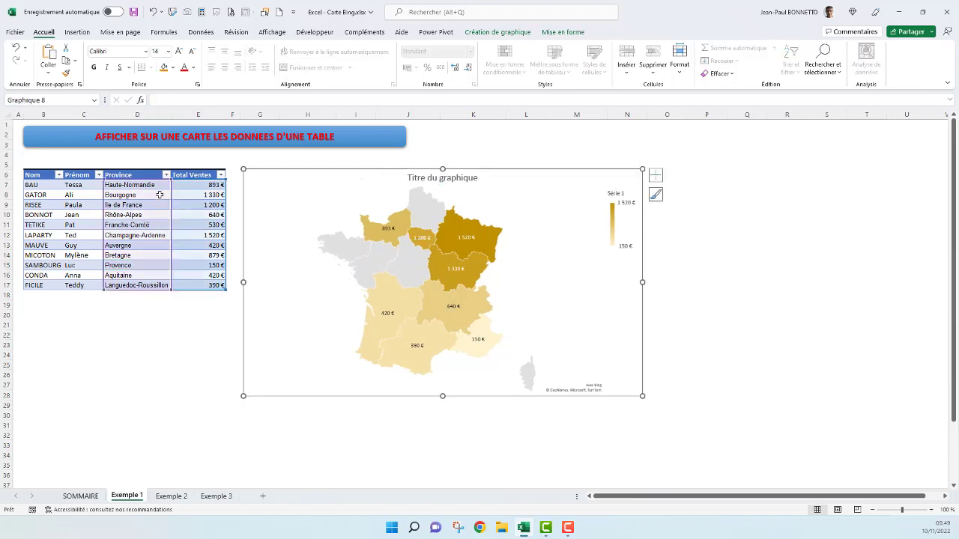
left_click_drag(400, 169, 394, 167)
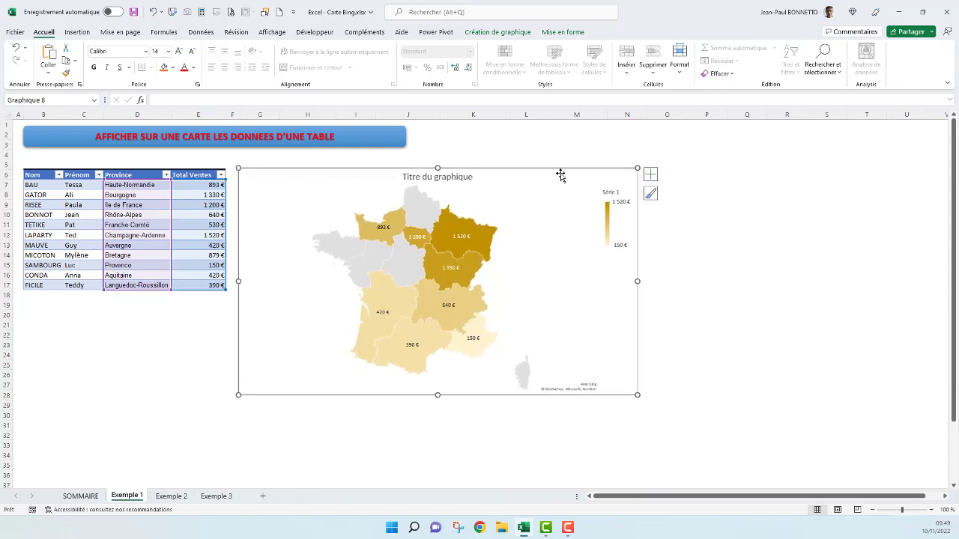
left_click_drag(558, 170, 556, 174)
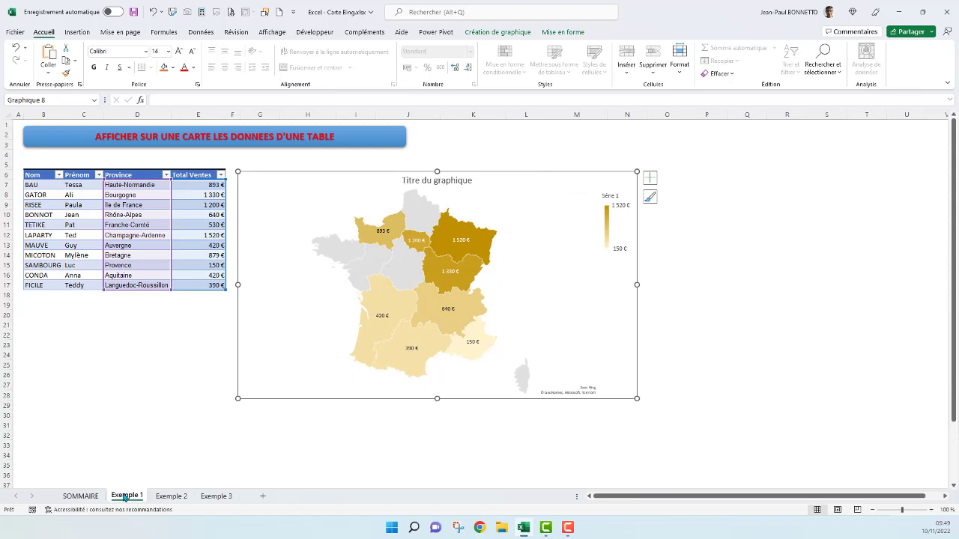
Step: Switch to the Exemple 2 sheet and select the Ville and Total Ventes range D6:E13
left_click(87, 33)
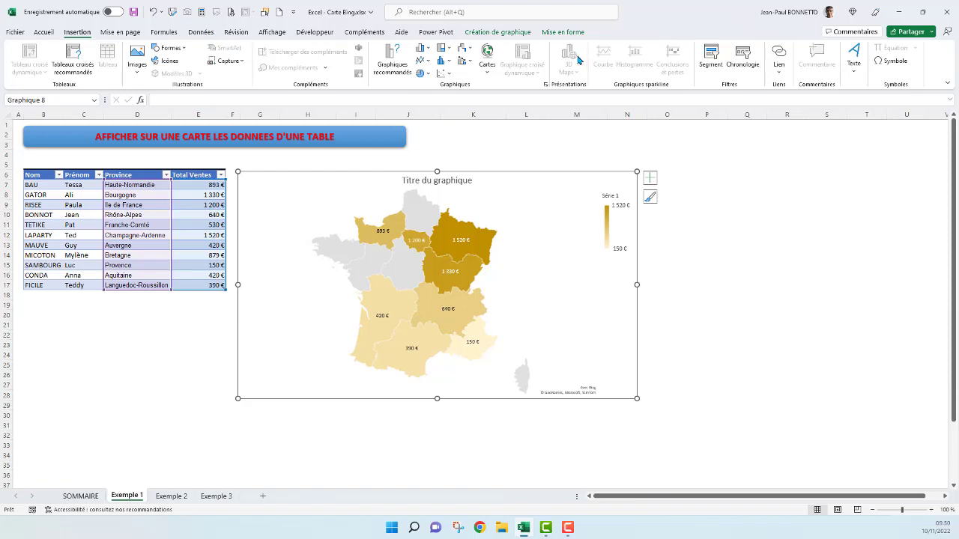
left_click(479, 146)
left_click(360, 171)
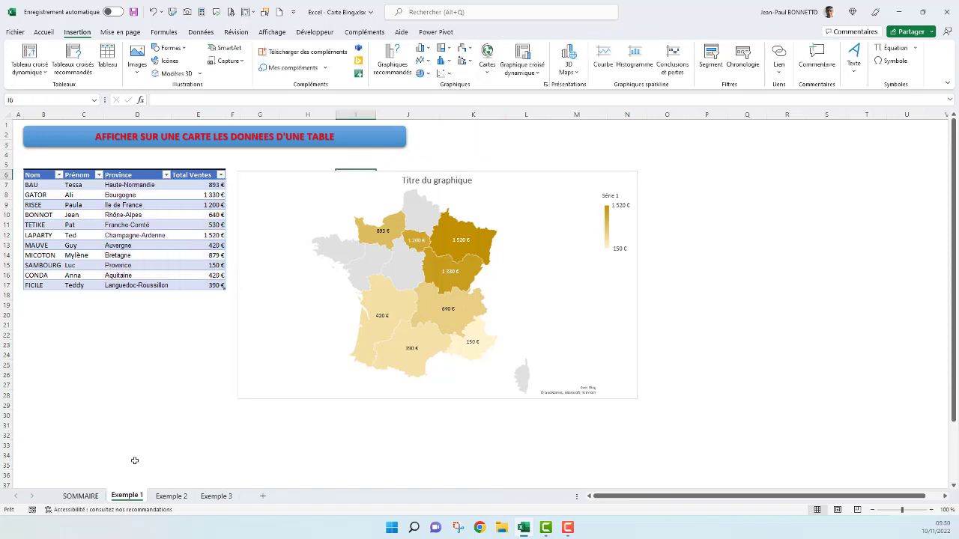
left_click(178, 496)
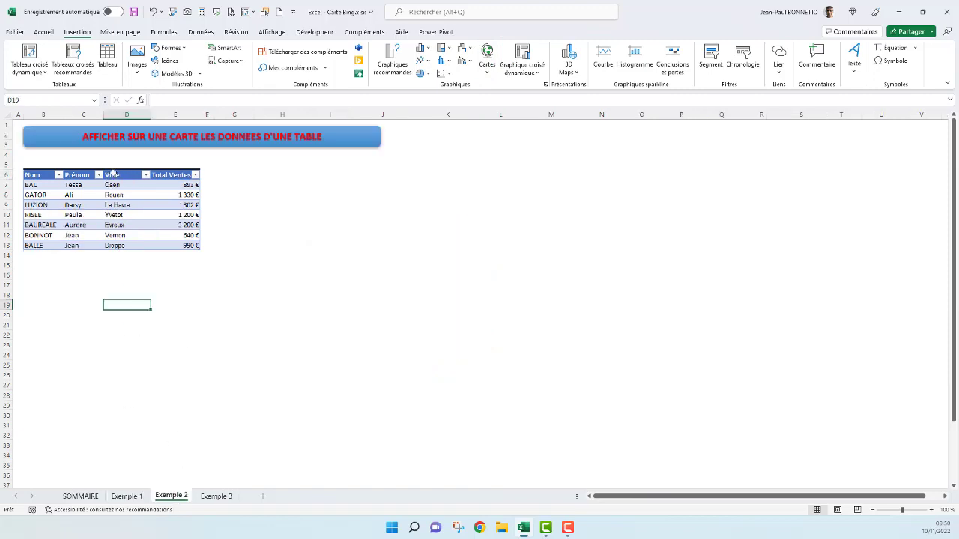
left_click_drag(113, 174, 187, 244)
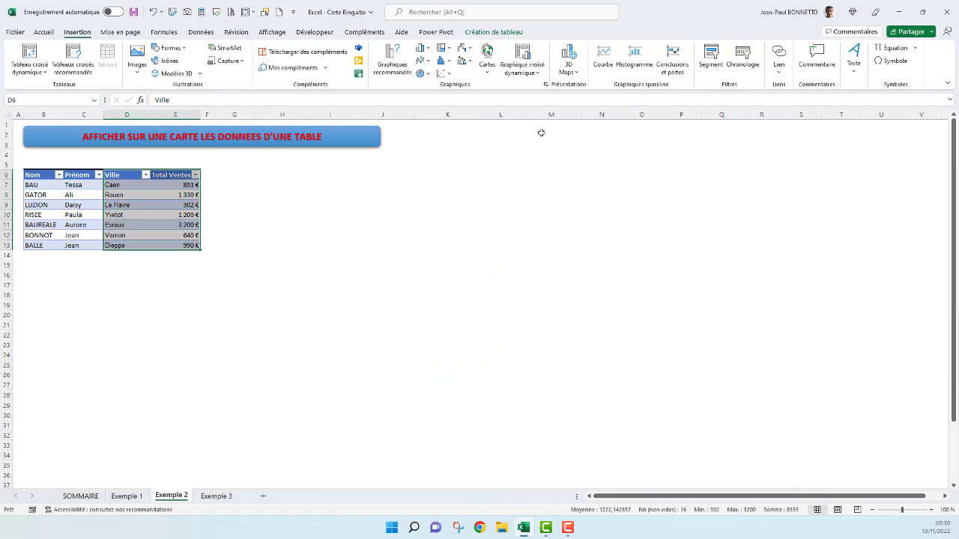
Step: Insert a Bing map of the selected data and inspect the Caen, Le Havre, Évreux and Dieppe points
left_click(358, 63)
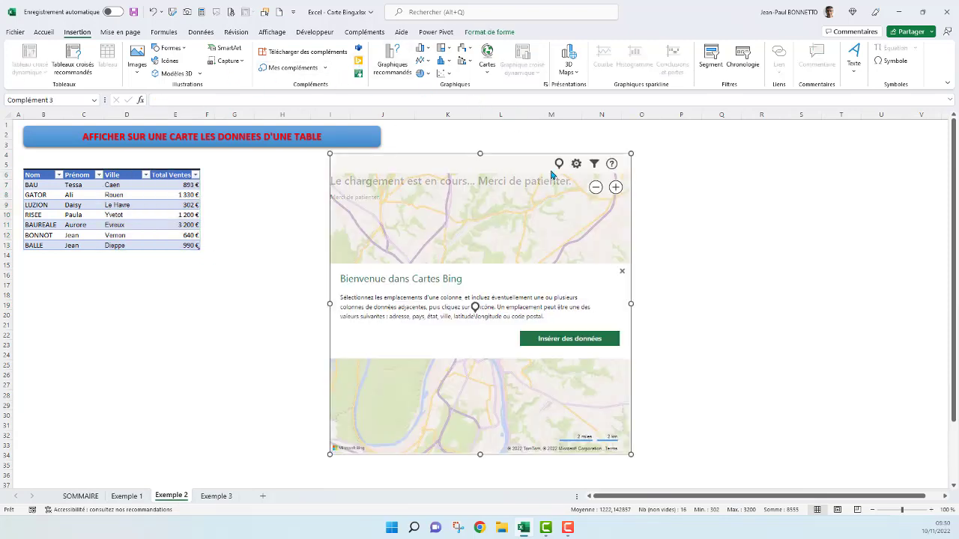
left_click(541, 338)
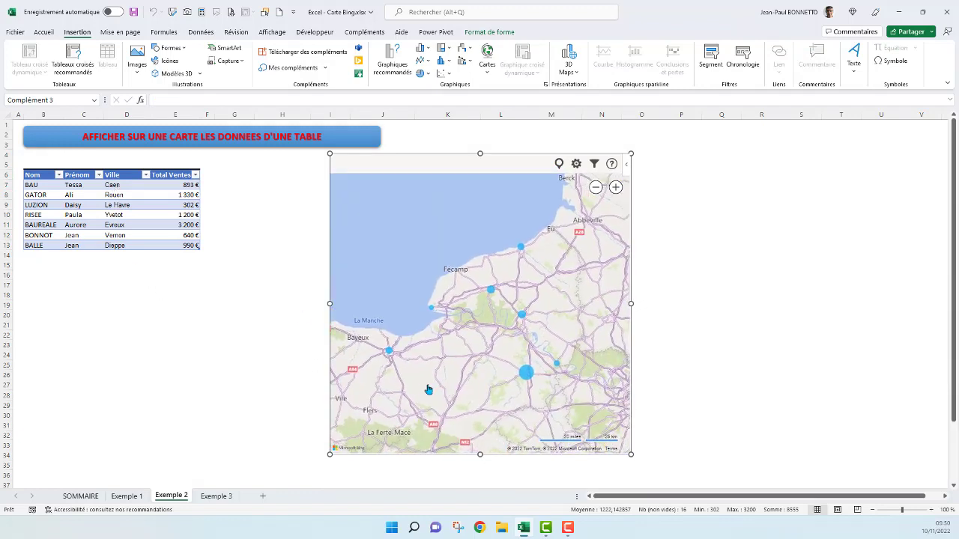
left_click(389, 352)
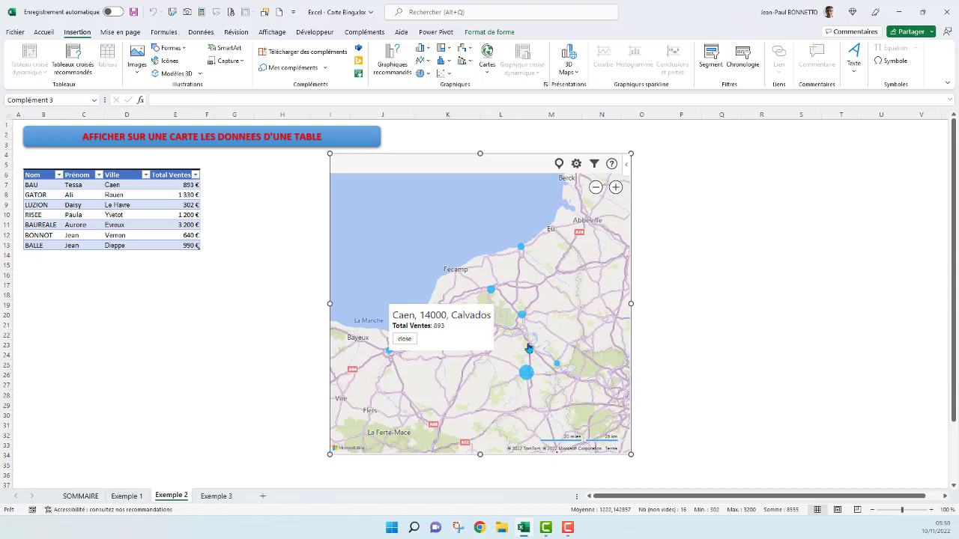
left_click(523, 317)
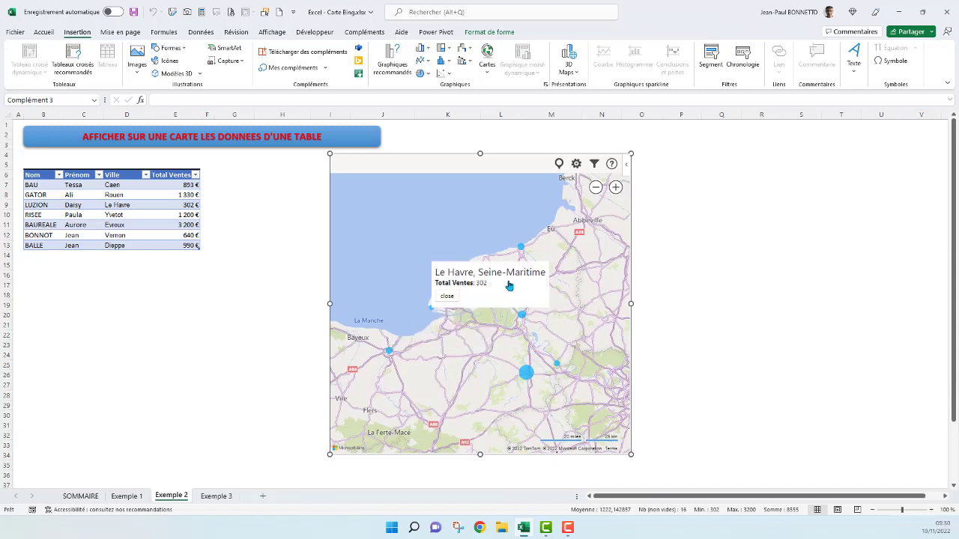
left_click(513, 373)
left_click(507, 247)
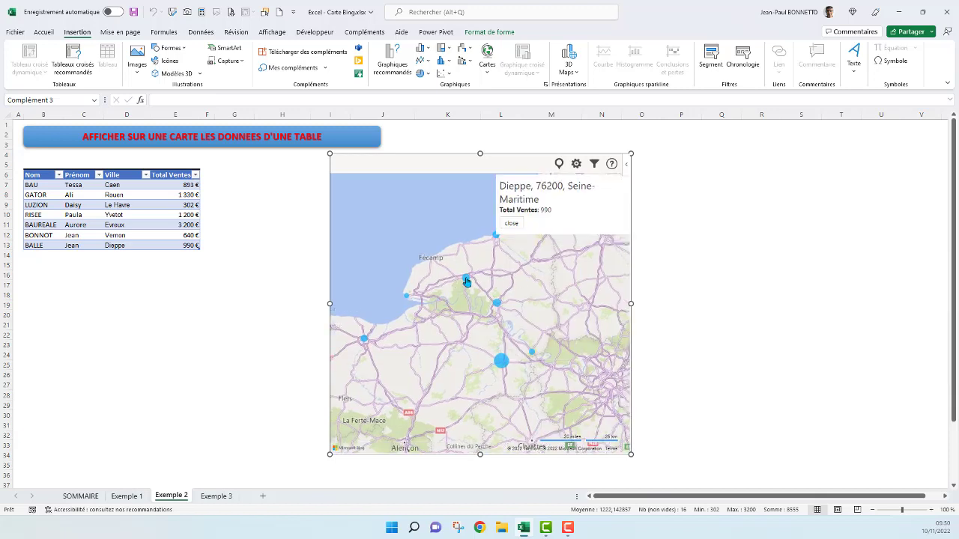
left_click(496, 241)
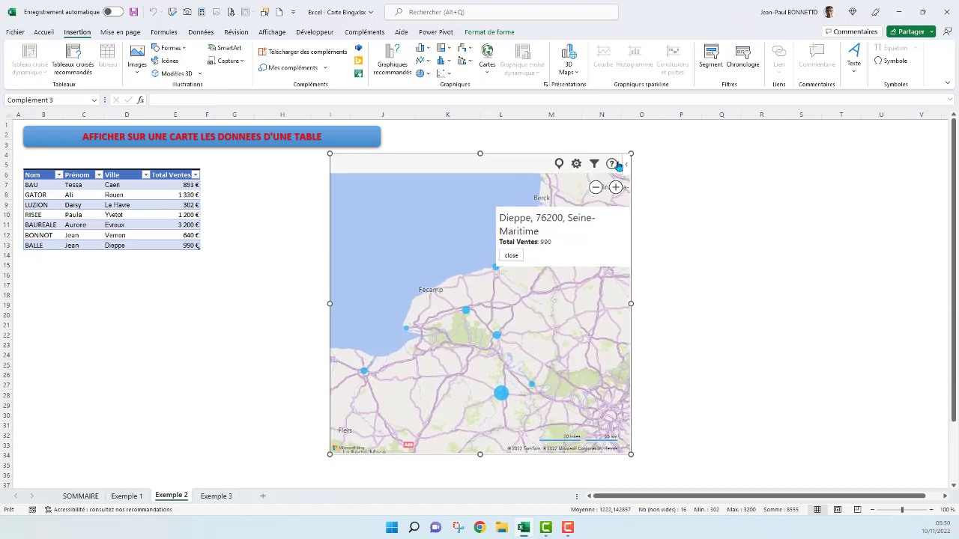
Step: Compare city cells like Evreux and Le Havre with the map, then reselect Ville and Total Ventes
left_click(147, 205)
left_click(119, 235)
left_click(120, 244)
left_click(118, 194)
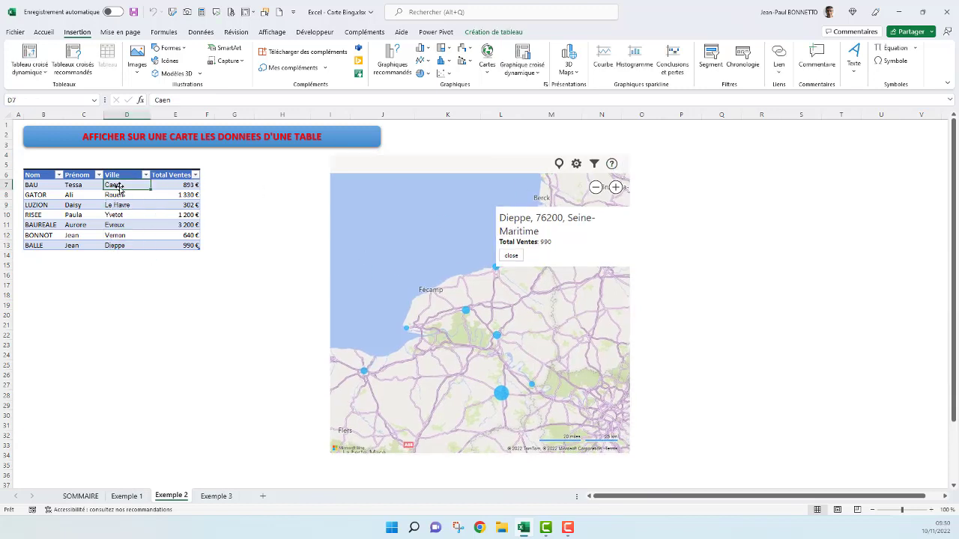
left_click(124, 224)
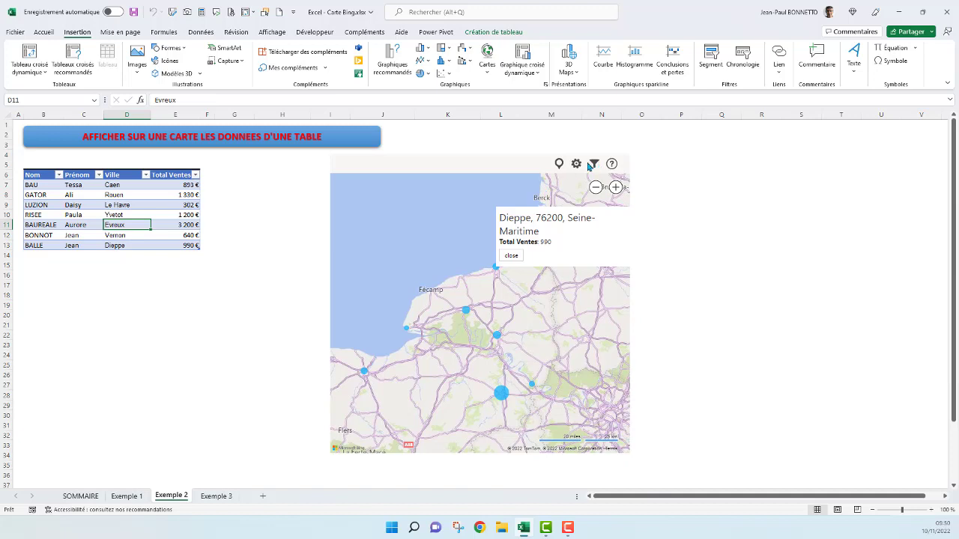
left_click(513, 256)
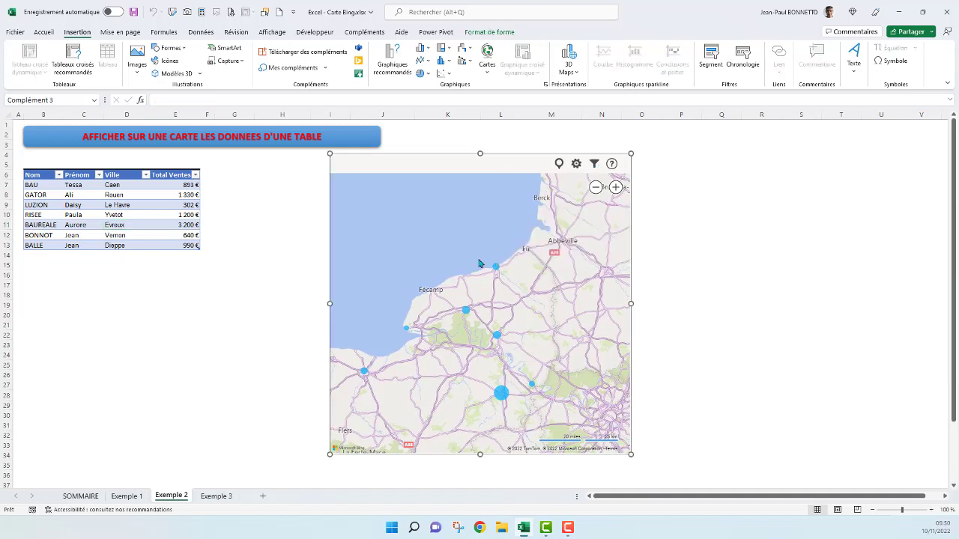
left_click(133, 206)
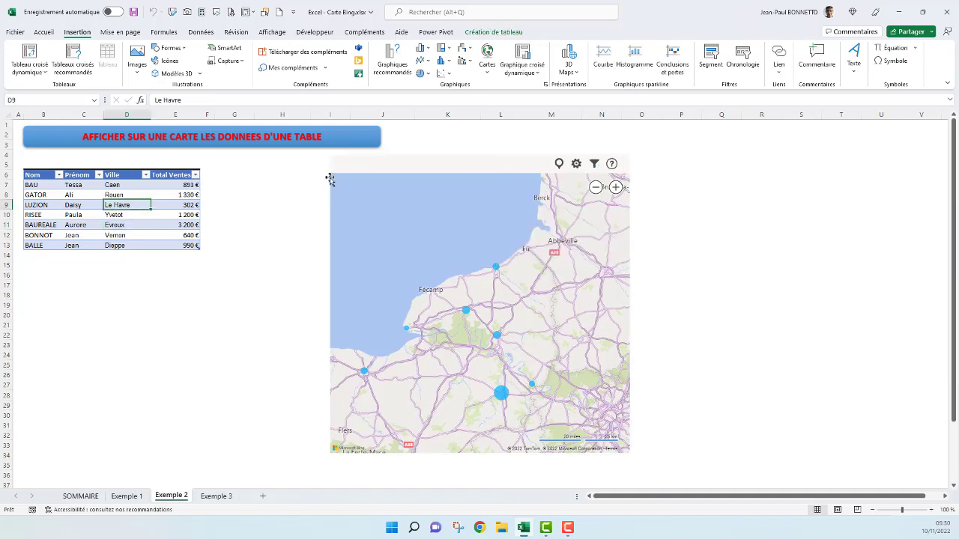
left_click(376, 165)
left_click_drag(118, 173, 197, 246)
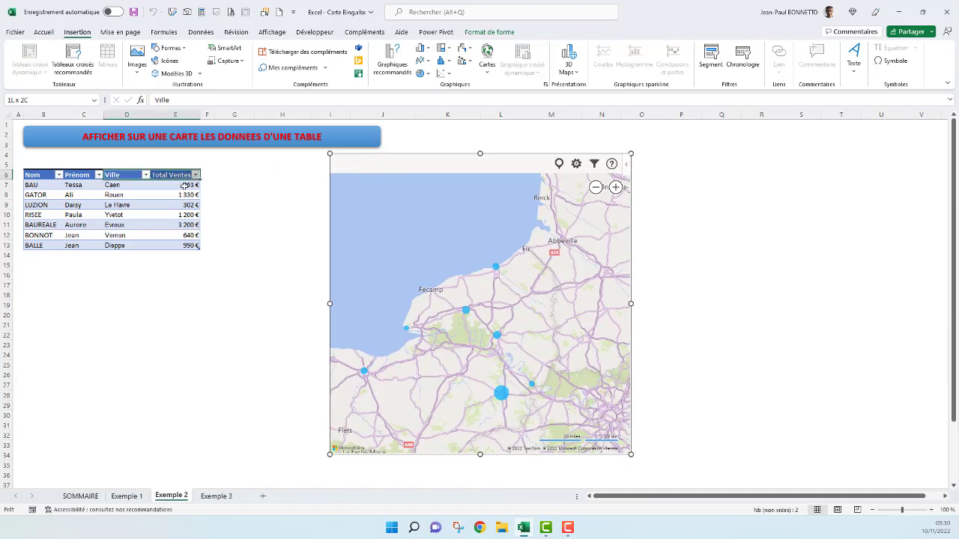
Step: Launch 3D Maps on the selected data as a new tour, closing the tour and layer panels
left_click(568, 60)
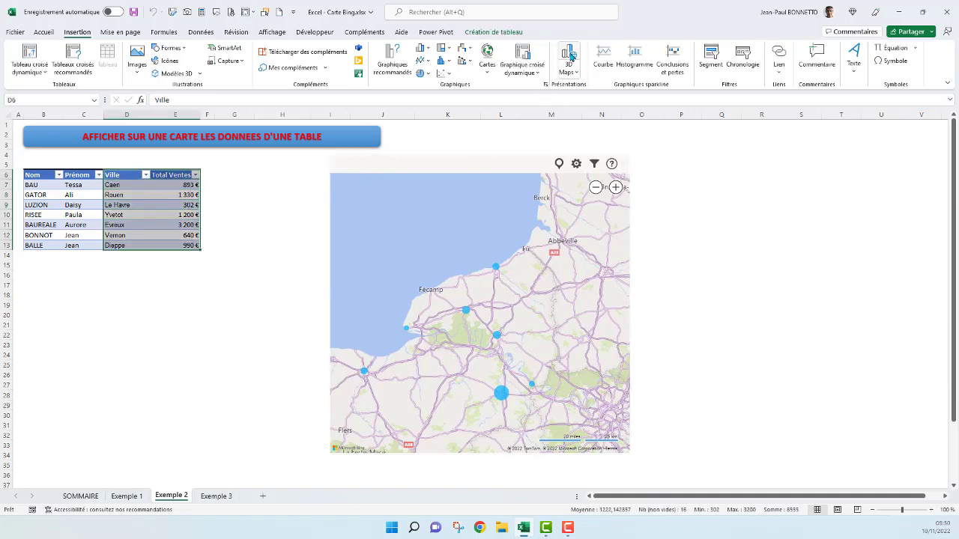
left_click(417, 357)
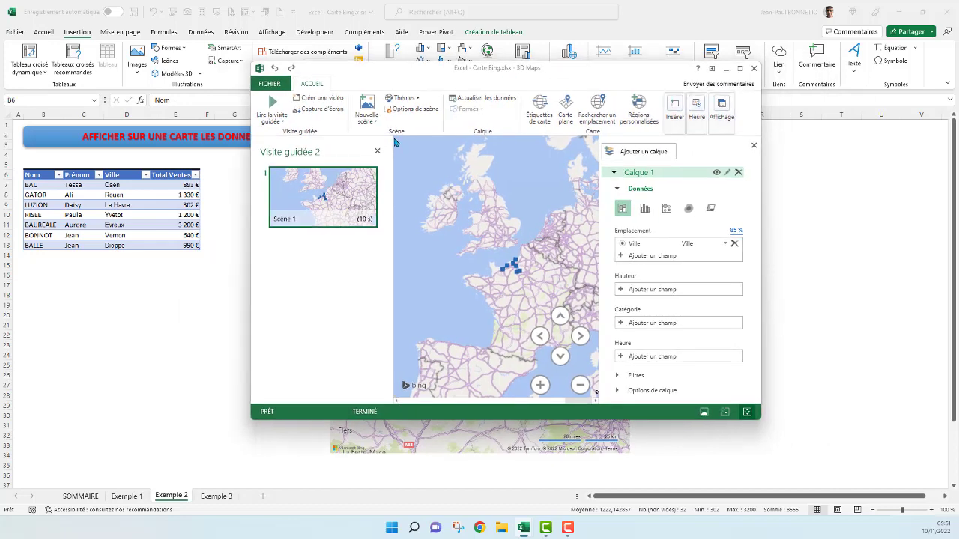
left_click(377, 153)
left_click(753, 145)
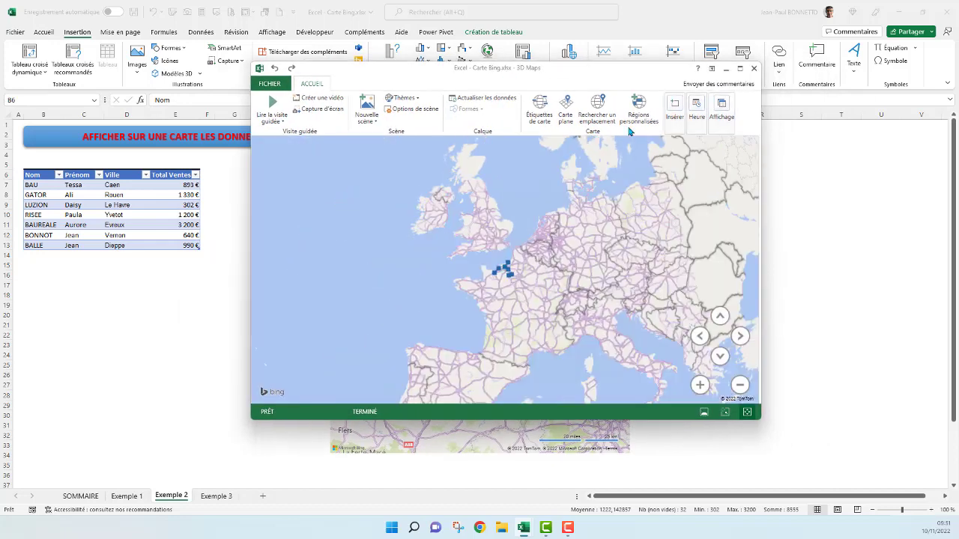
Step: Zoom in on Normandy and read the Ville card of each plotted point
left_click_drag(635, 75, 591, 78)
scroll(442, 319, "up", 5)
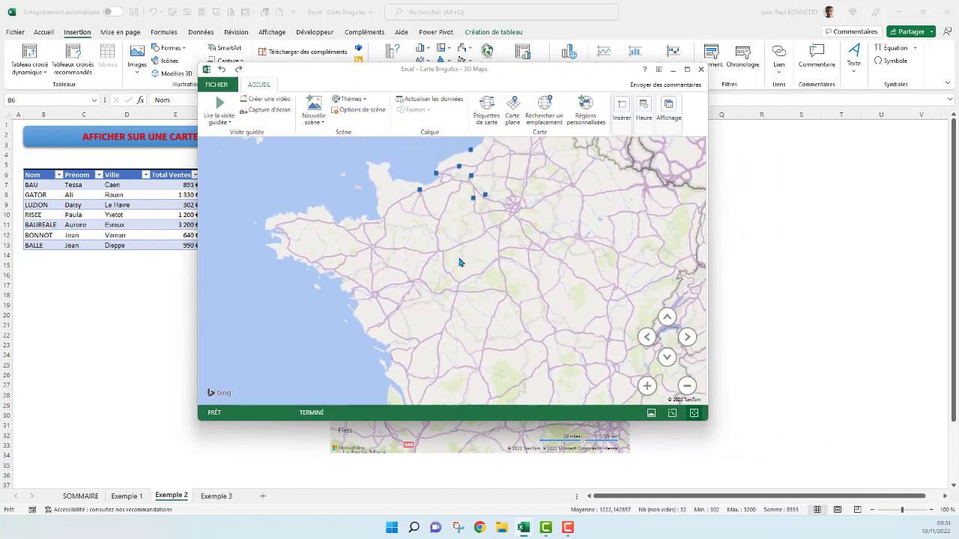
scroll(450, 307, "up", 4)
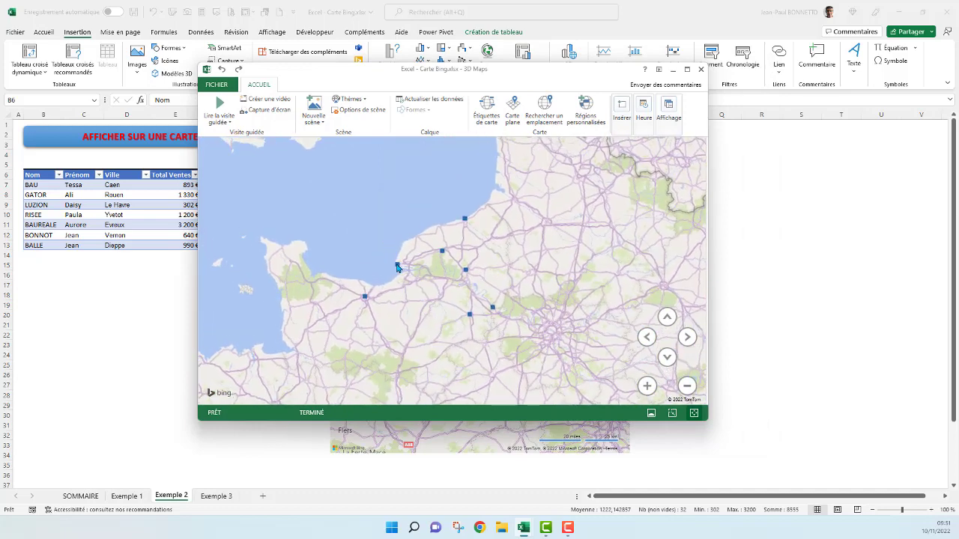
mouse_move(397, 267)
mouse_move(365, 298)
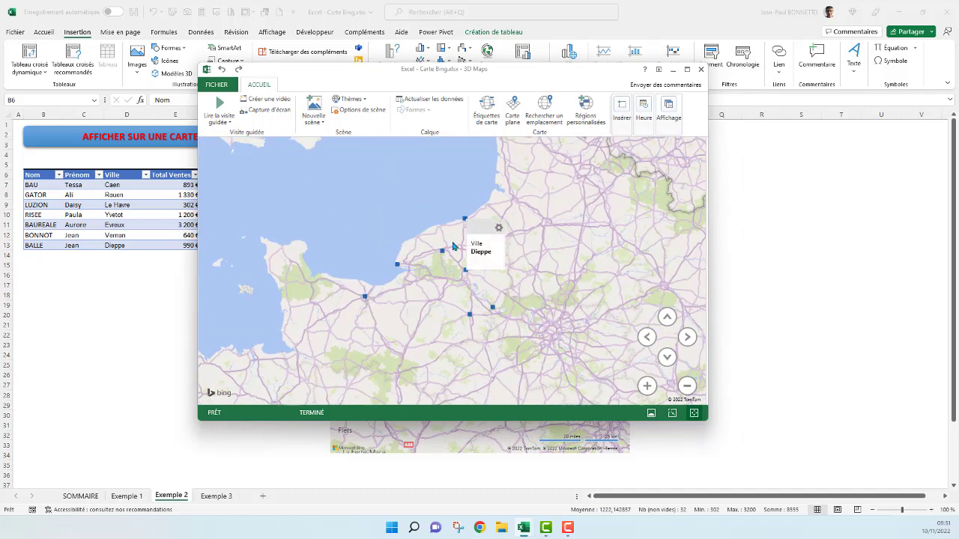
mouse_move(444, 254)
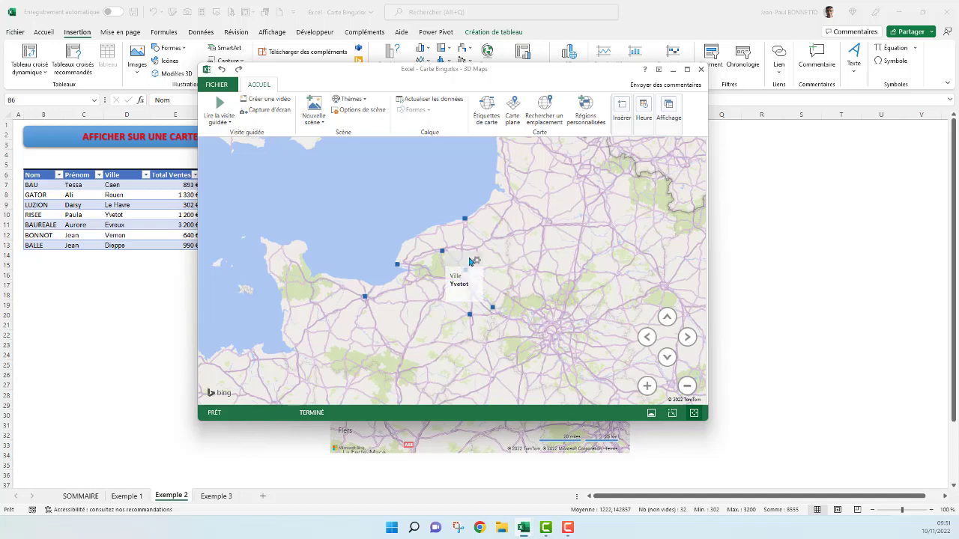
mouse_move(466, 273)
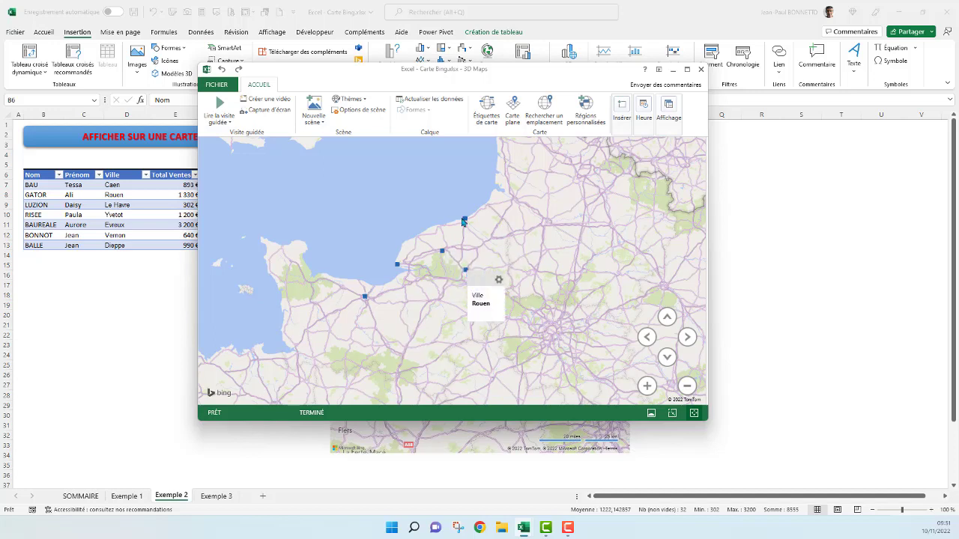
left_click_drag(517, 81, 545, 83)
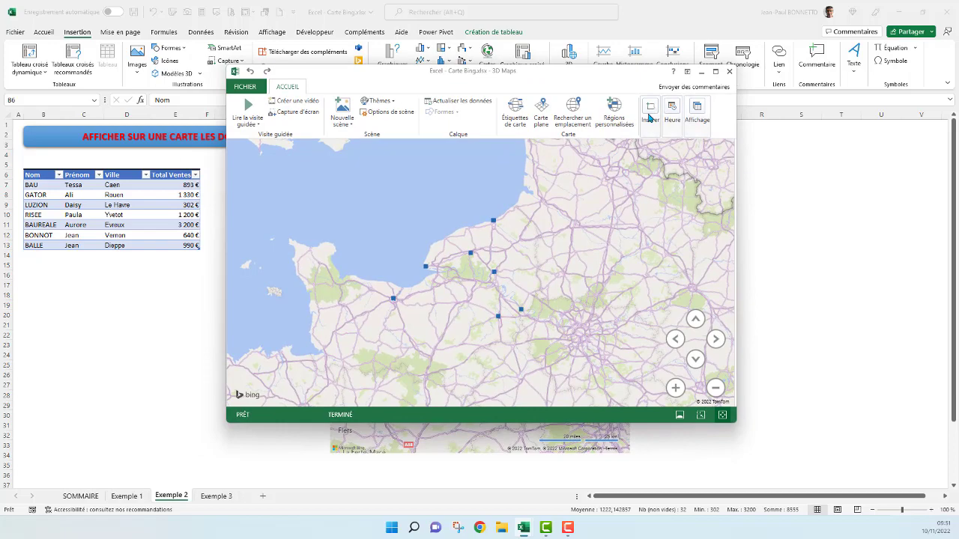
Step: Maximize the 3D Maps window and bring up the layer settings pane
left_click(716, 71)
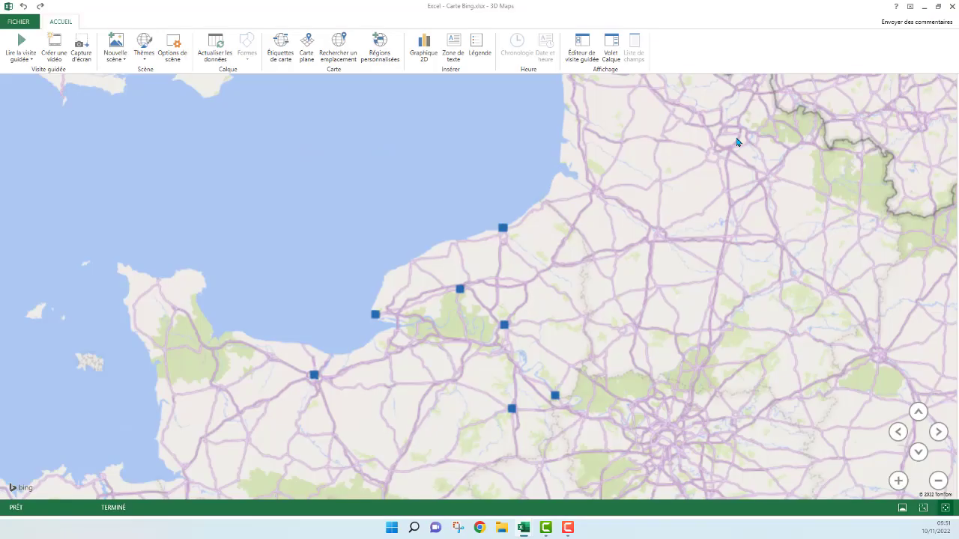
scroll(736, 142, "down", 1)
scroll(514, 278, "down", 3)
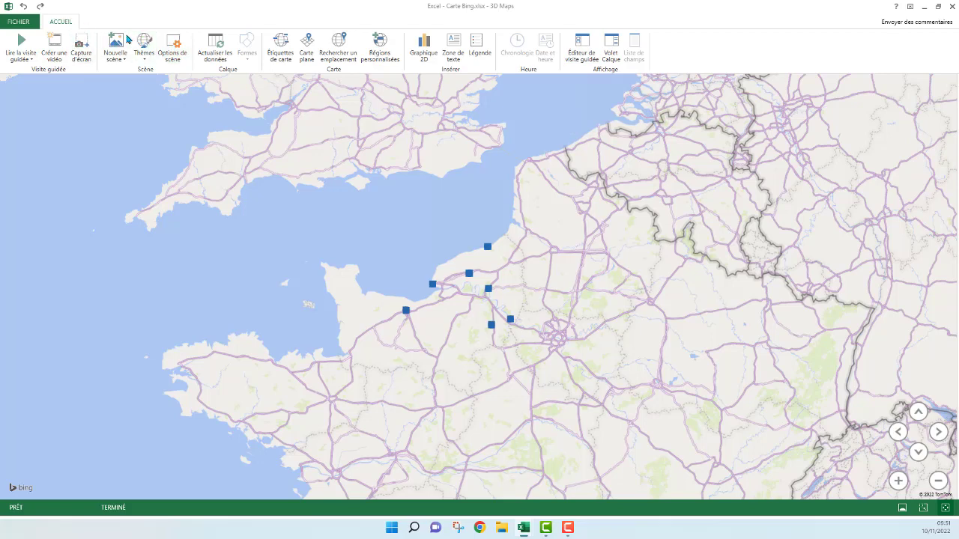
left_click(587, 46)
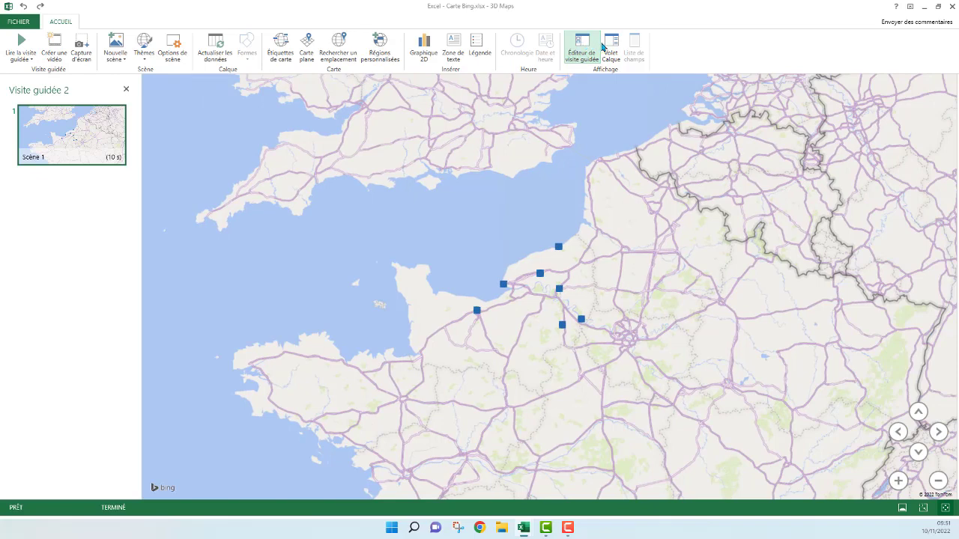
left_click(603, 46)
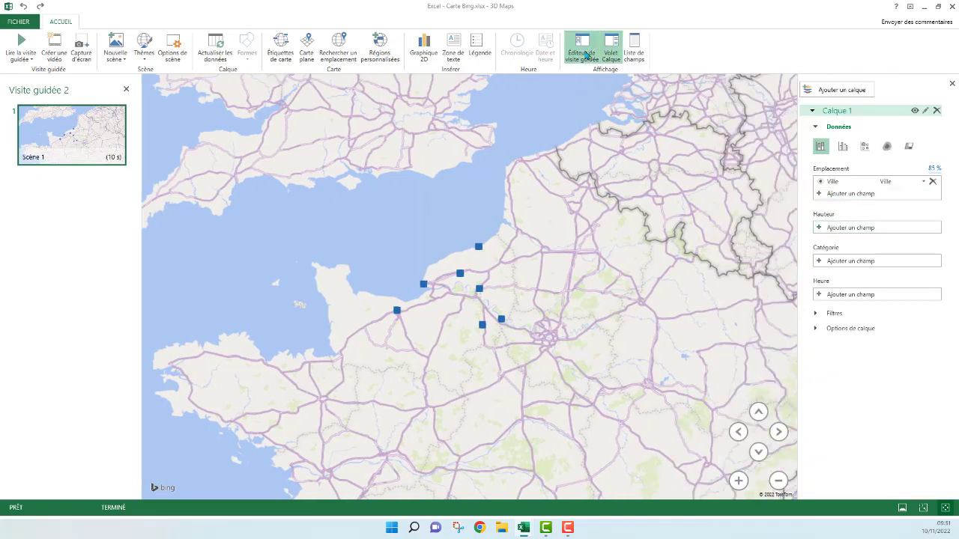
left_click(586, 52)
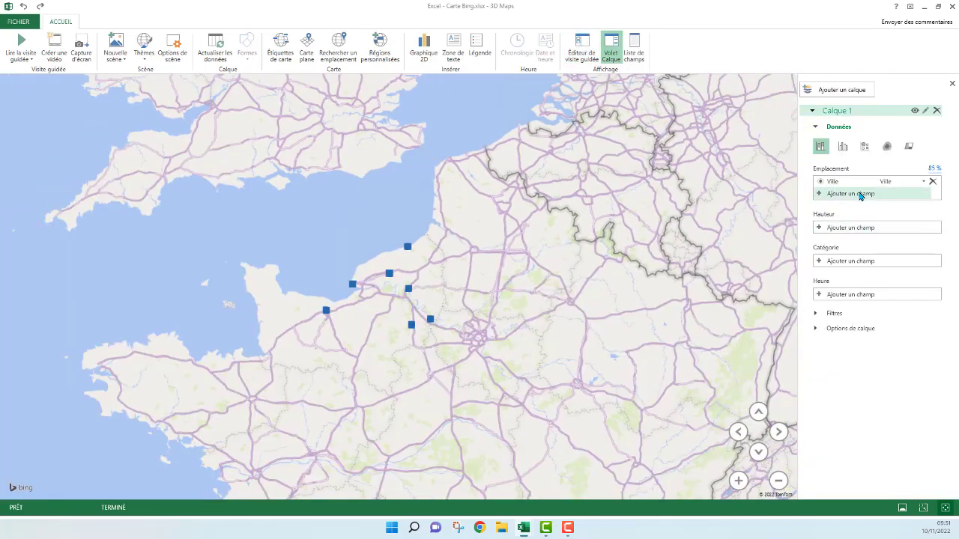
Step: Try the heat map, then return to columns with Total Ventes as the column height
left_click(886, 146)
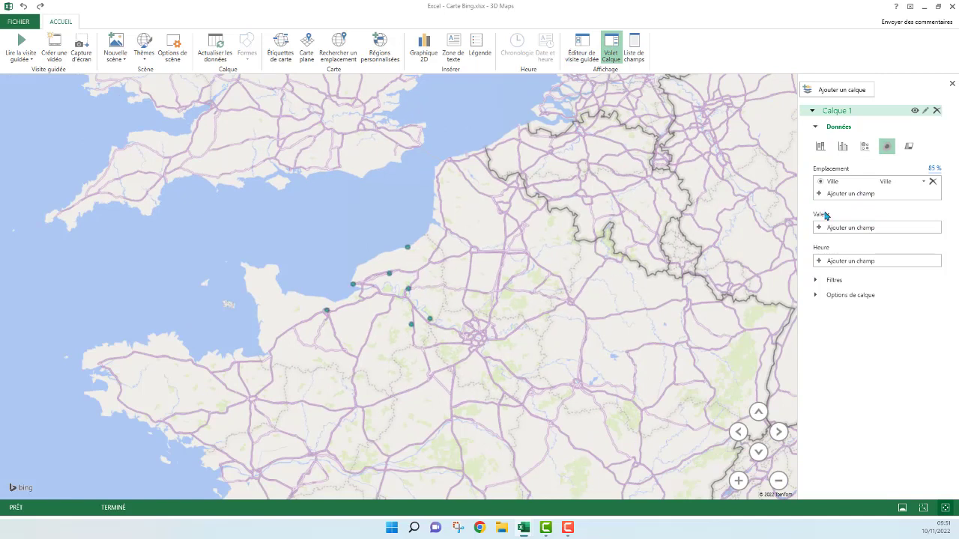
left_click(820, 146)
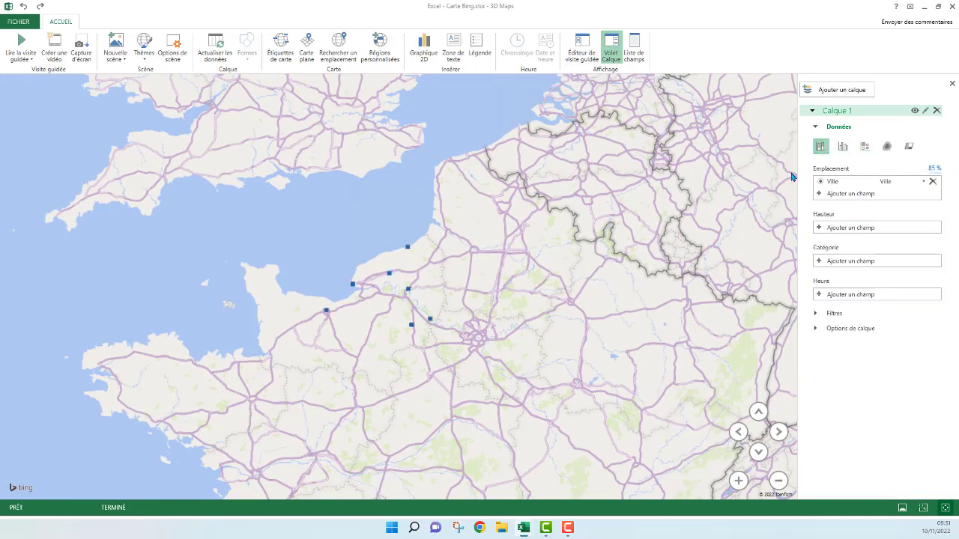
left_click(846, 228)
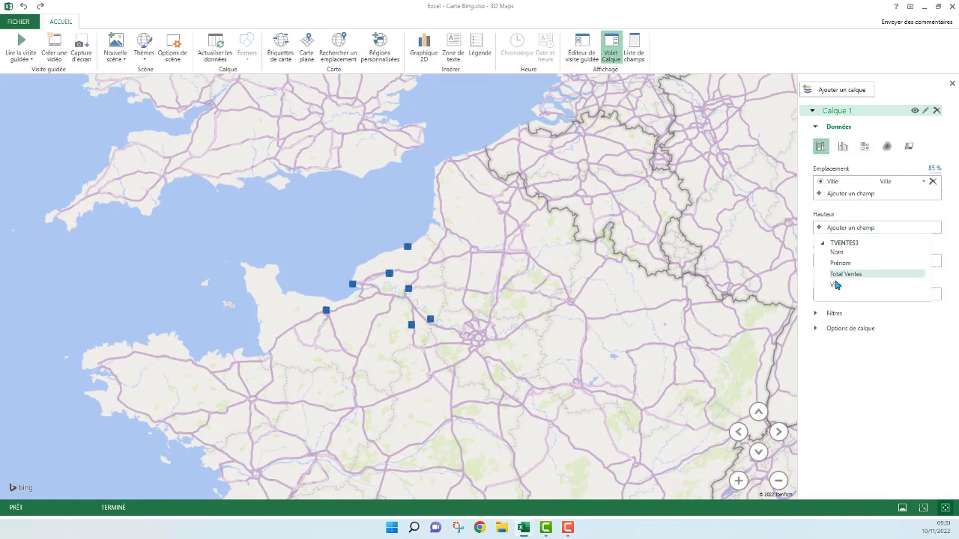
left_click(842, 277)
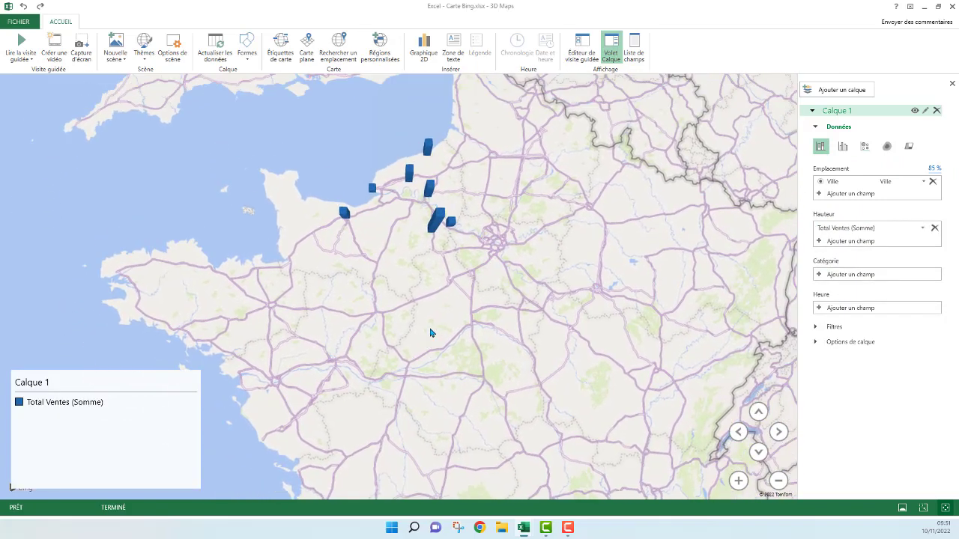
Step: Delete the Calque 1 legend from the map and close 3D Maps
left_click(146, 384)
key("Delete")
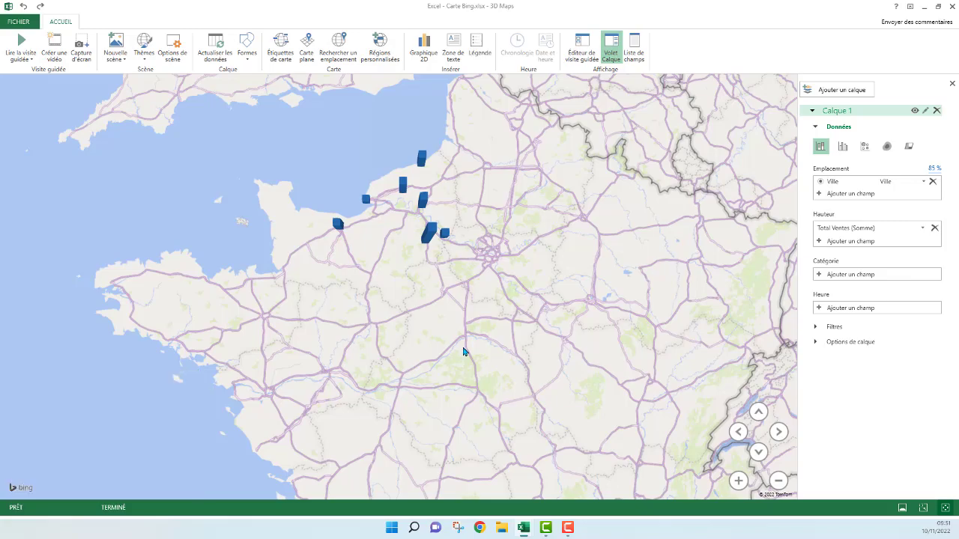
scroll(509, 285, "up", 3)
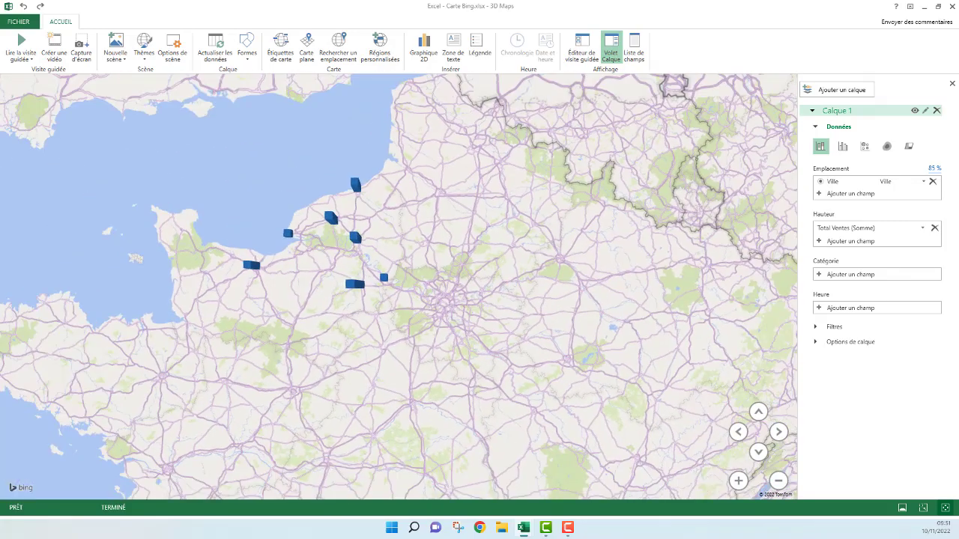
left_click(951, 6)
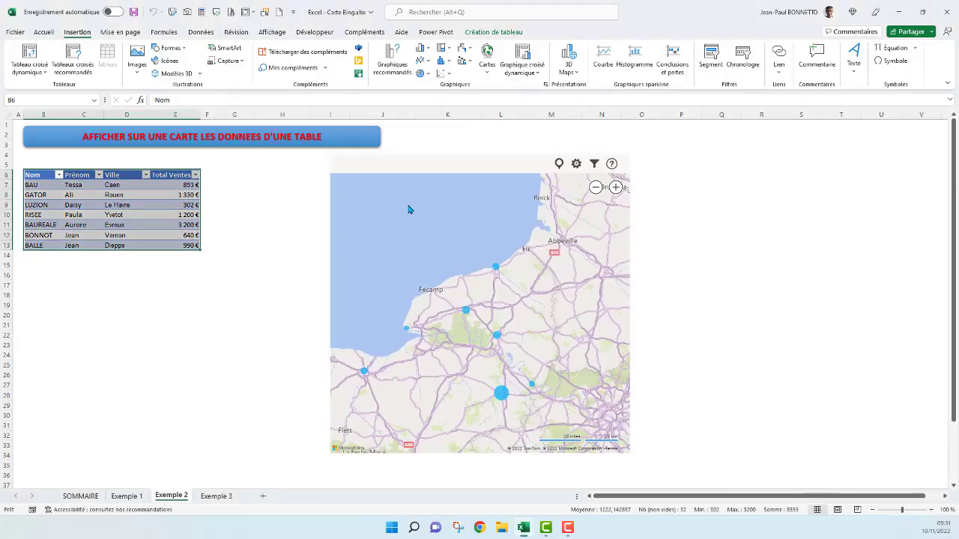
Step: Browse the Cartes chart types for the Ville and Total Ventes range without inserting a chart
left_click(462, 166)
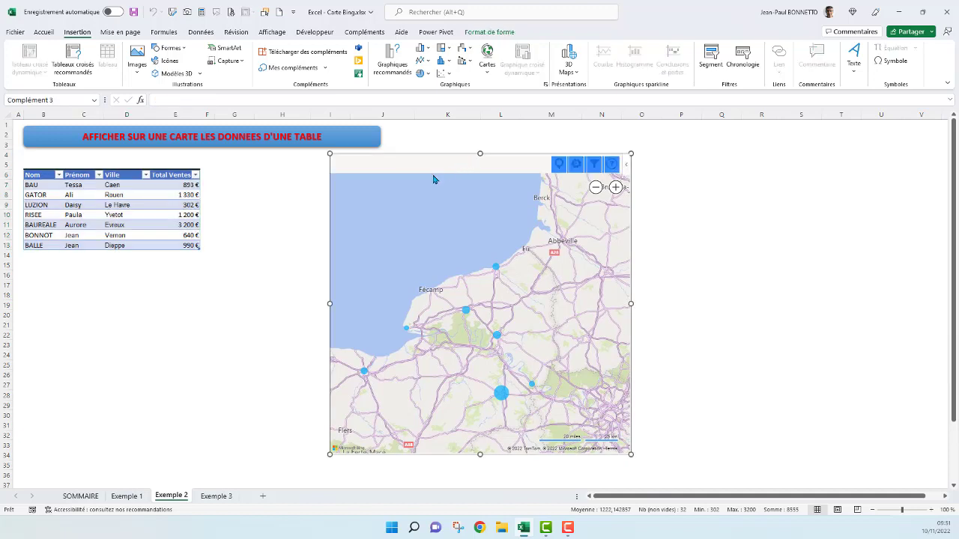
left_click(732, 167)
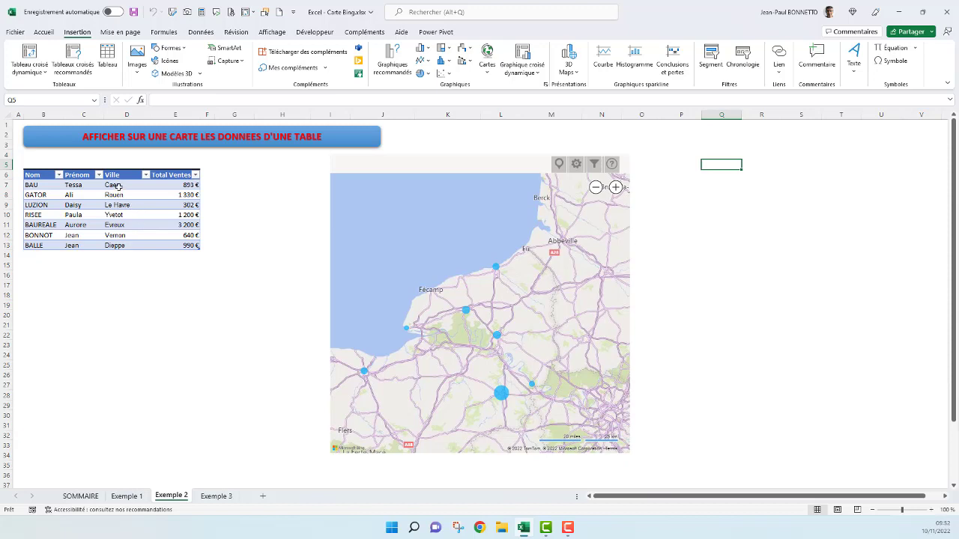
left_click_drag(118, 176, 191, 255)
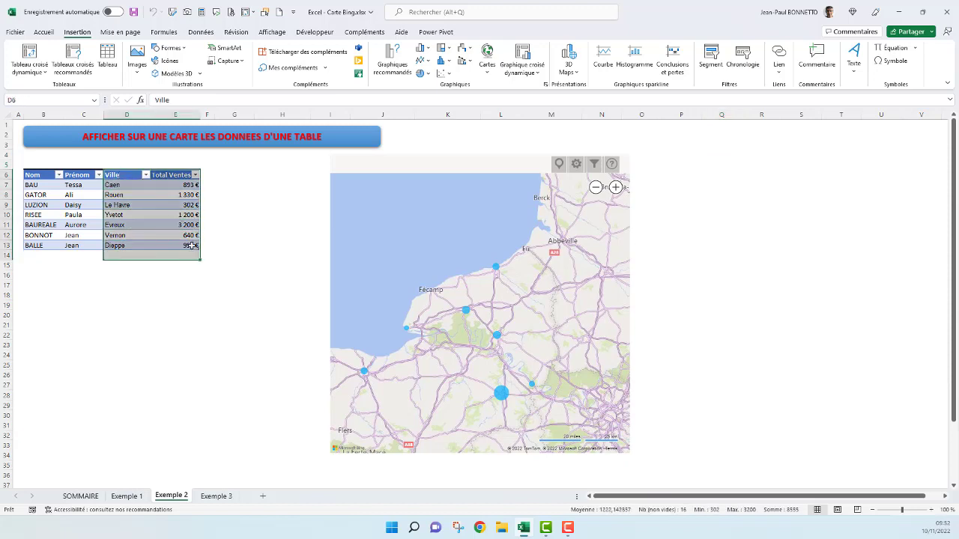
left_click(488, 70)
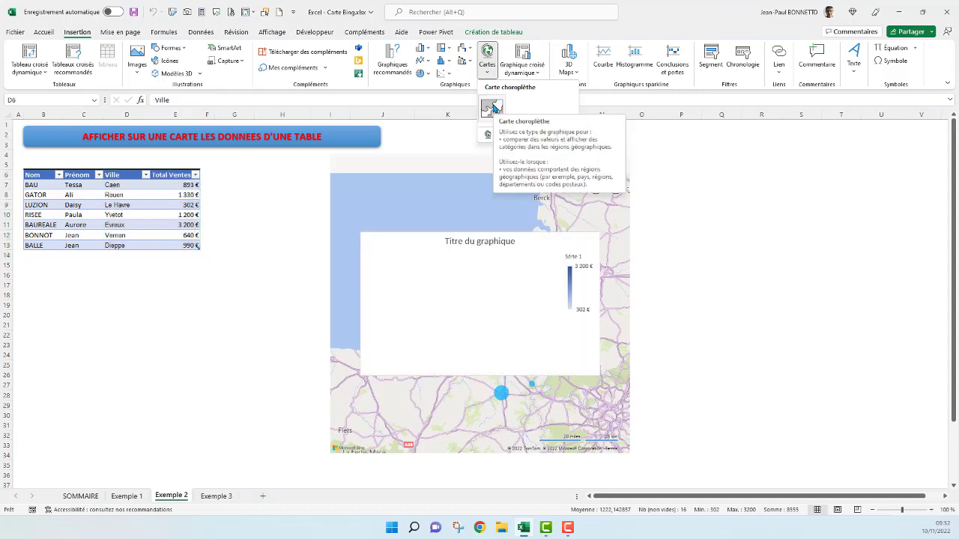
left_click(222, 212)
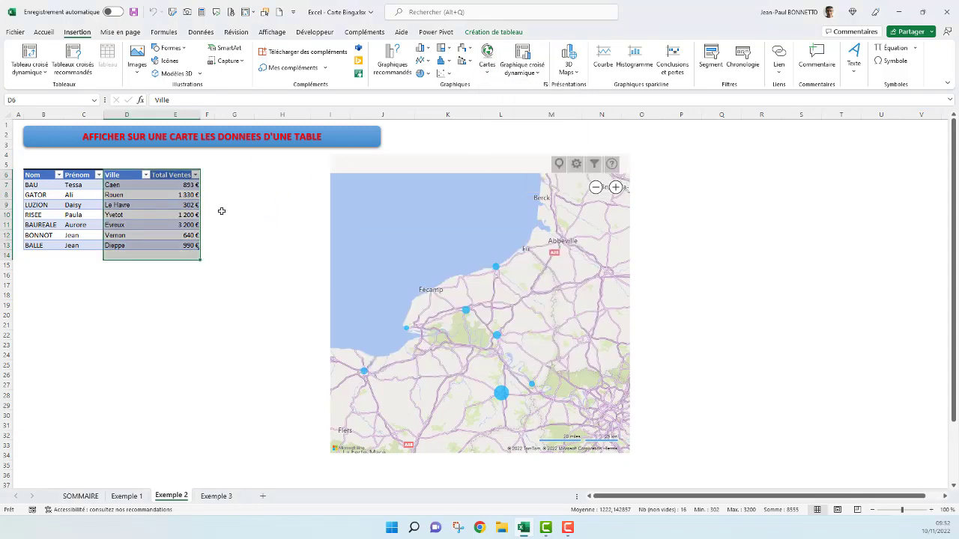
left_click(117, 217)
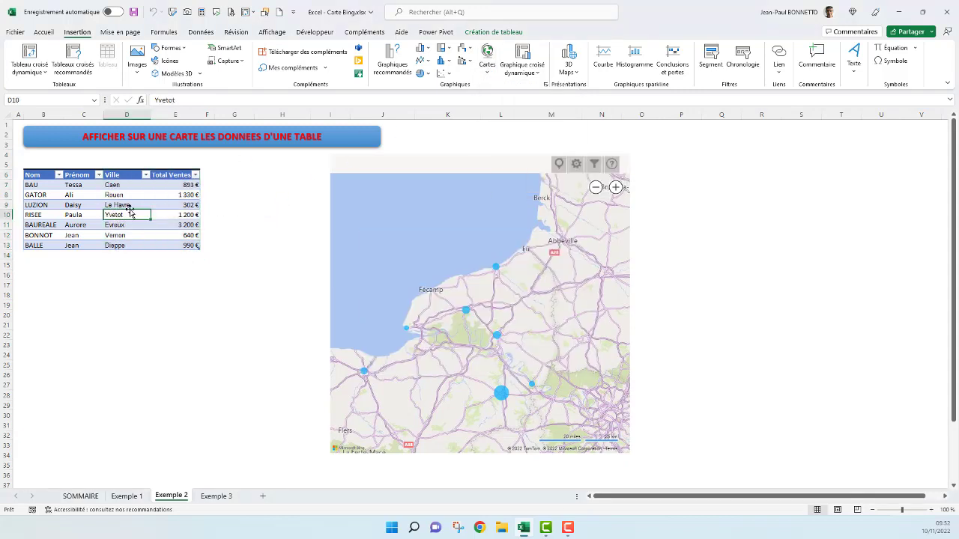
left_click(487, 69)
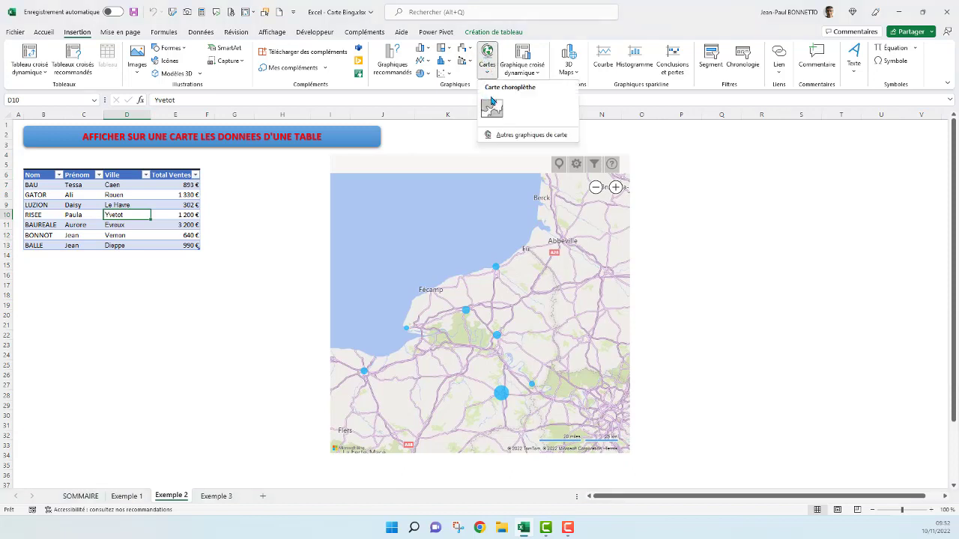
left_click(171, 210)
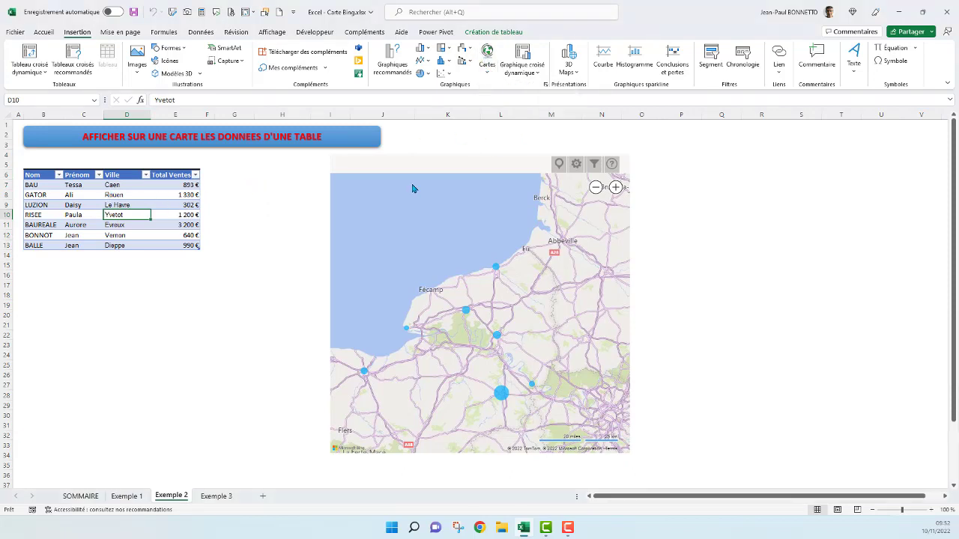
left_click(426, 177)
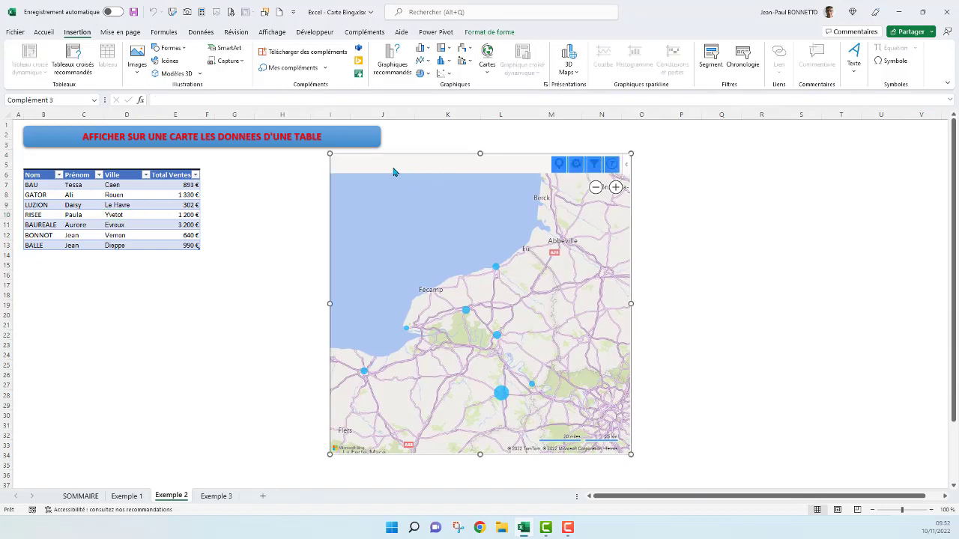
left_click(800, 189)
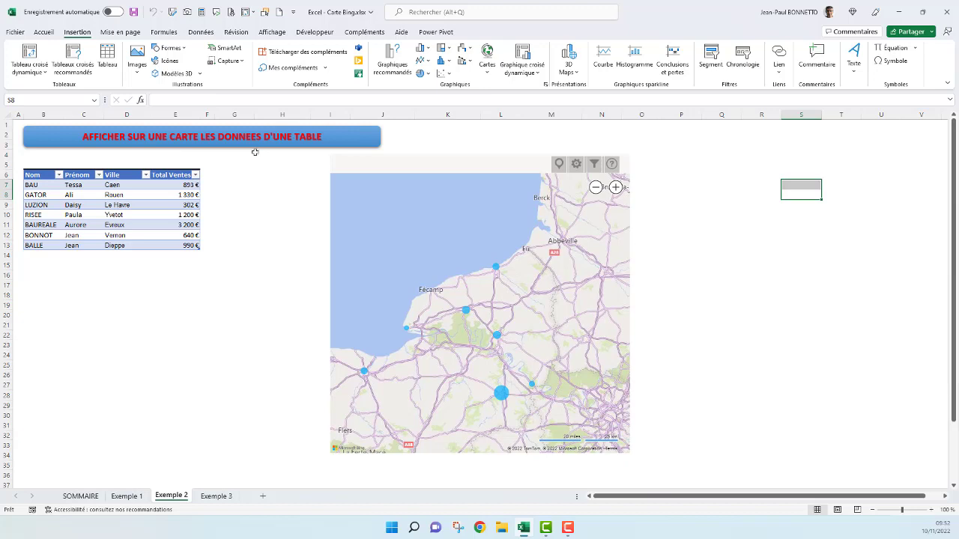
Step: Return to the Exemple 1 sheet and drag the France filled map chart further right
left_click(127, 495)
left_click(91, 498)
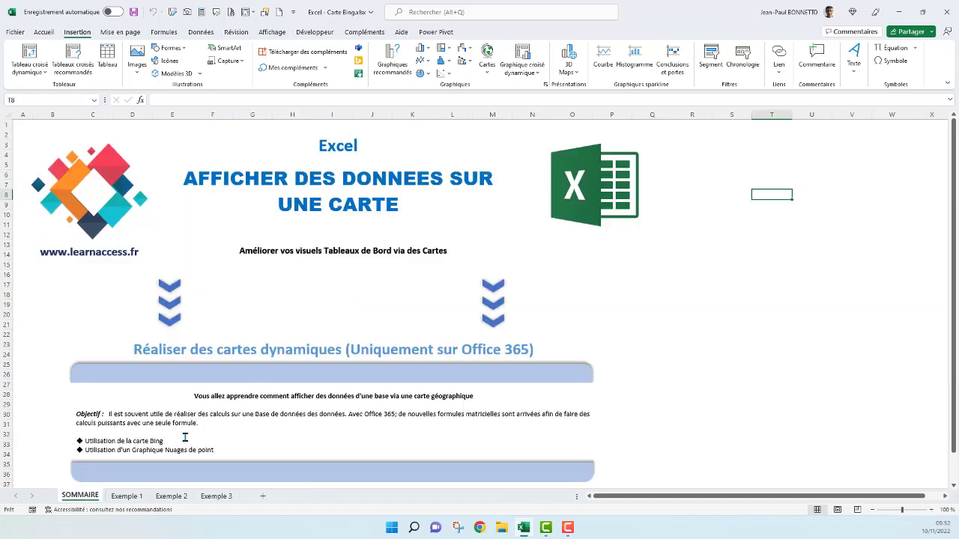
left_click(124, 497)
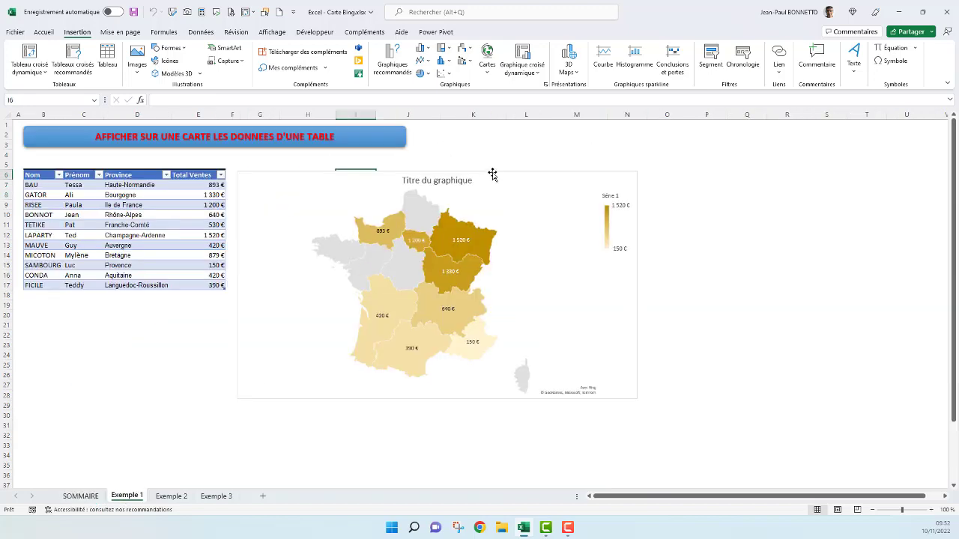
left_click_drag(492, 173, 584, 167)
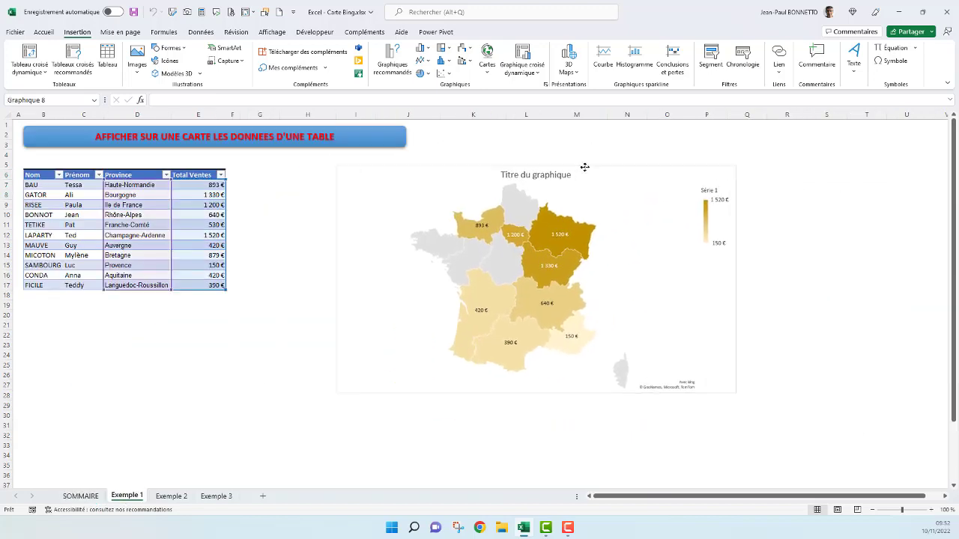
left_click(86, 495)
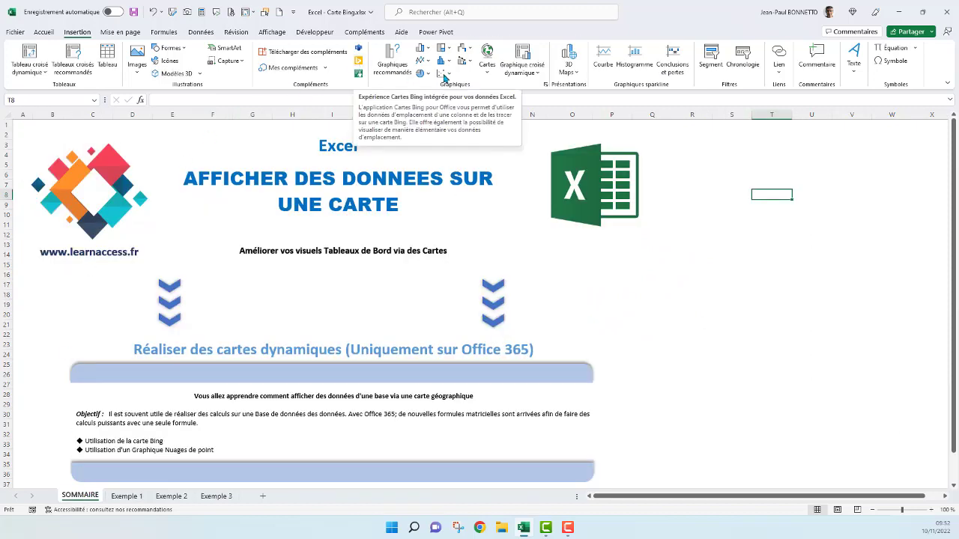
left_click(491, 67)
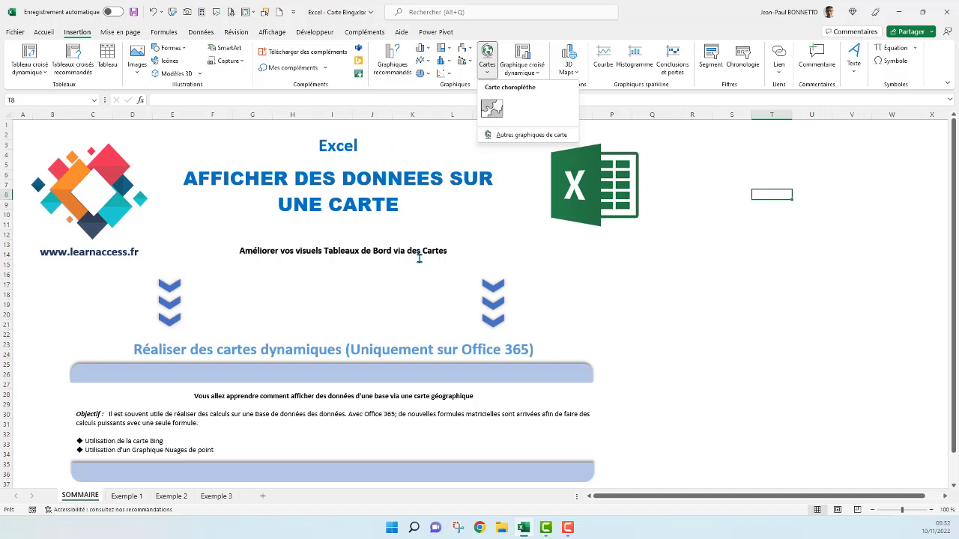
left_click(707, 156)
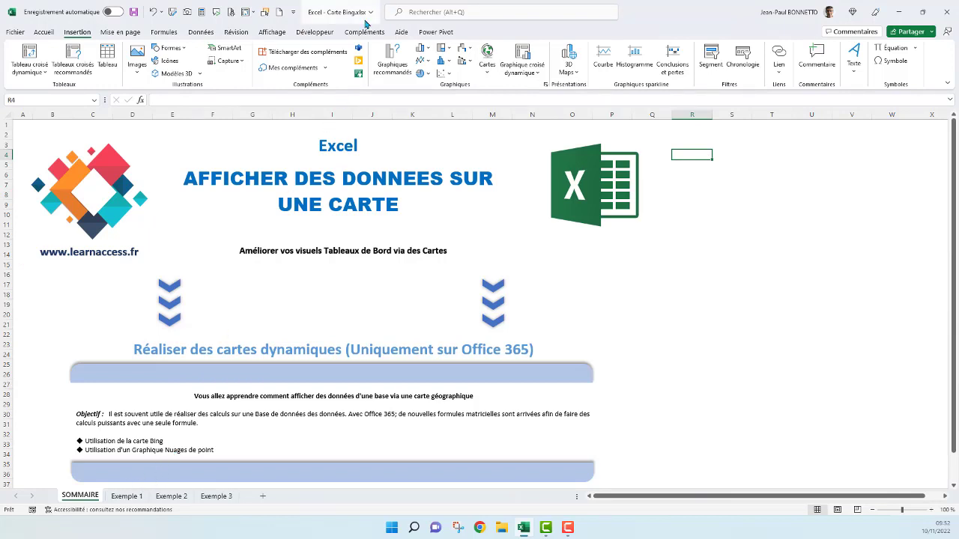
Step: On Exemple 3, reposition the Europe map group slightly to the right
left_click(216, 496)
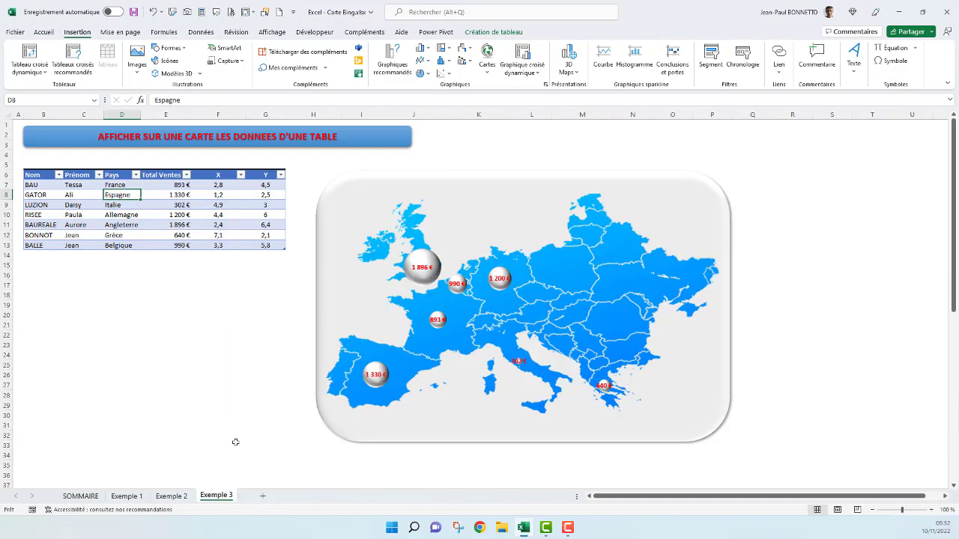
left_click(502, 183)
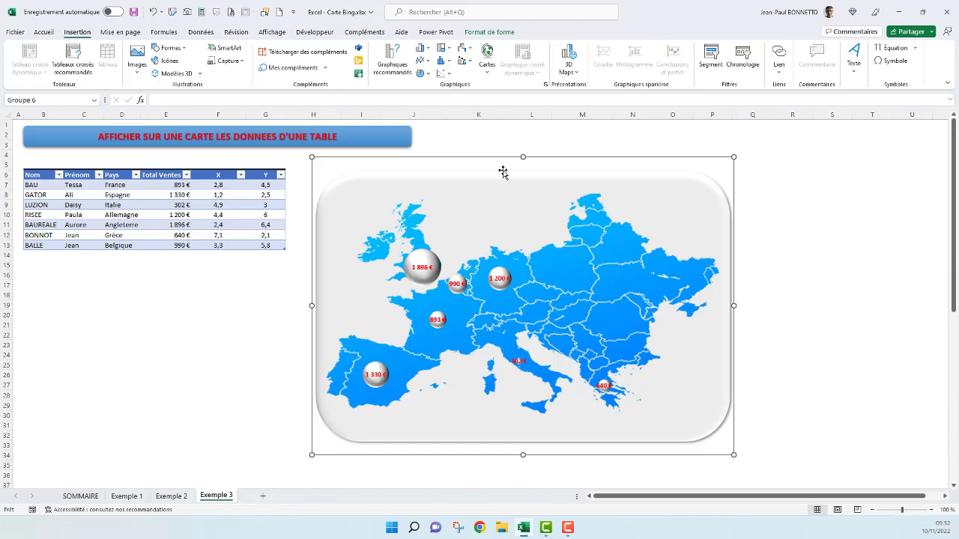
left_click_drag(495, 161, 519, 161)
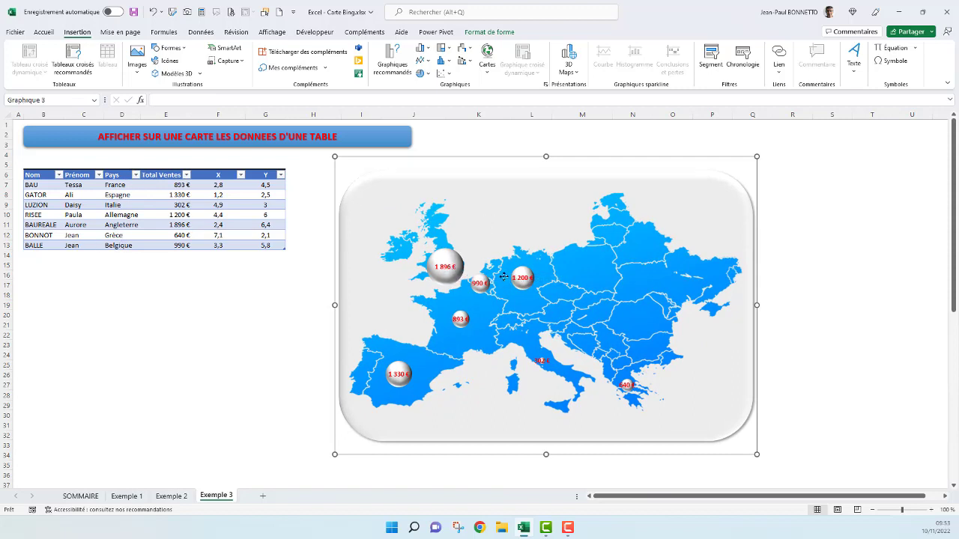
left_click(445, 267)
left_click(491, 158)
left_click(449, 75)
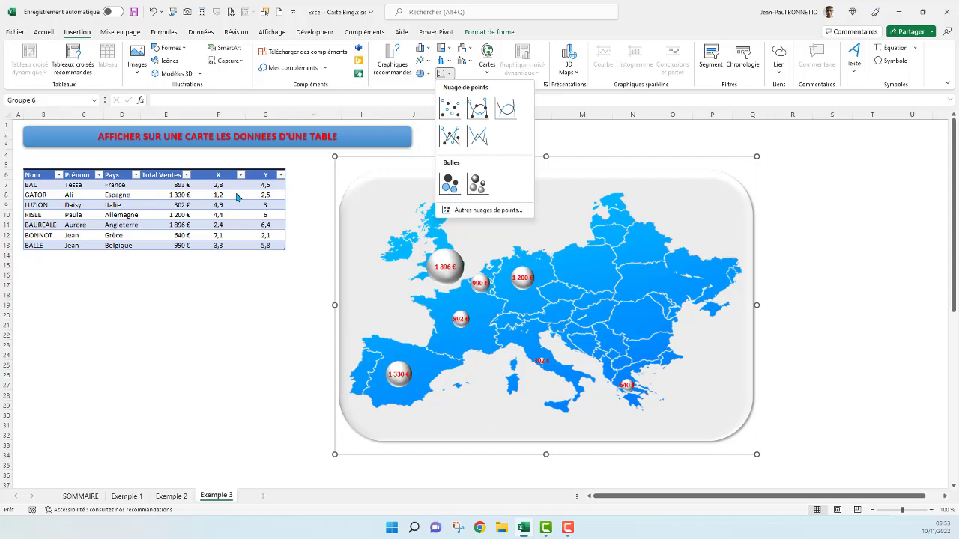
left_click(215, 173)
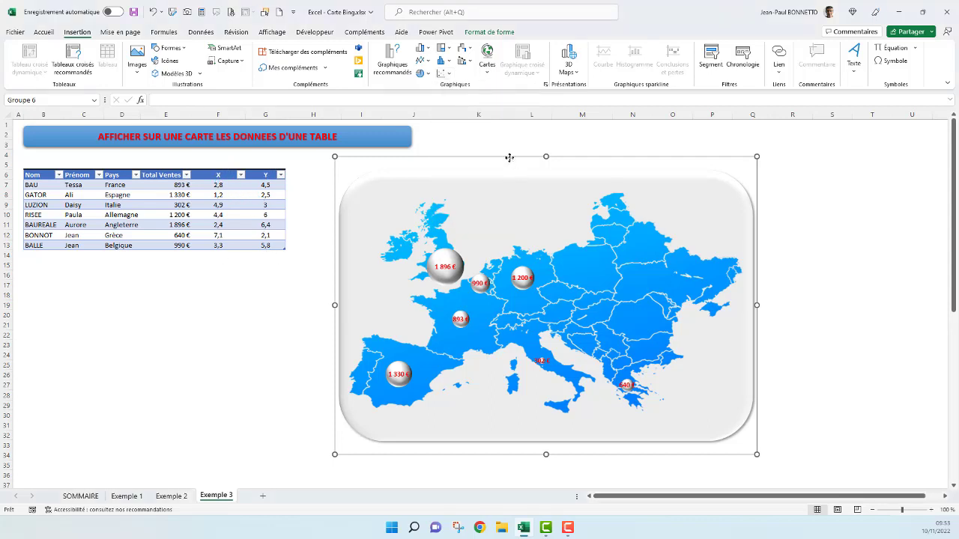
left_click_drag(513, 158, 593, 157)
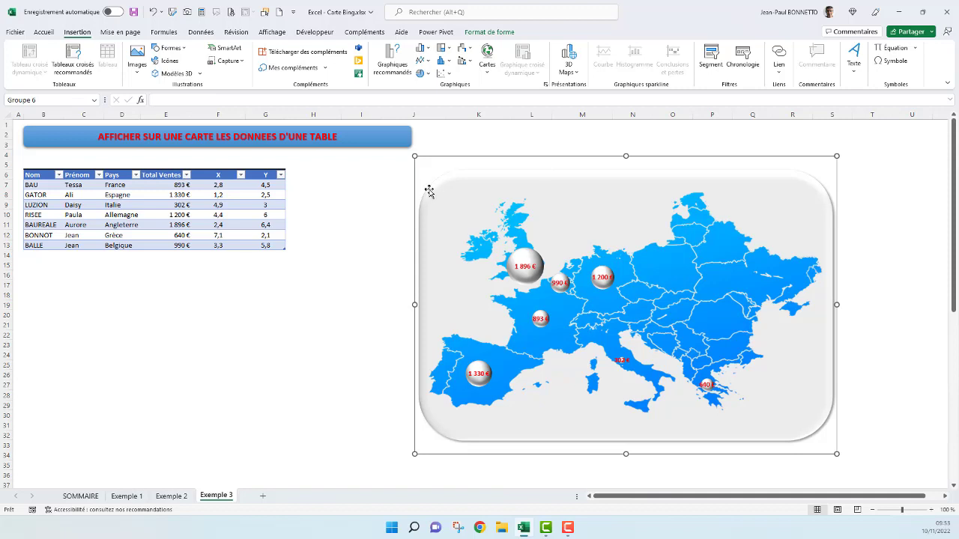
left_click_drag(494, 154, 486, 155)
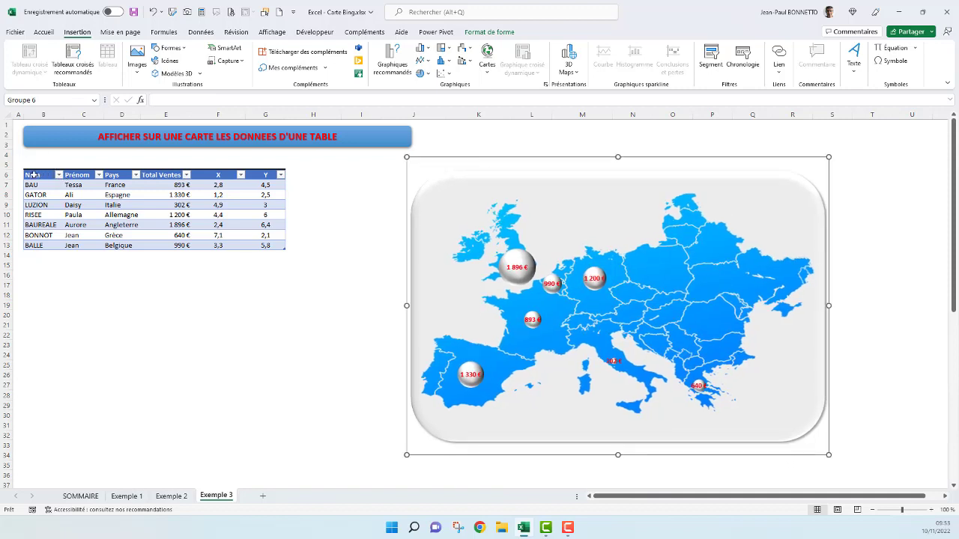
Step: Select the whole sales table including headers with Ctrl+A and copy it
left_click_drag(33, 175, 32, 235)
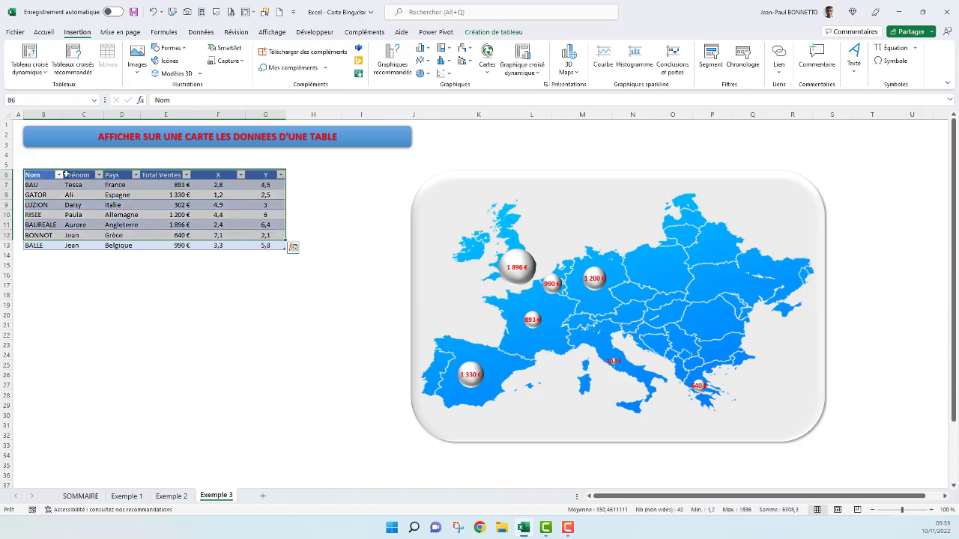
left_click(30, 173)
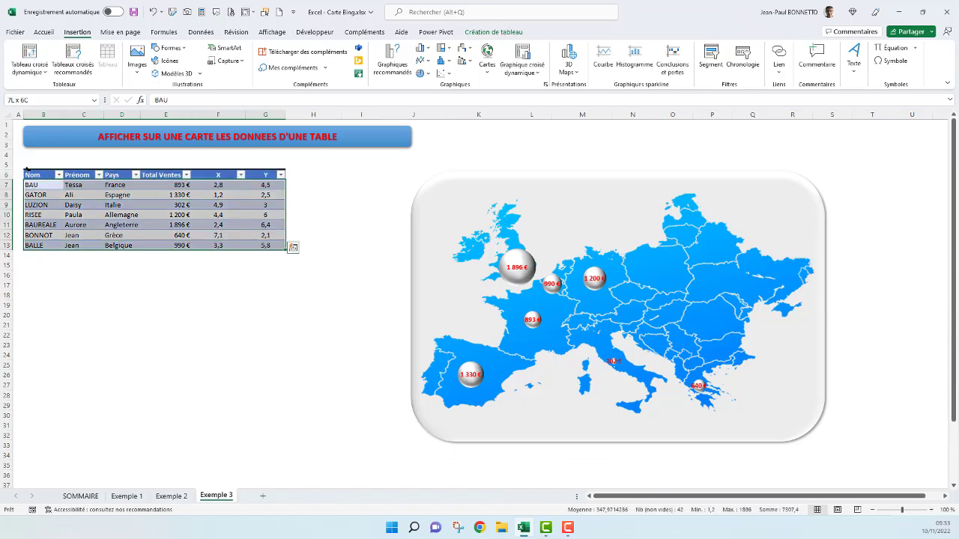
left_click(33, 175)
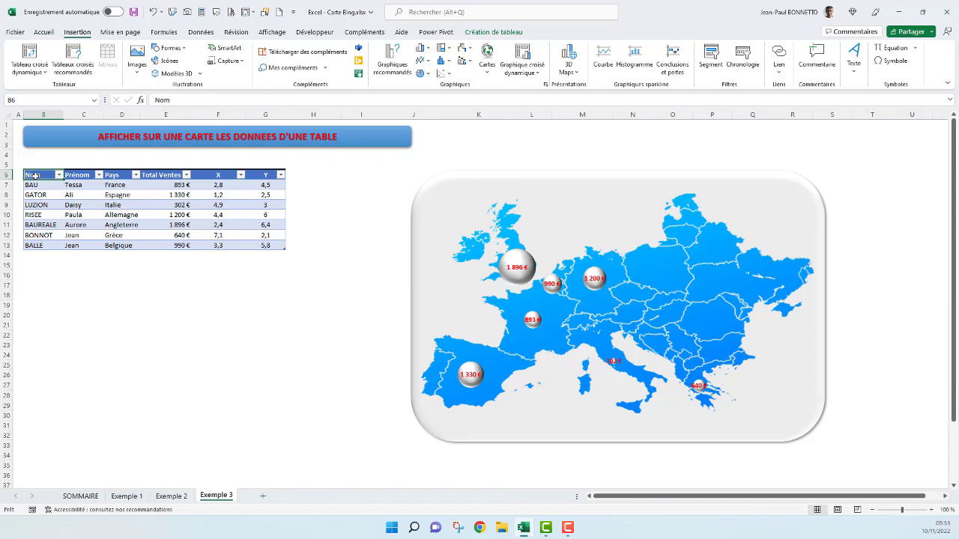
key("ctrl+a")
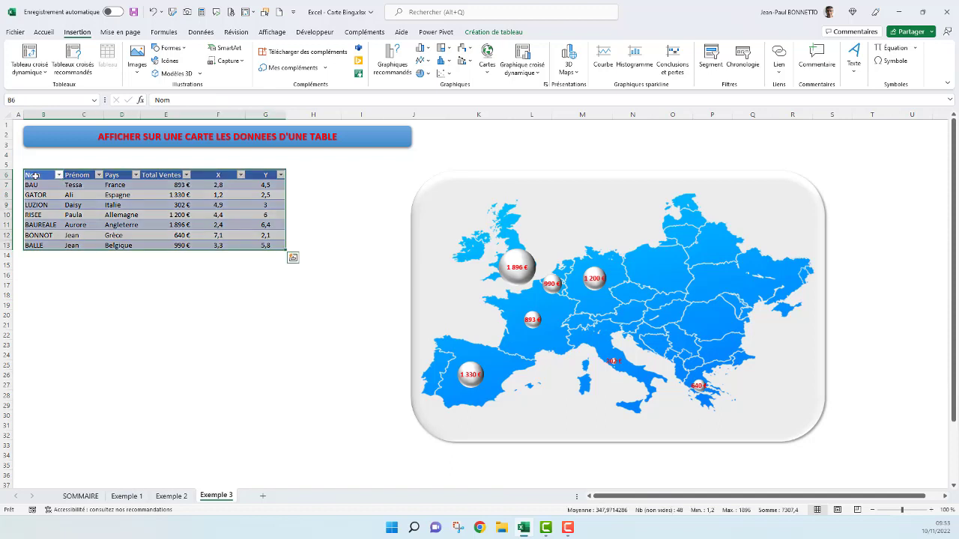
key("ctrl+c")
Step: Add a new sheet and paste the copied sales table at cell B4
left_click(263, 497)
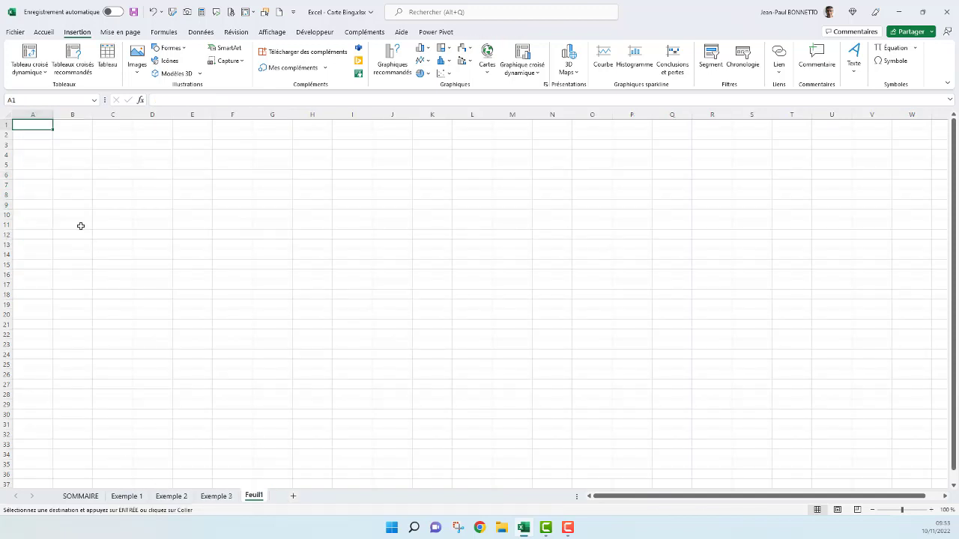
left_click(65, 155)
key("ctrl+v")
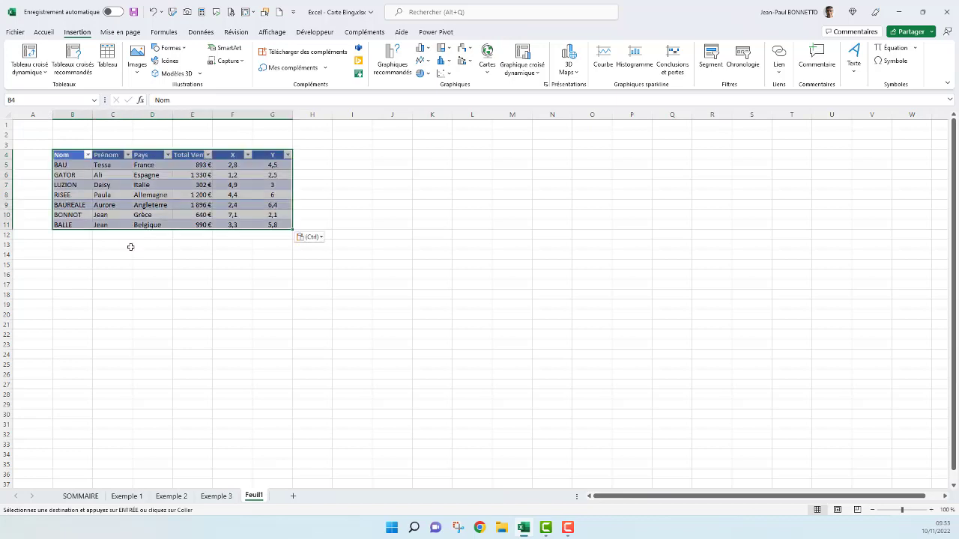
left_click(158, 258)
Step: Fill F5:F11 with the X series 1 to 7 using Incrémenter une série
left_click(240, 166)
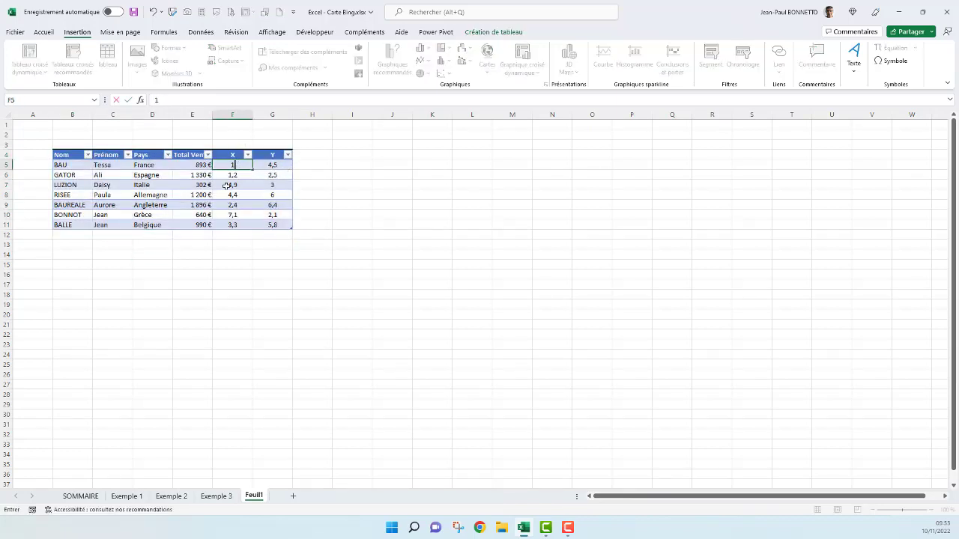
type("1")
left_click(255, 170)
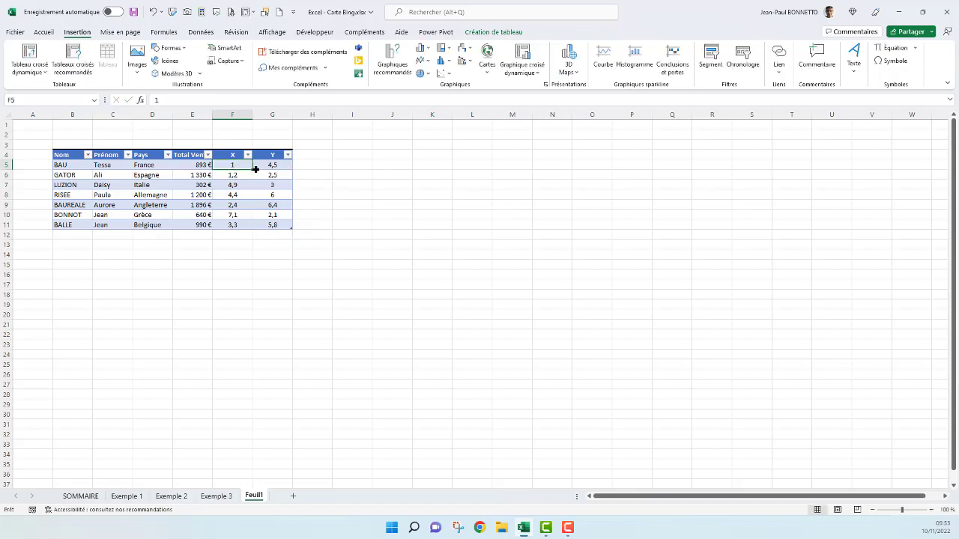
left_click_drag(255, 170, 255, 227)
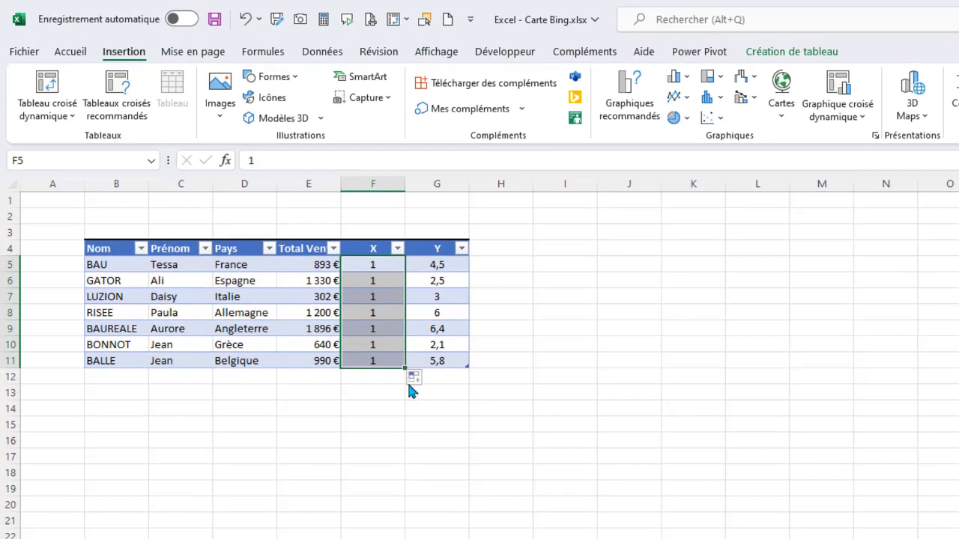
left_click(426, 379)
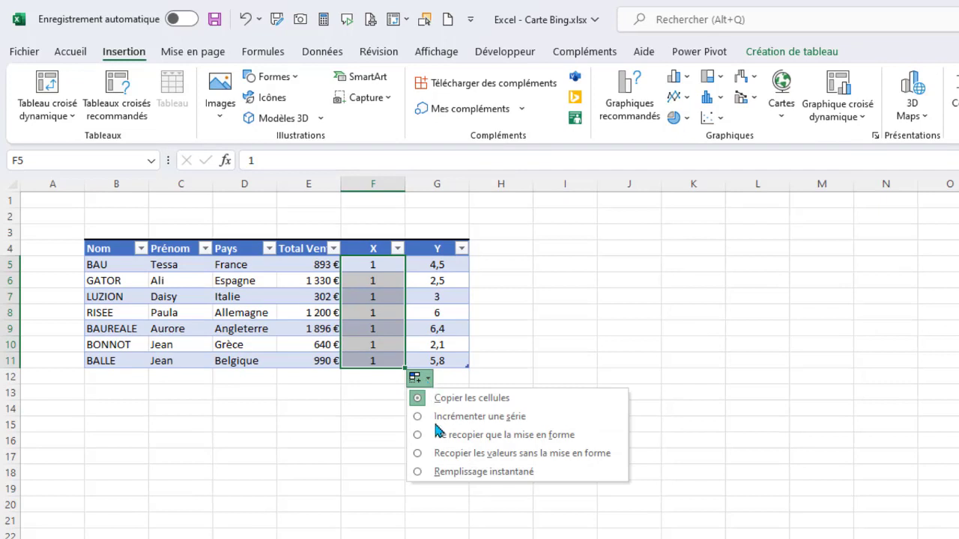
left_click(435, 453)
left_click(418, 379)
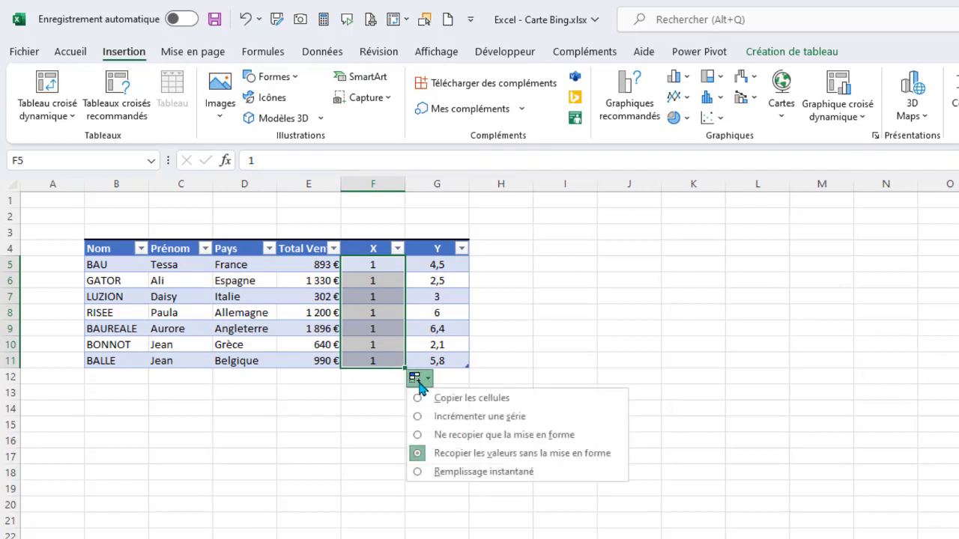
left_click(420, 416)
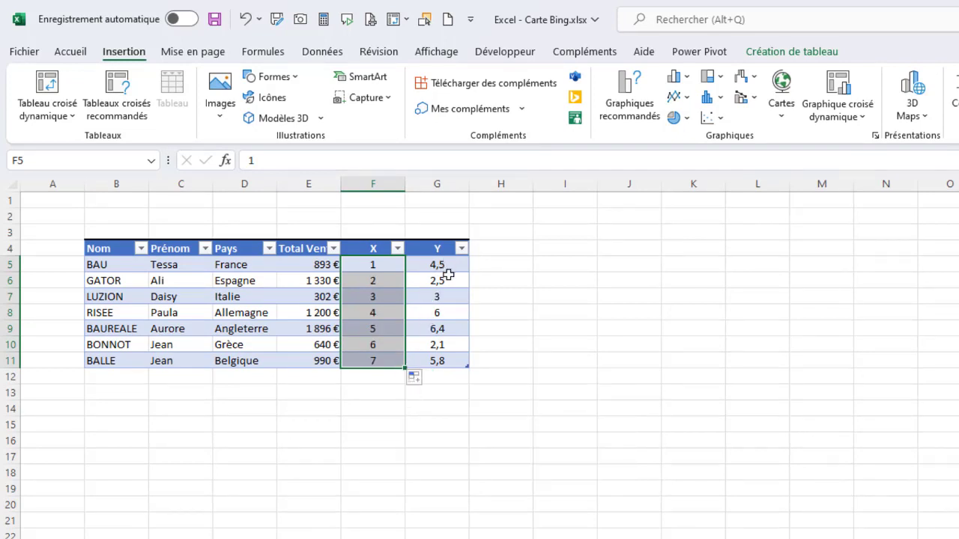
Step: Enter 7 and 6 in G5:G6 and fill down to G11 for Y values 7 to 1
left_click(443, 265)
type("7")
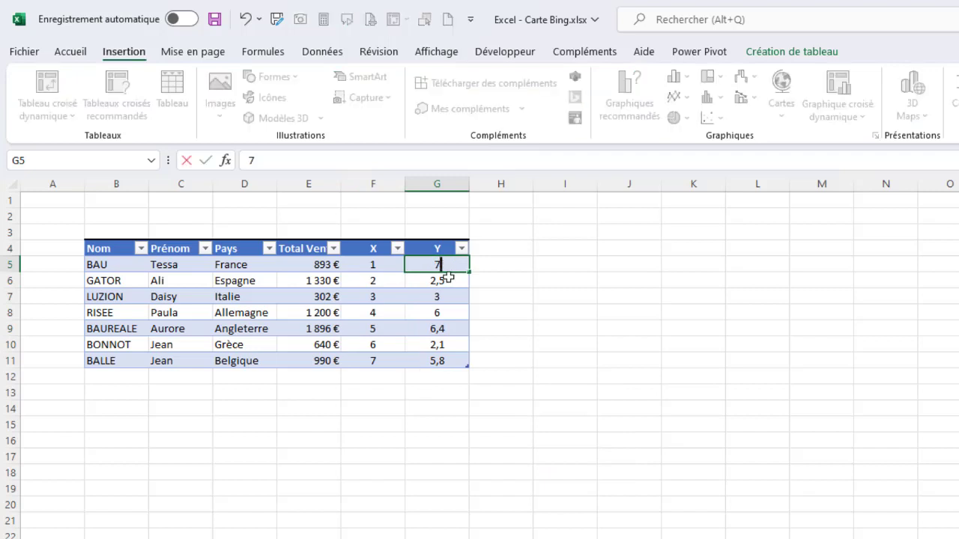
key("Return")
type("6")
left_click(507, 306)
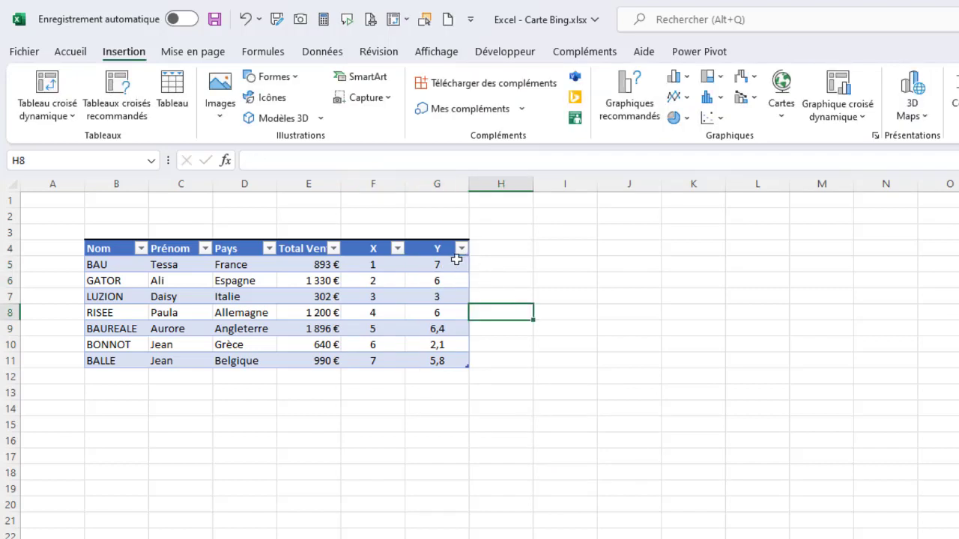
left_click_drag(439, 265, 439, 297)
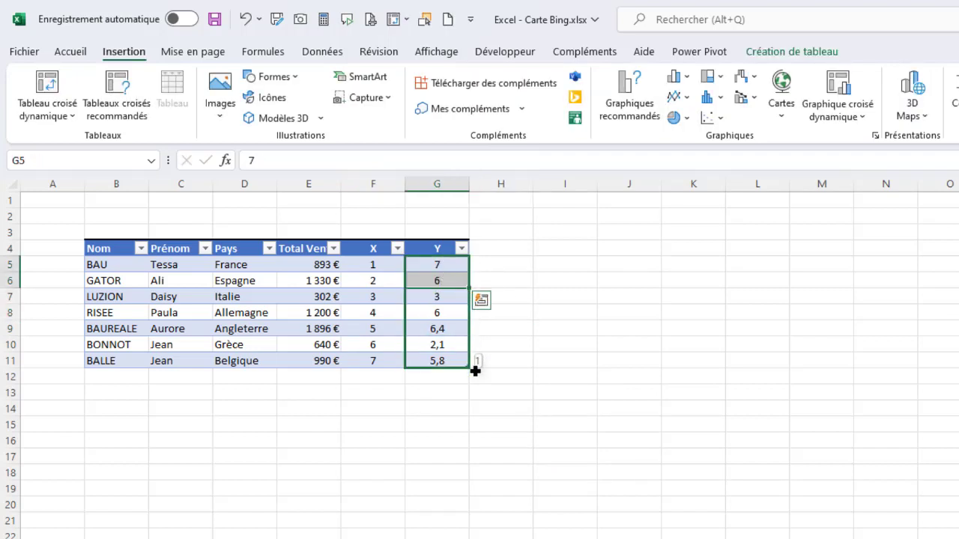
left_click_drag(474, 325, 474, 365)
left_click(621, 327)
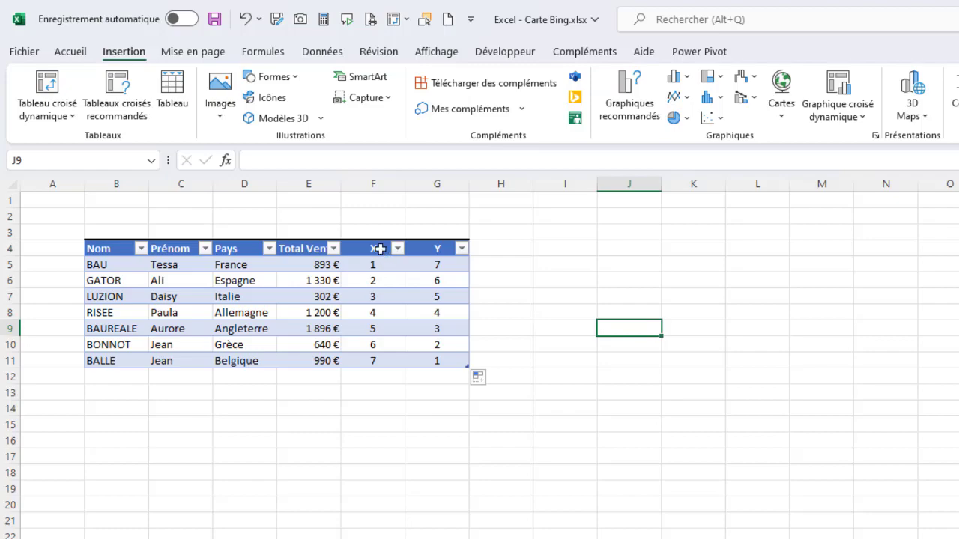
left_click(720, 117)
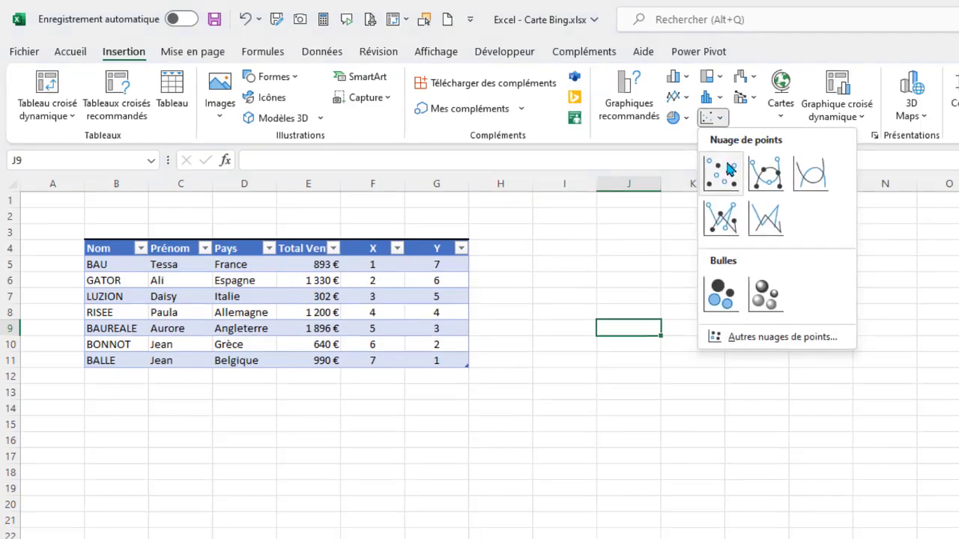
Step: Insert a plain scatter chart and set its series X values to F5:F11
left_click(721, 173)
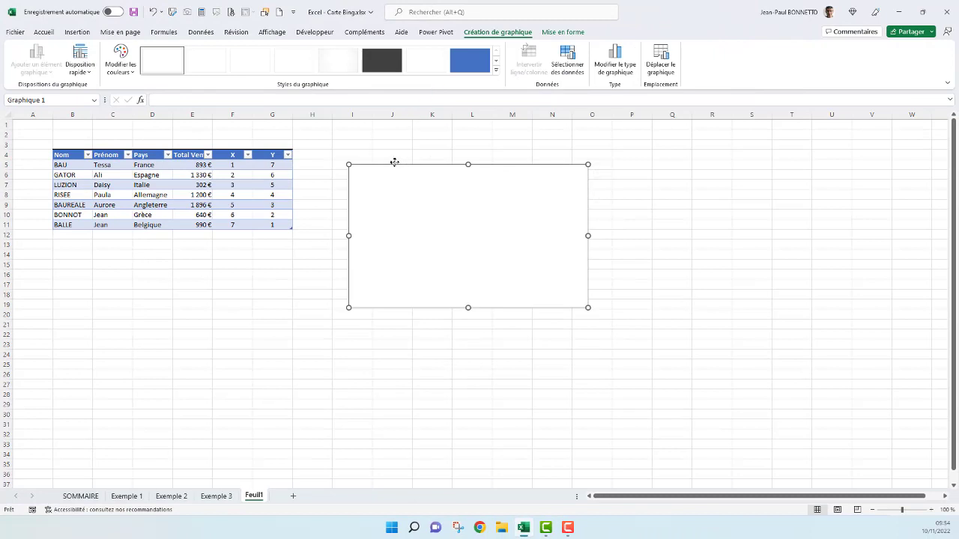
left_click_drag(401, 171, 384, 156)
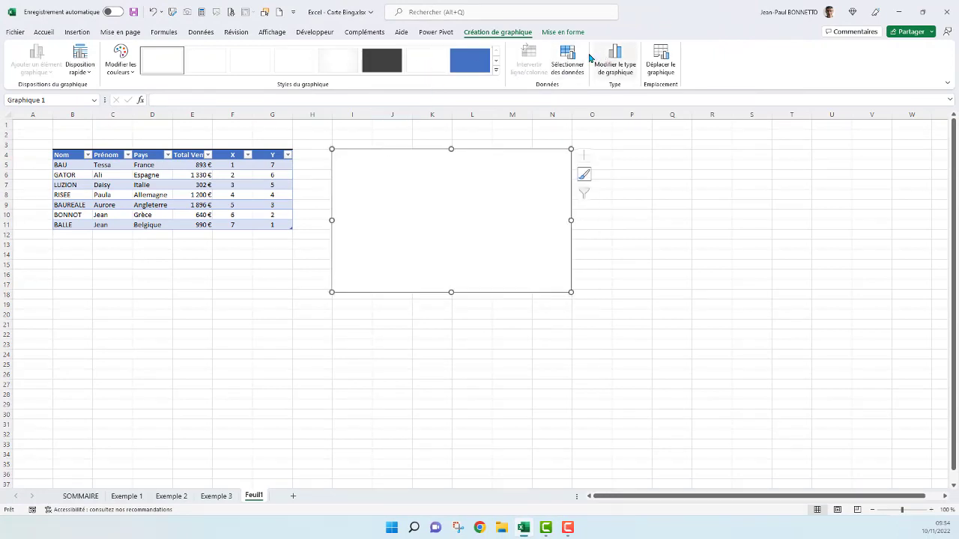
left_click(569, 60)
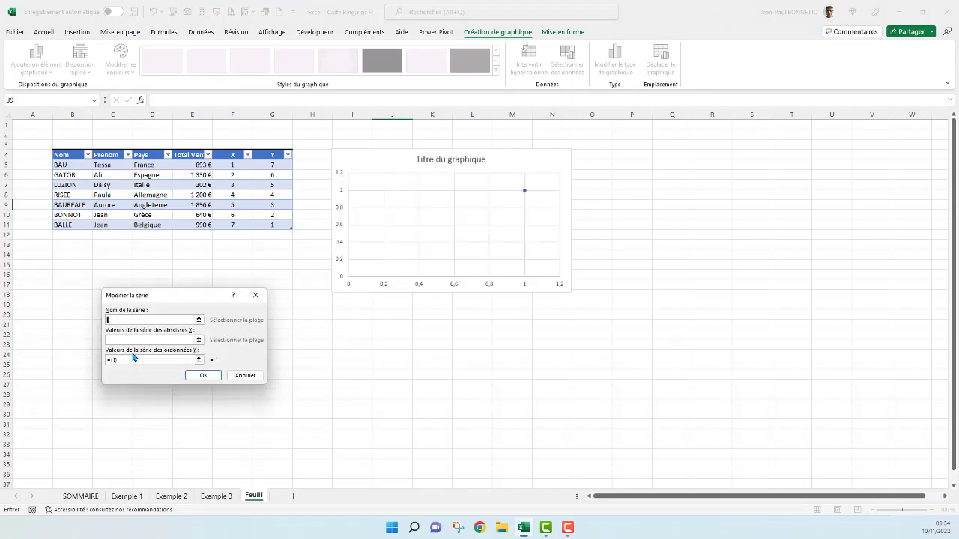
left_click(148, 340)
left_click_drag(232, 165, 234, 226)
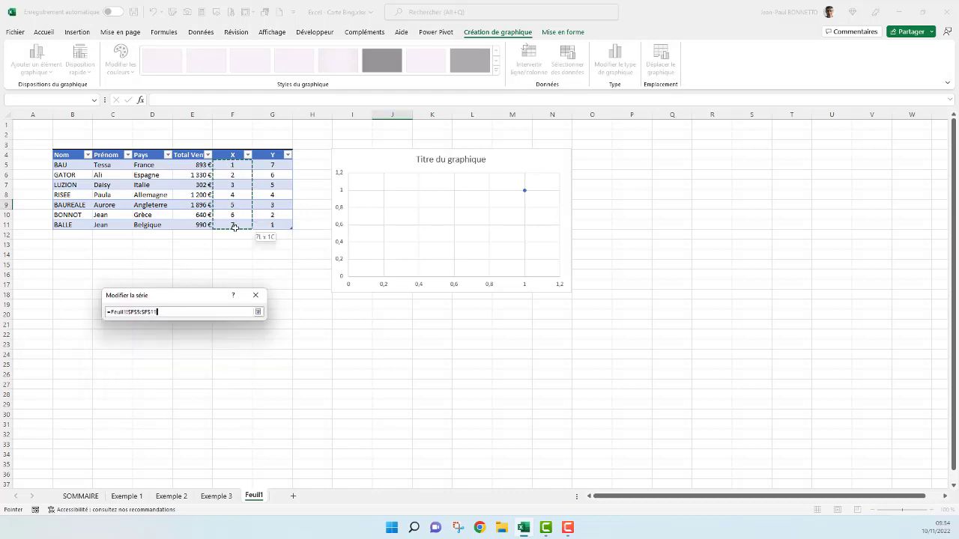
Step: Name the series from F4 and set Y values to G5:G11, fixing the formula error
left_click(144, 318)
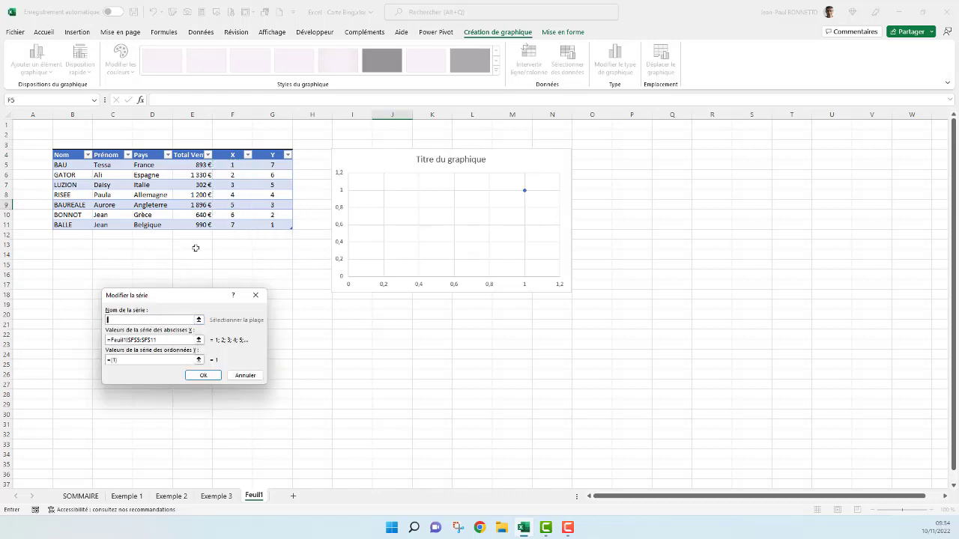
left_click(239, 154)
left_click_drag(149, 360, 71, 365)
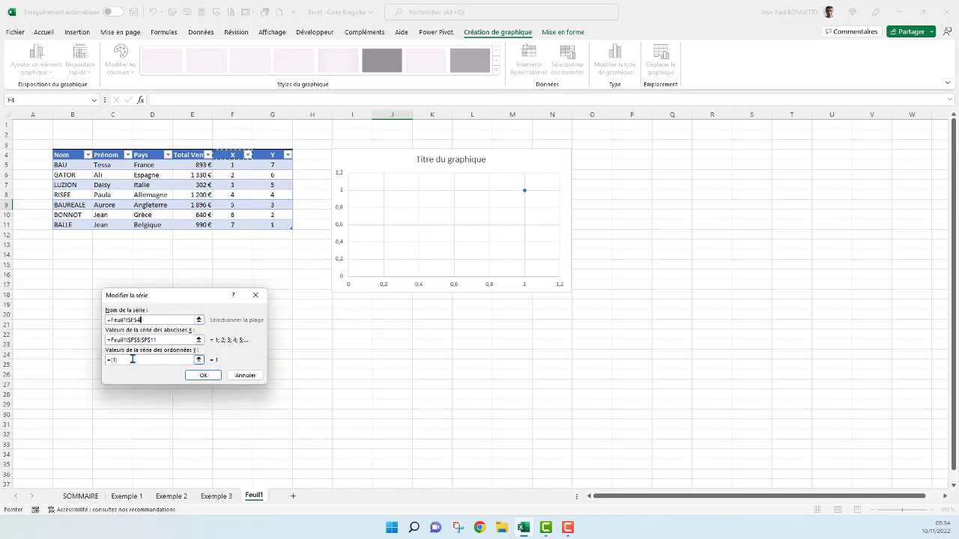
left_click_drag(275, 164, 273, 225)
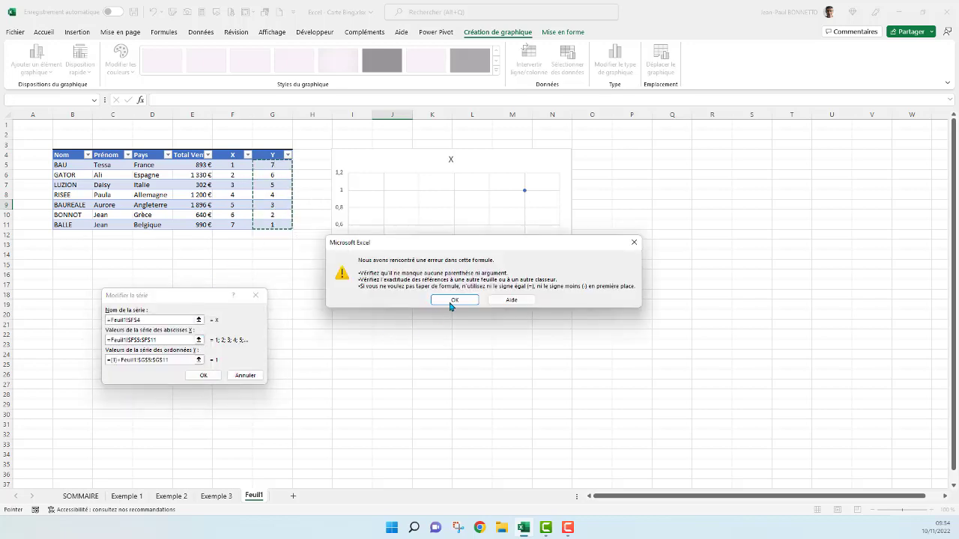
left_click(452, 300)
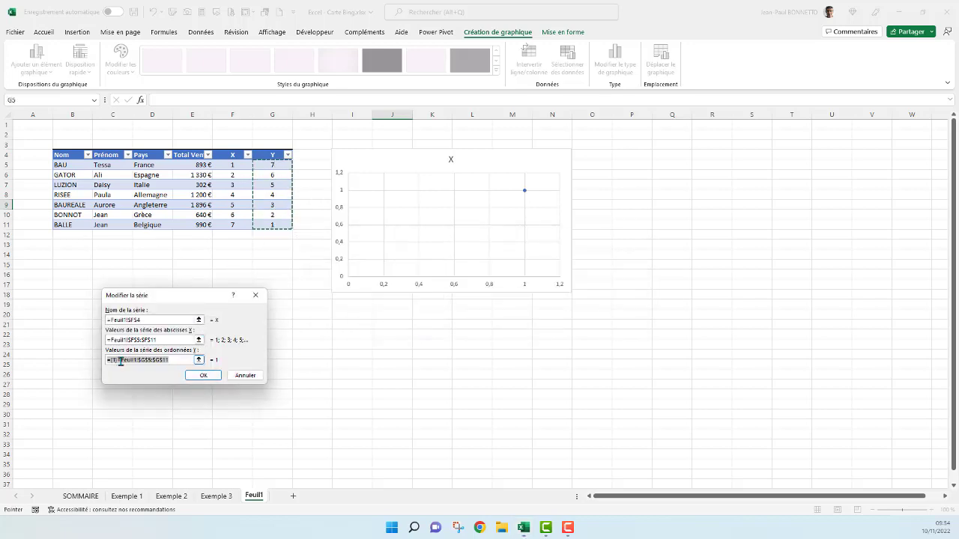
left_click_drag(120, 361, 82, 362)
key("BackSpace")
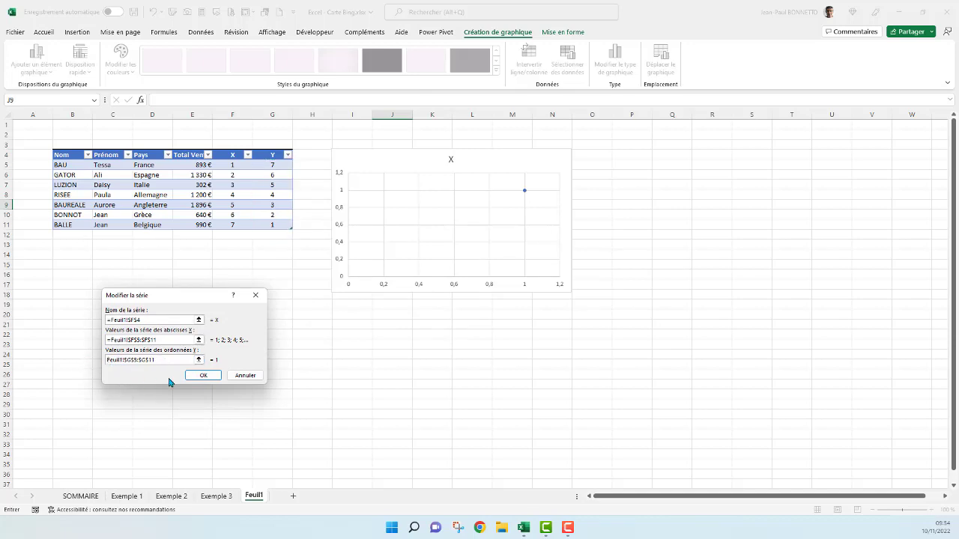
left_click(203, 375)
left_click(276, 405)
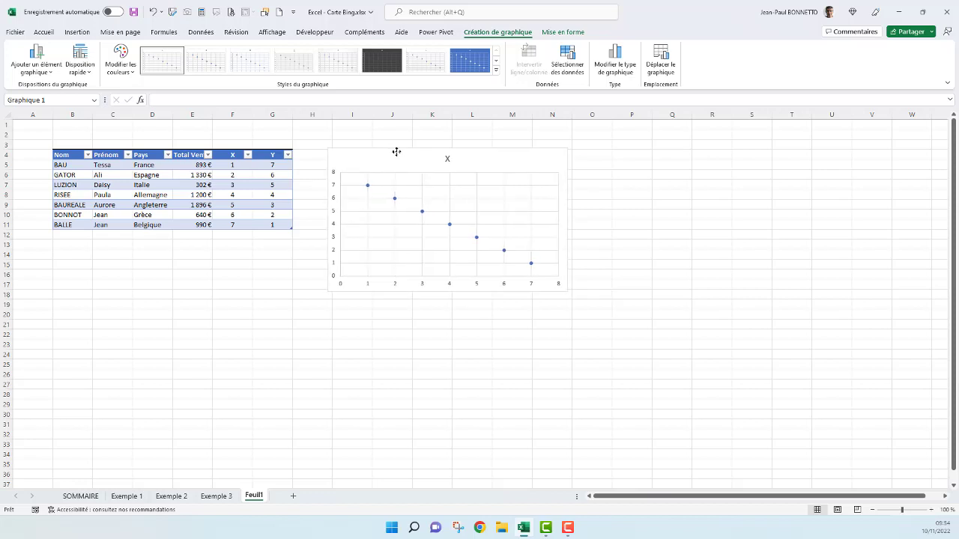
Step: Enlarge the scatter chart, move it up, and stretch it wider
left_click_drag(571, 292, 734, 407)
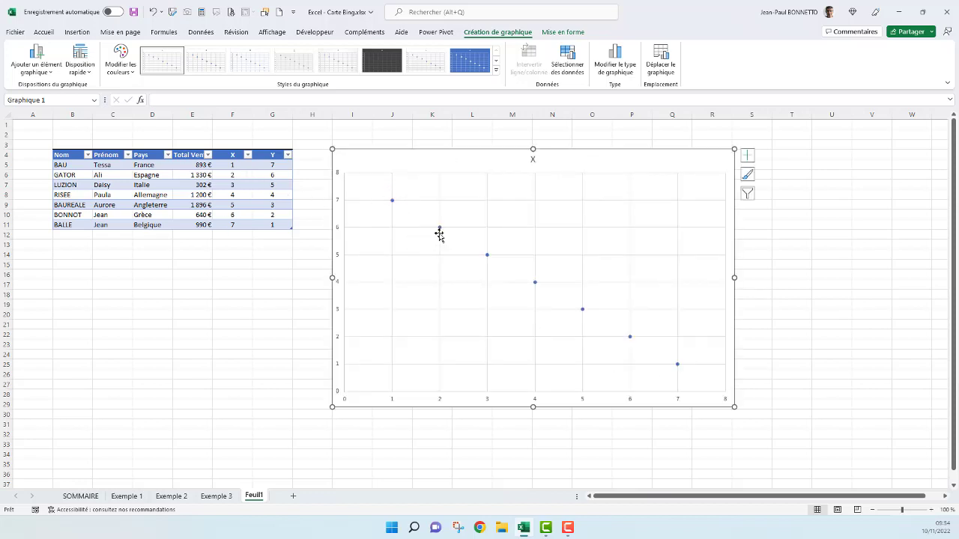
left_click_drag(577, 149, 578, 129)
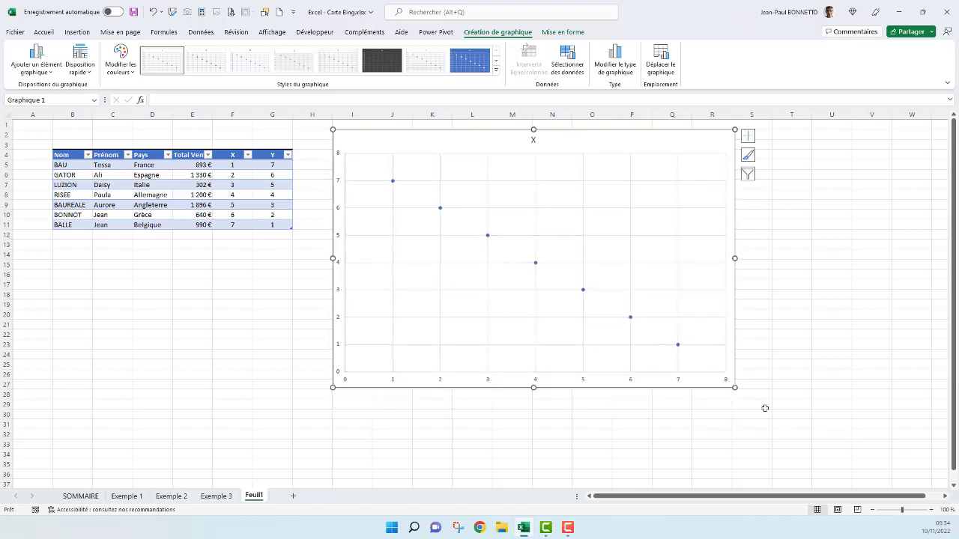
left_click_drag(734, 386, 810, 408)
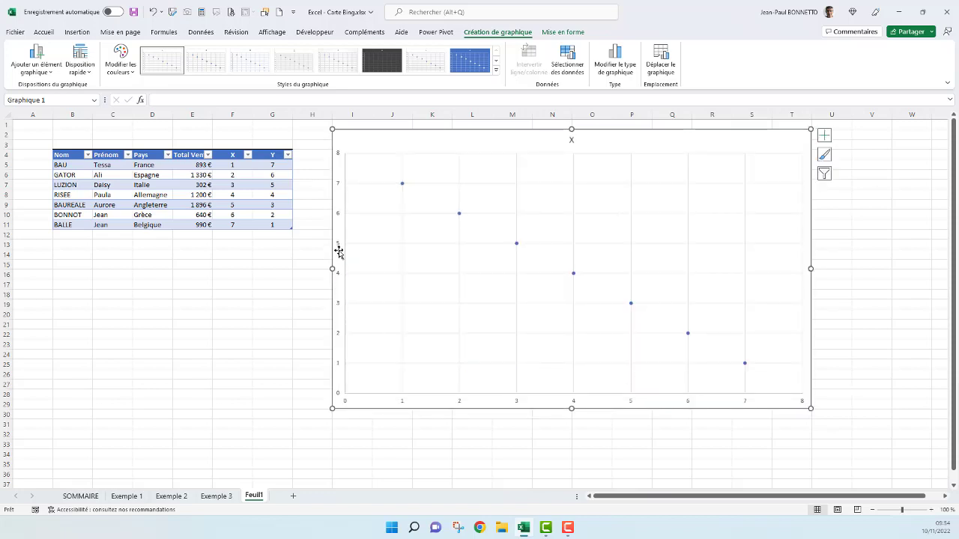
Step: Set the vertical axis bounds to minimum 0 and maximum 10
left_click(337, 217)
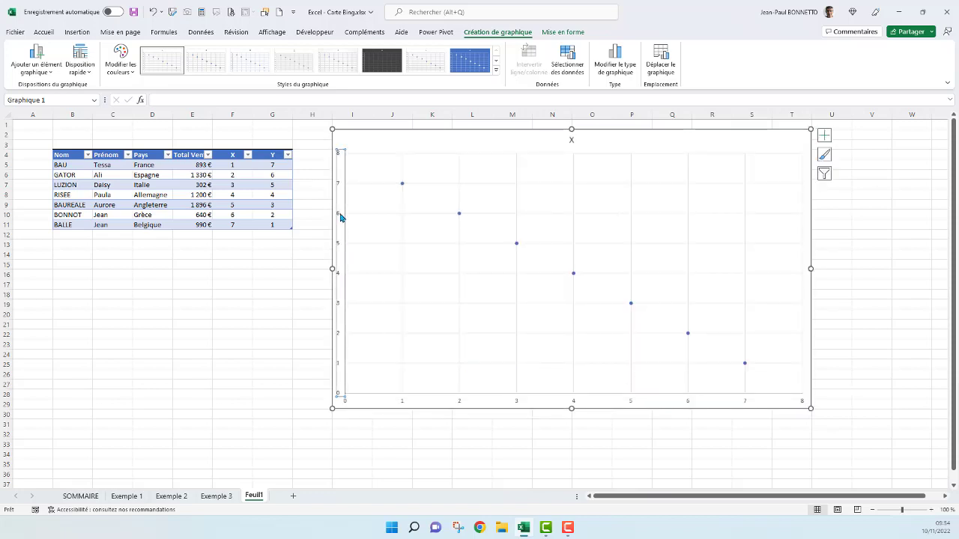
right_click(341, 217)
left_click(470, 344)
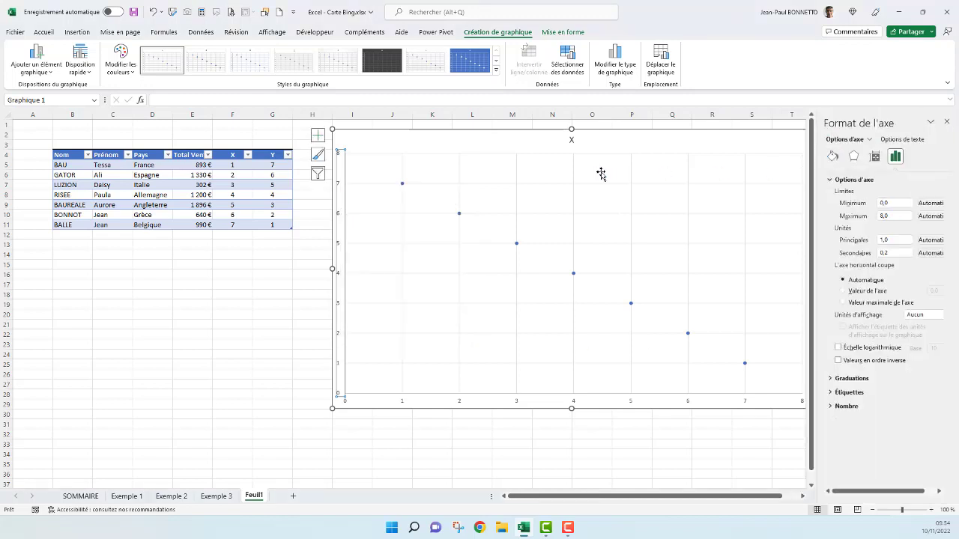
double_click(884, 202)
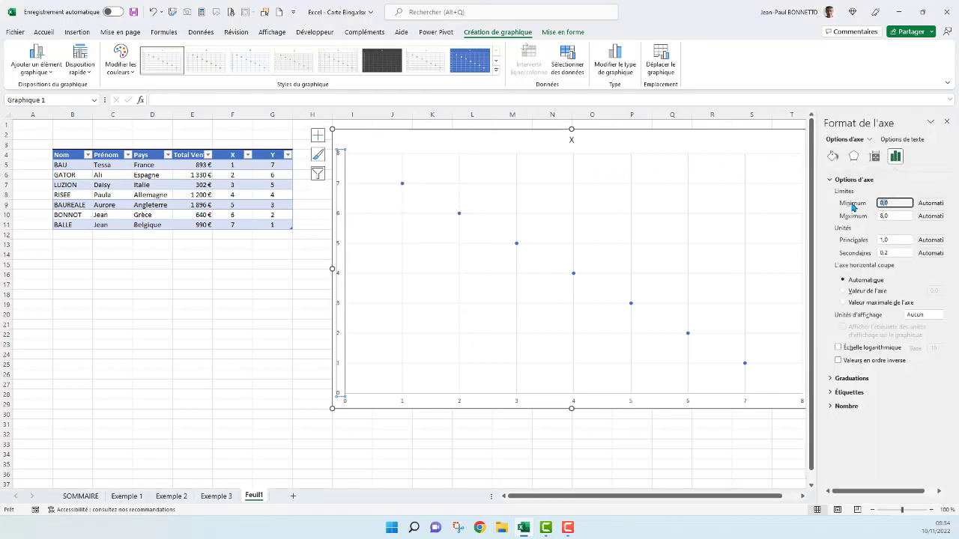
key("Tab")
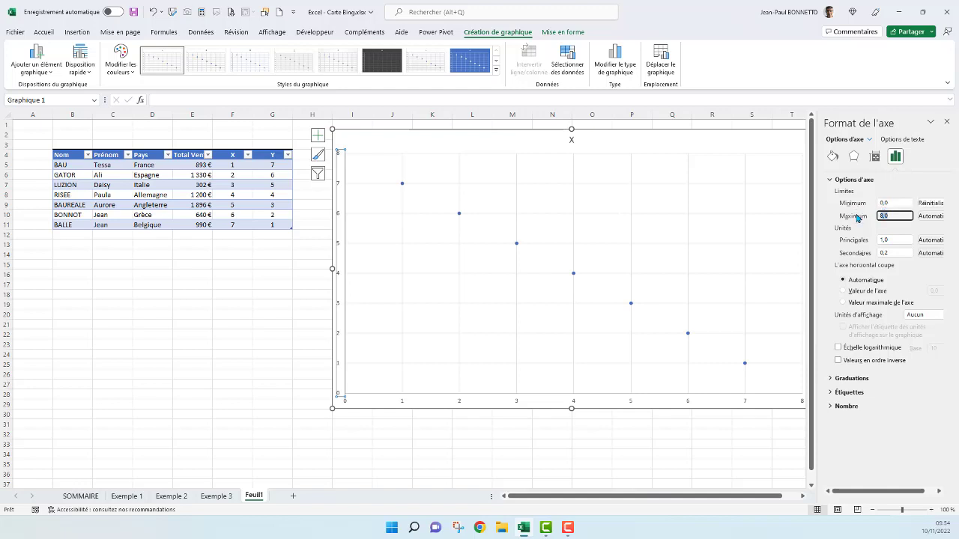
type("10")
left_click(588, 450)
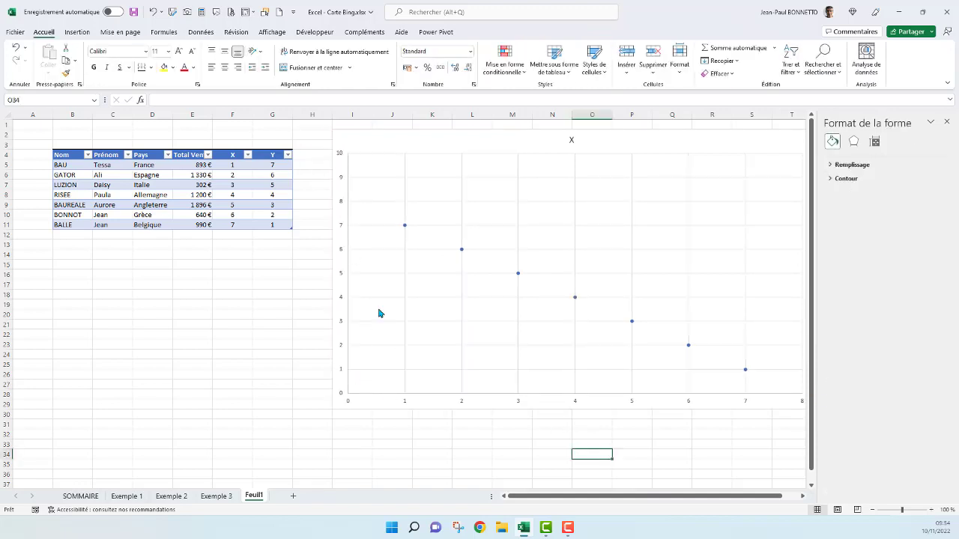
left_click(521, 401)
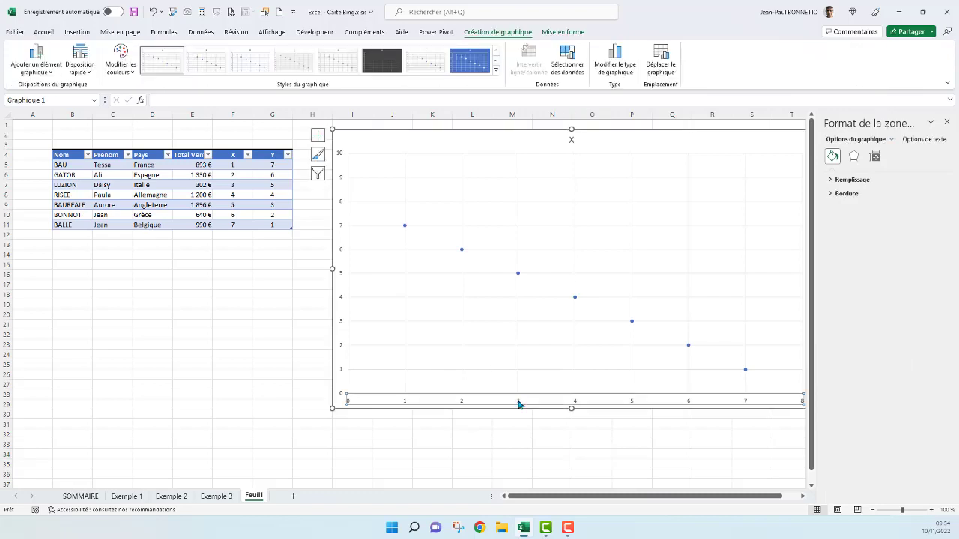
Step: Set the horizontal axis bounds to minimum 0 and maximum 10
right_click(519, 404)
left_click(558, 390)
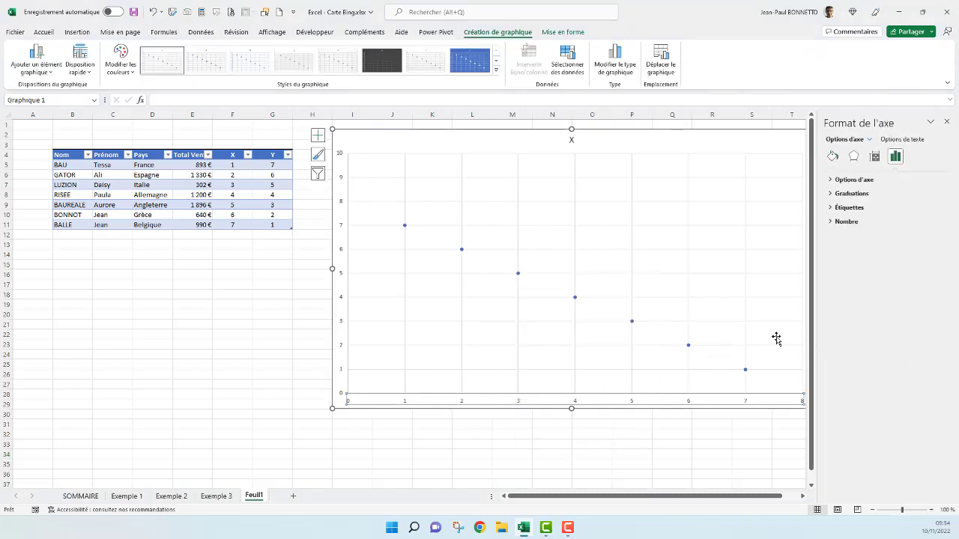
left_click(890, 203)
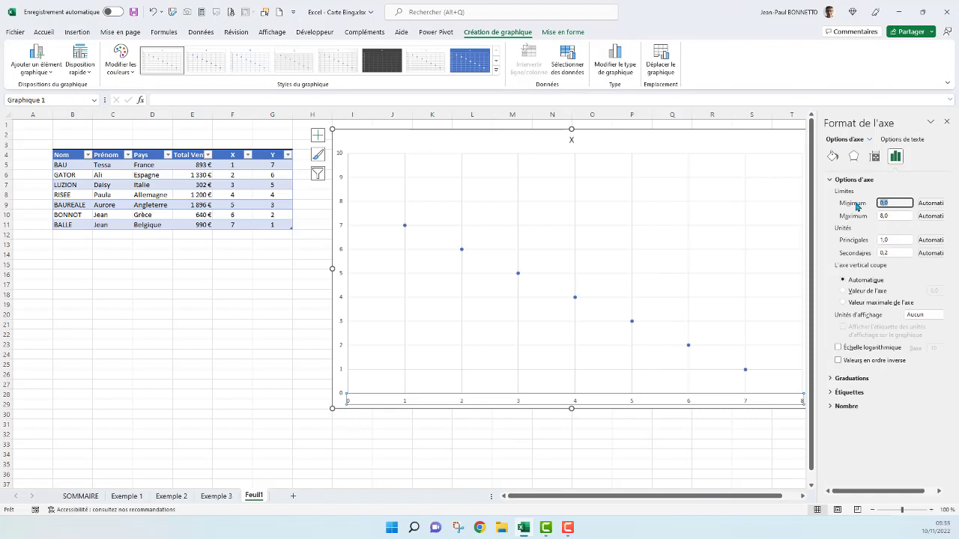
type("0")
left_click(894, 217)
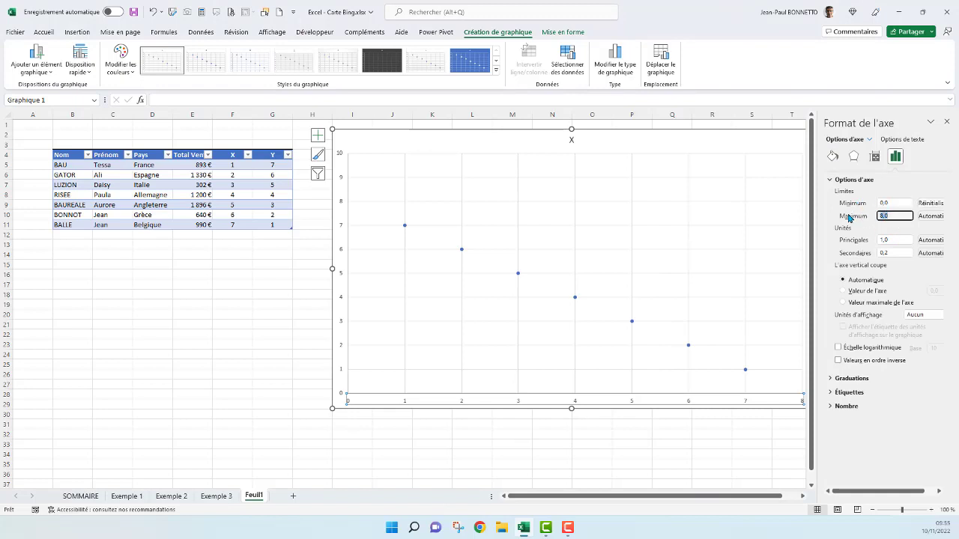
type("10")
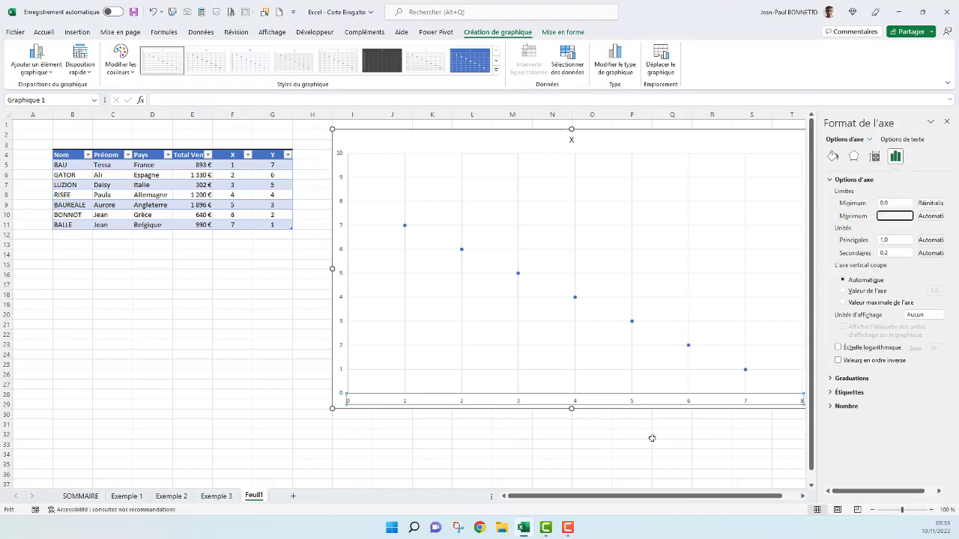
left_click(653, 437)
Step: Close the axis settings and enlarge the scatter chart further
left_click(946, 122)
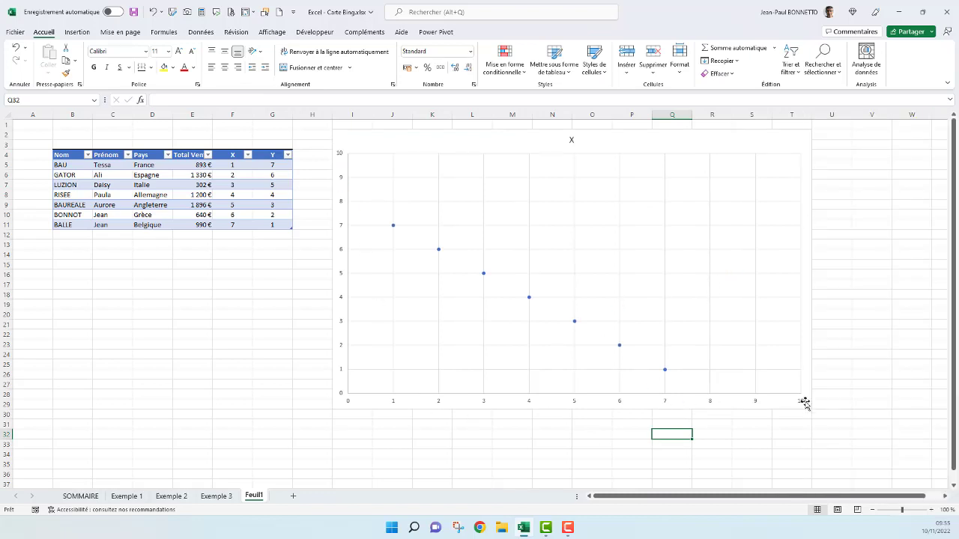
mouse_move(809, 408)
left_mouse_down()
mouse_move(820, 428)
mouse_move(851, 438)
left_mouse_up()
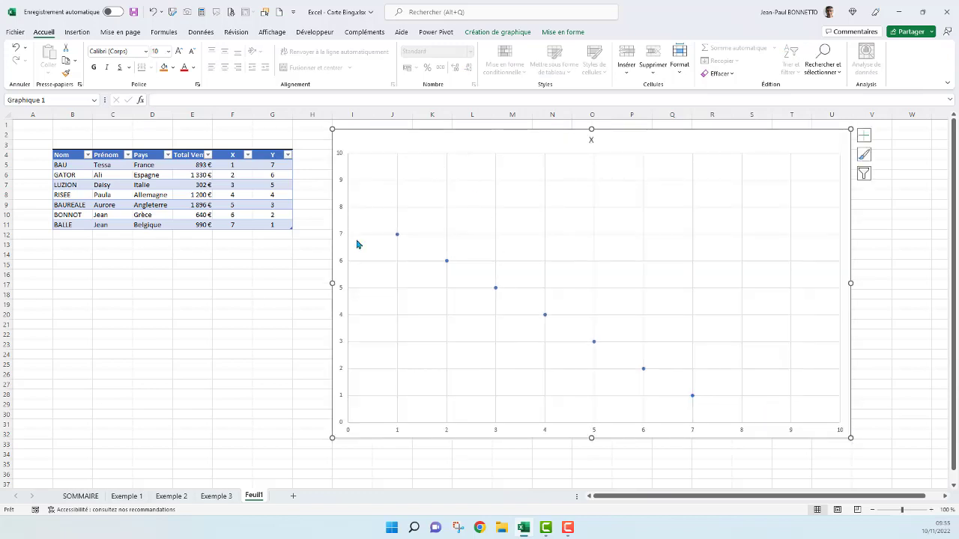
left_click(211, 289)
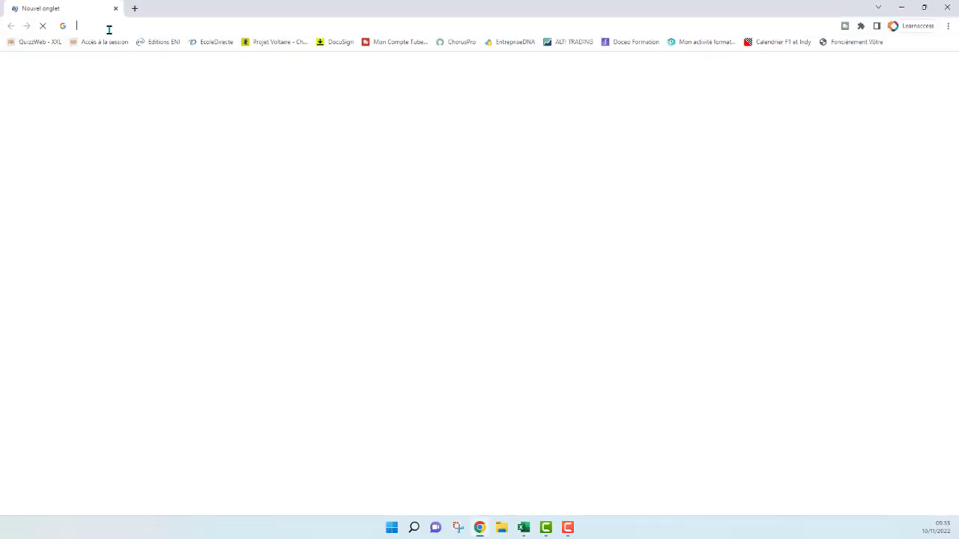
Step: Search Google Images for 'carte europe'
left_click(109, 29)
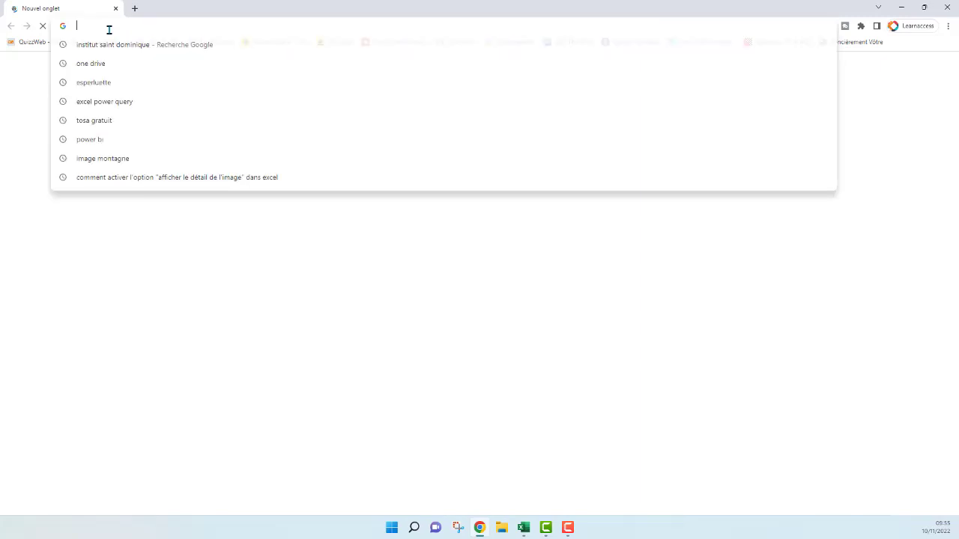
type("carte europe")
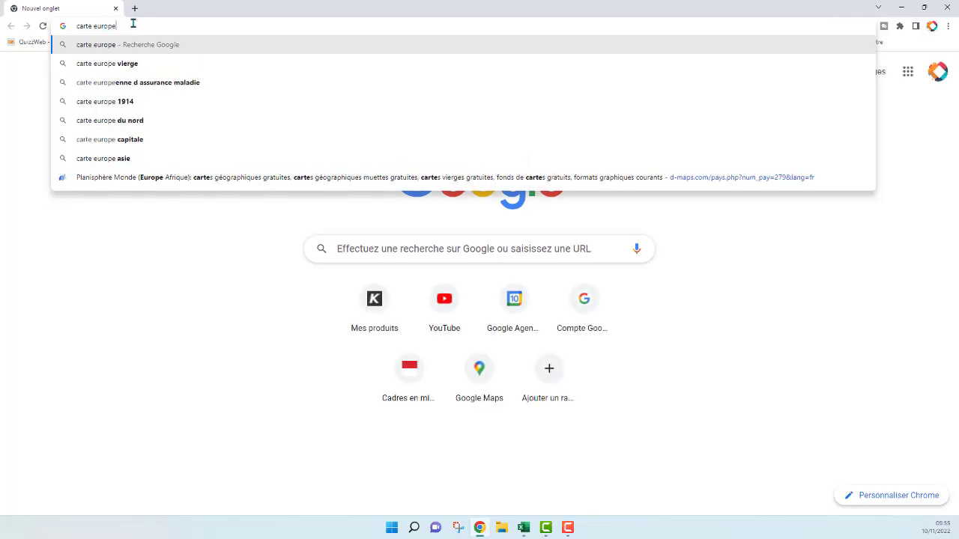
key("Return")
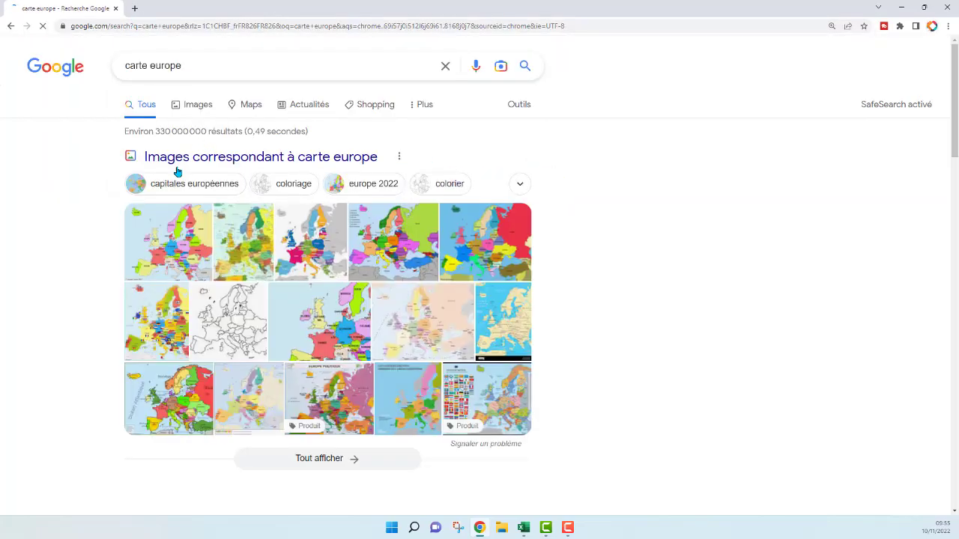
left_click(203, 109)
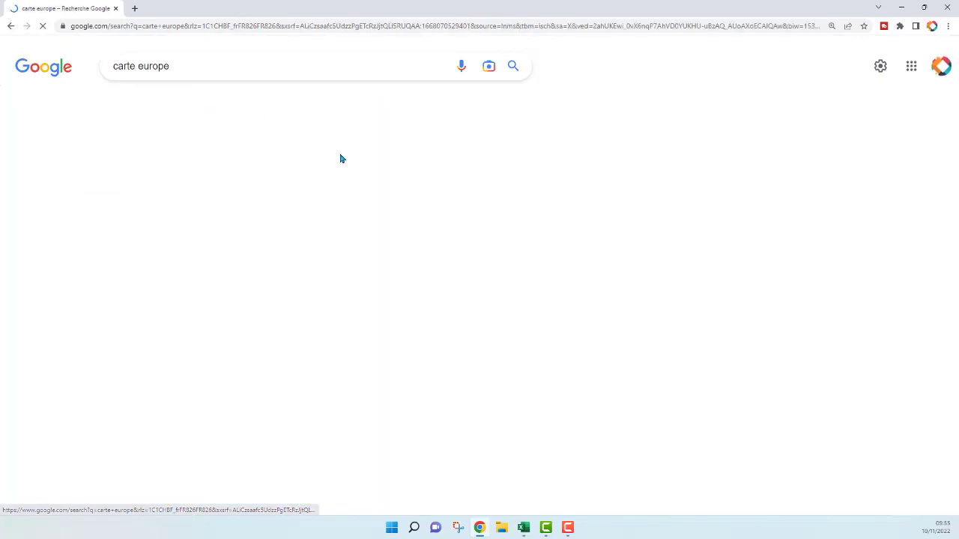
Step: Find the plain blue Europe map result and open its Getty Images page
scroll(196, 268, "down", 2)
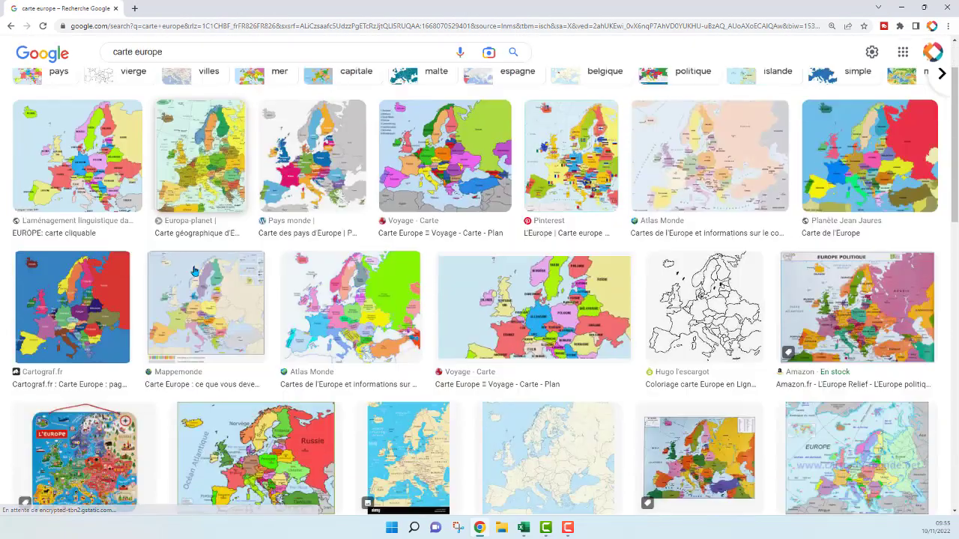
scroll(193, 272, "down", 3)
scroll(194, 271, "down", 4)
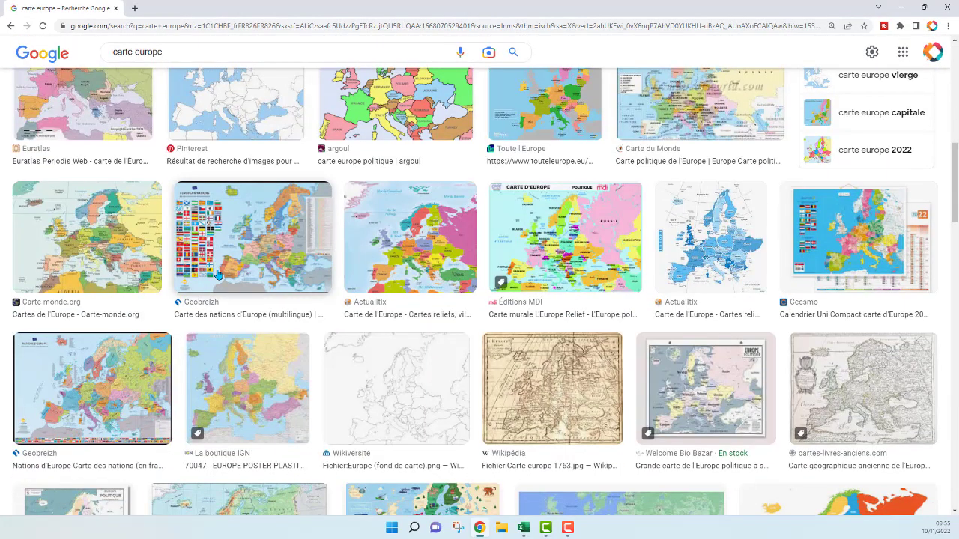
scroll(216, 274, "down", 5)
scroll(449, 322, "down", 4)
scroll(443, 318, "down", 2)
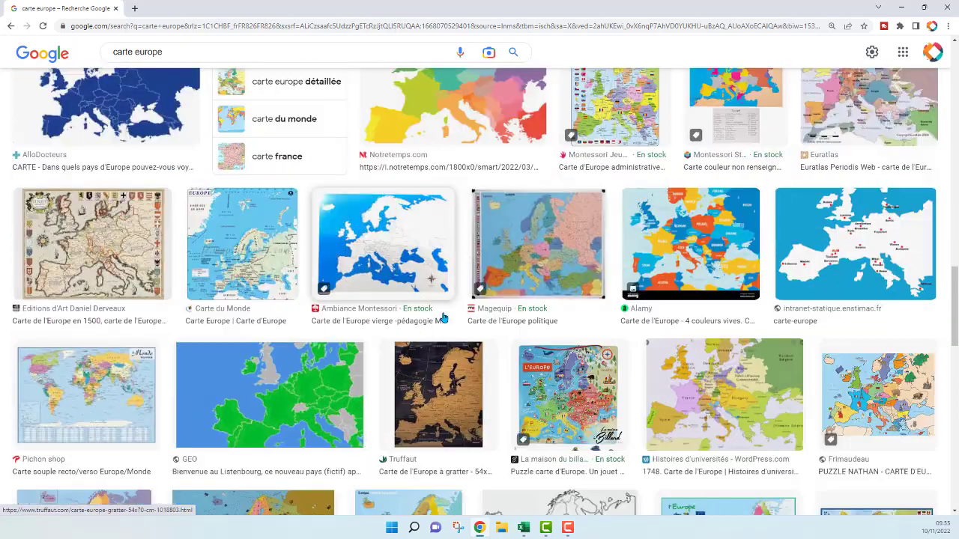
scroll(442, 318, "down", 2)
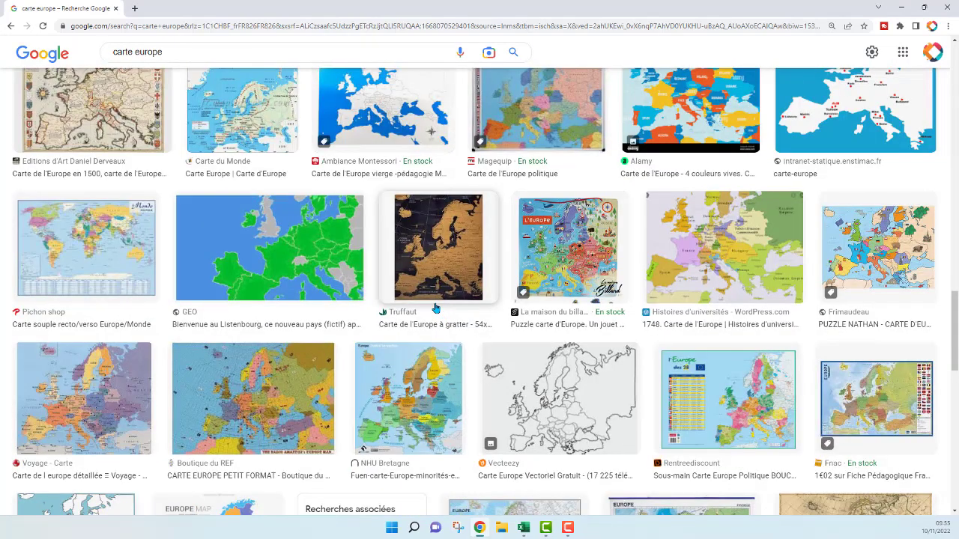
scroll(432, 306, "down", 4)
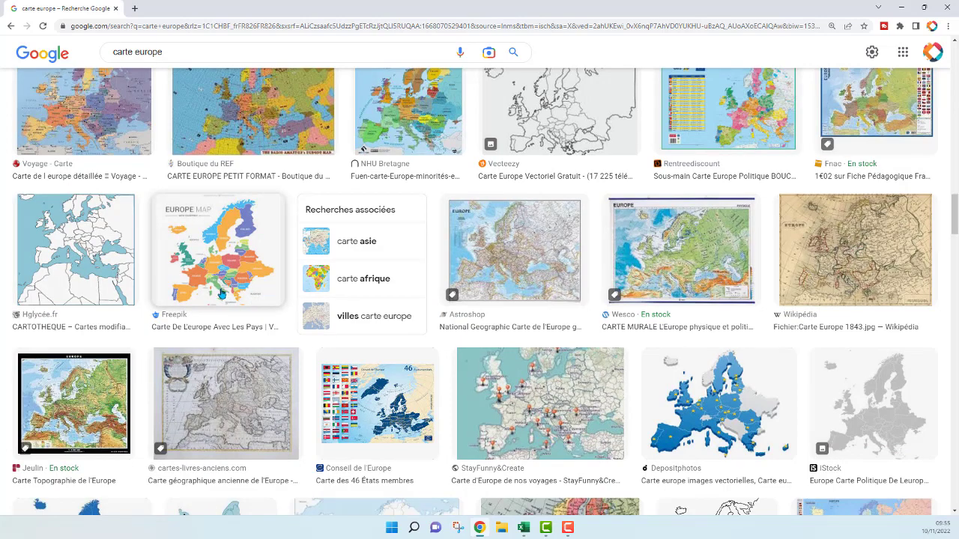
scroll(433, 274, "down", 4)
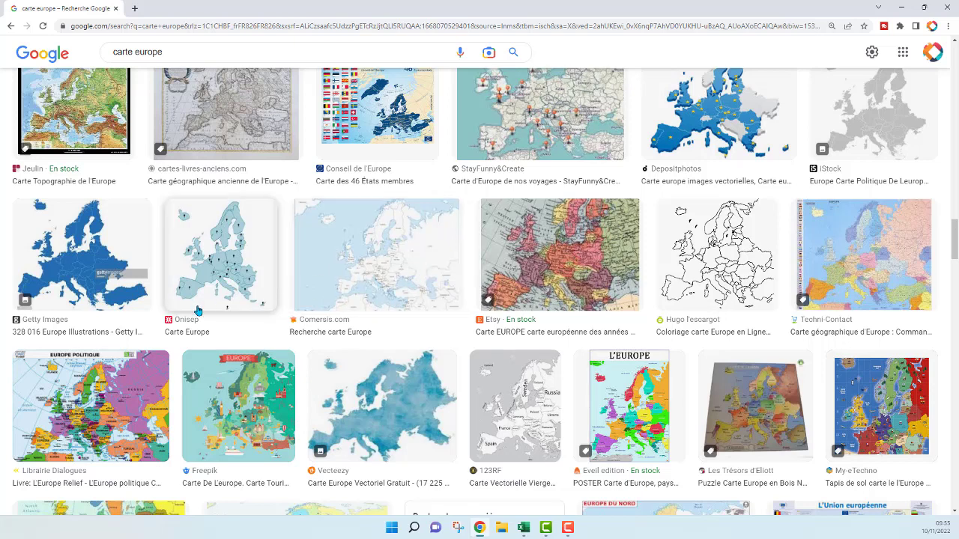
left_click(75, 256)
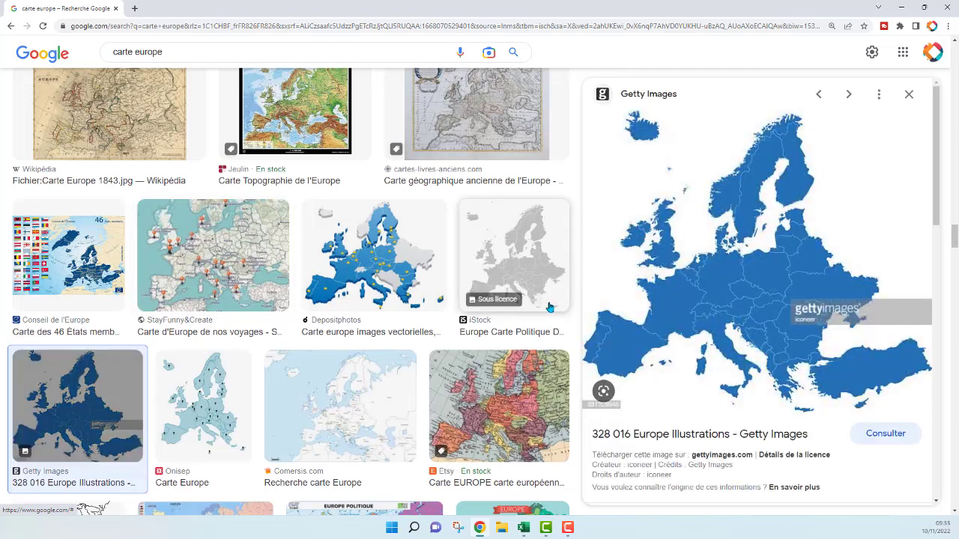
left_click(833, 321)
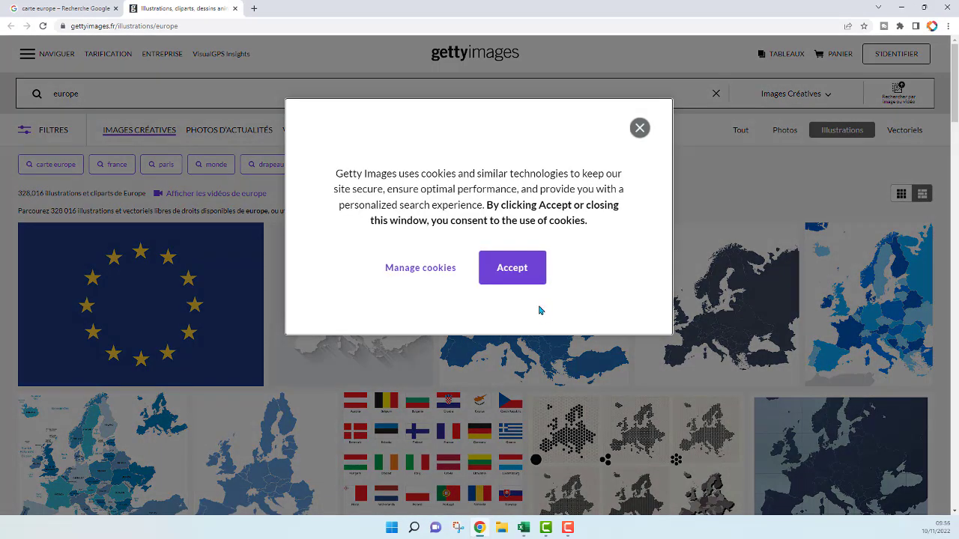
Step: Accept the cookie notice, copy the plain blue Europe map image, and return to Excel at C19
left_click(512, 267)
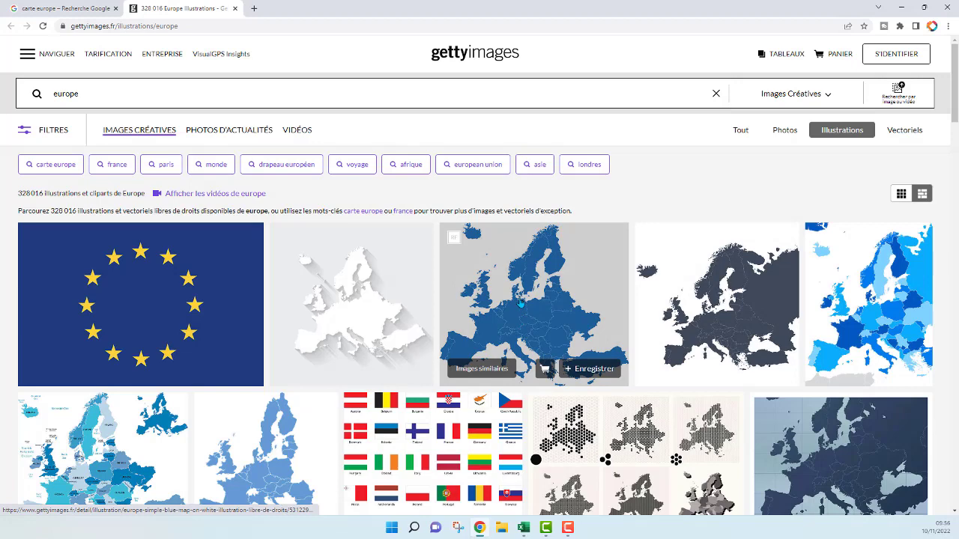
right_click(521, 302)
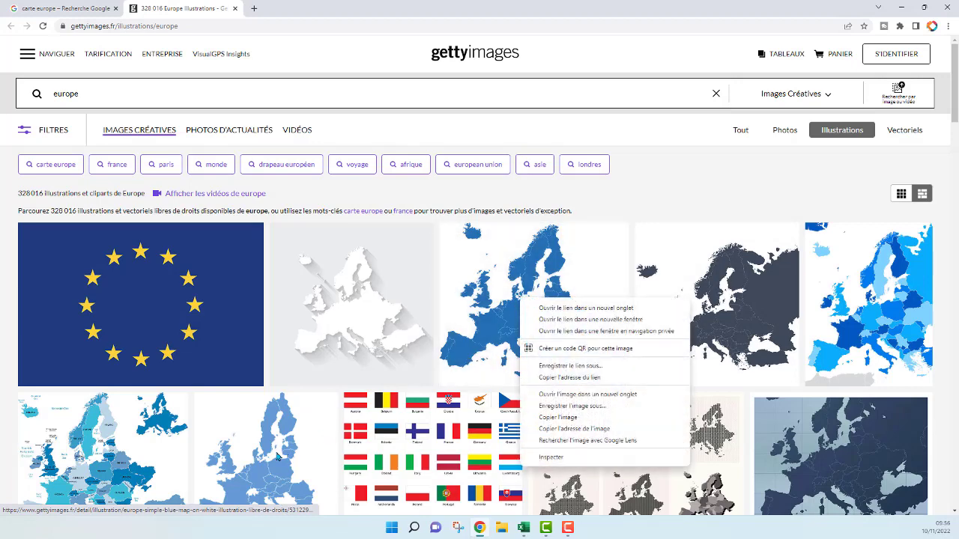
right_click(252, 461)
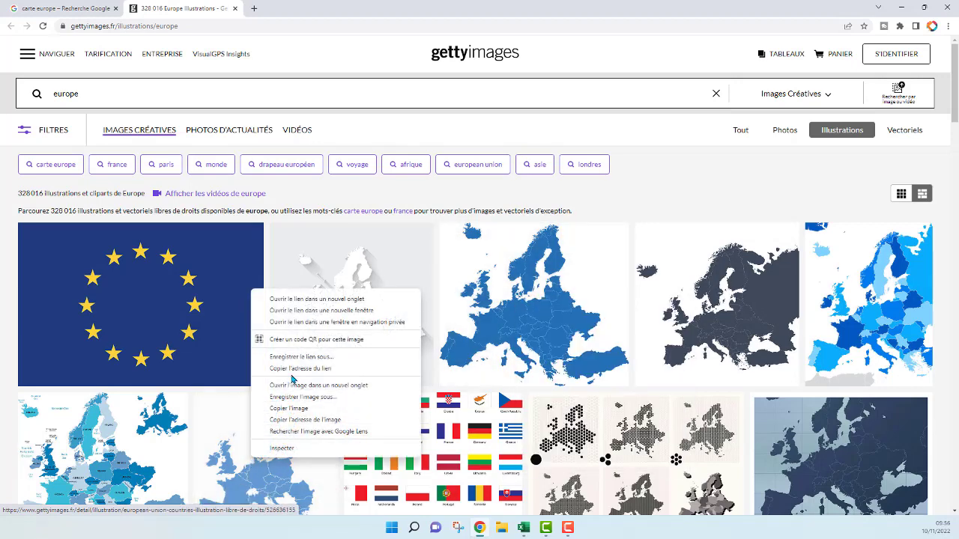
left_click(286, 408)
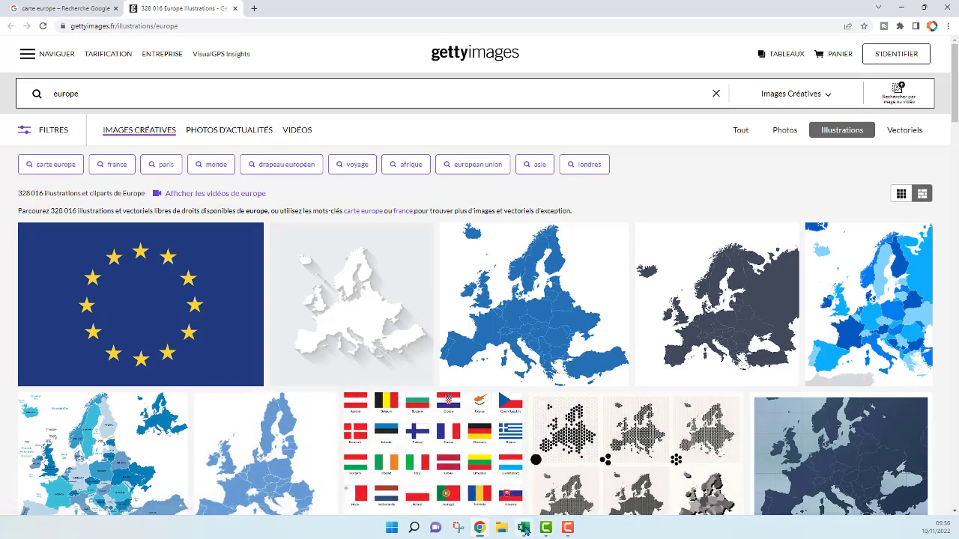
key("alt+Tab")
left_click(95, 305)
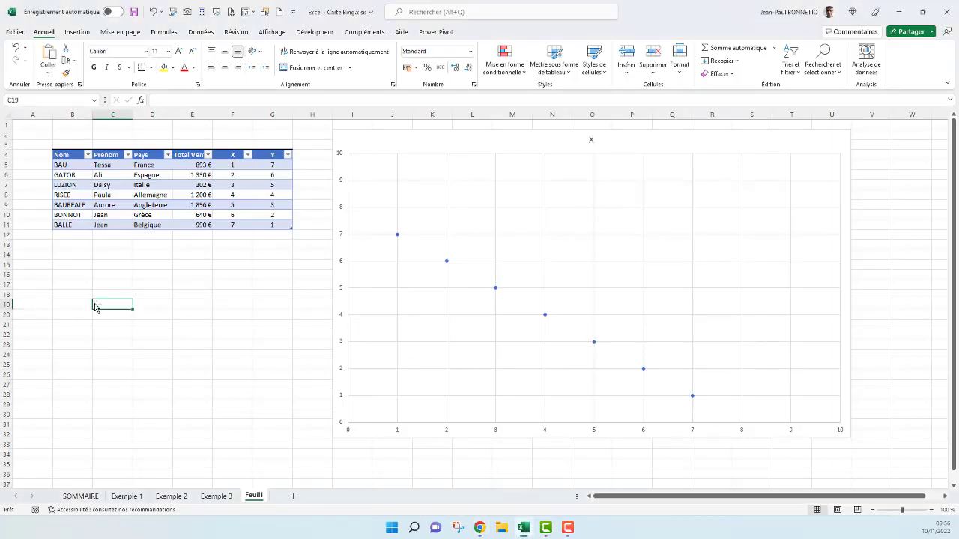
Step: Paste the blue Europe map, widen it, place it by the table, and shift the chart right
key("ctrl+v")
mouse_move(182, 306)
left_mouse_down()
mouse_move(200, 192)
mouse_move(184, 175)
left_mouse_up()
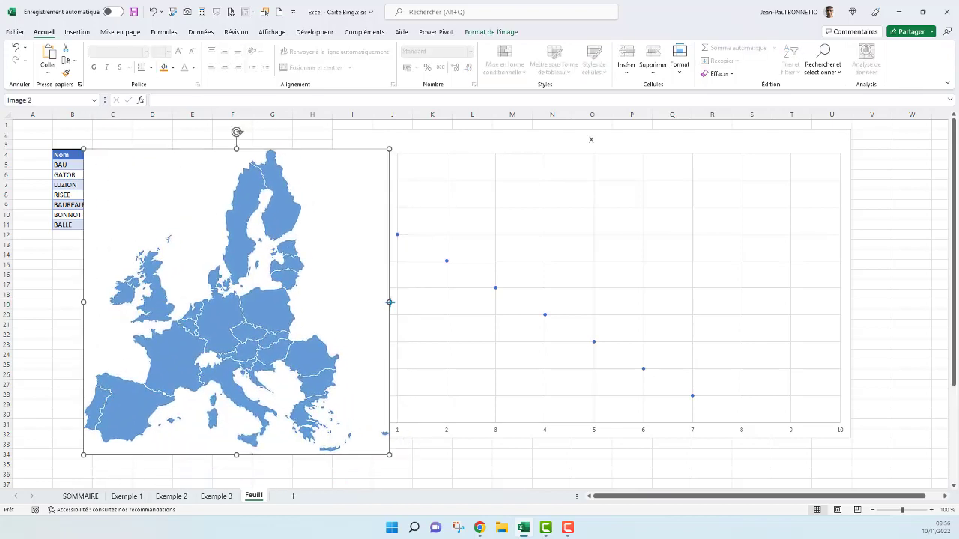
left_click_drag(389, 302, 494, 301)
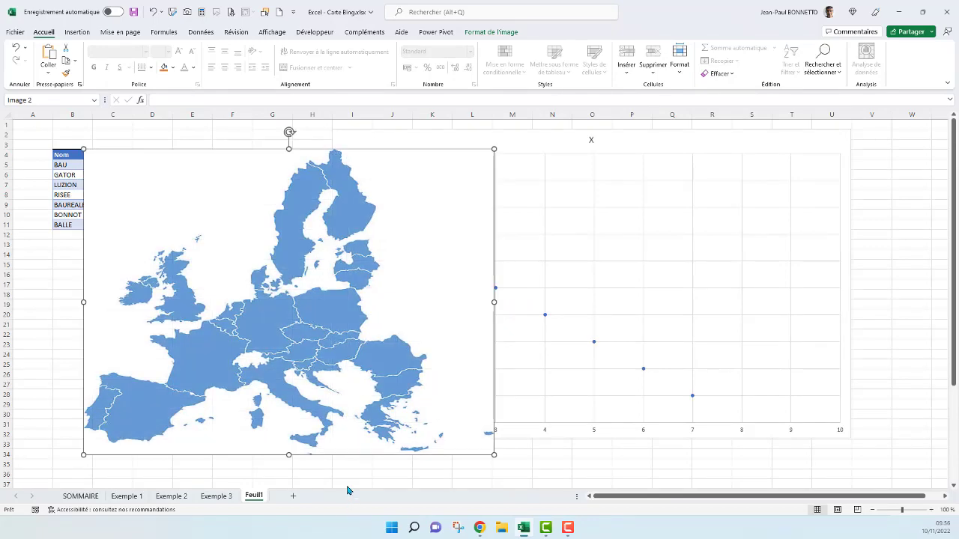
left_click_drag(351, 451, 297, 423)
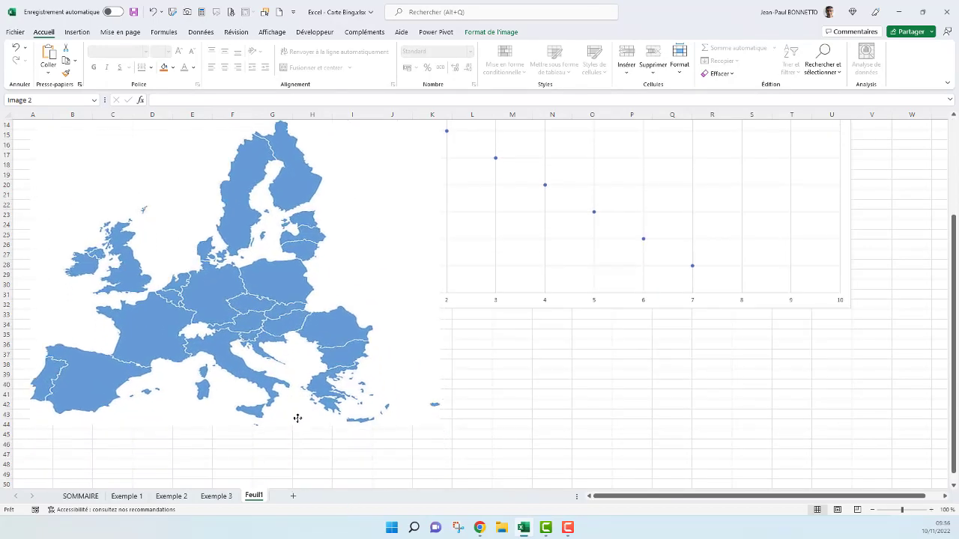
scroll(528, 402, "up", 4)
left_click_drag(363, 289, 362, 217)
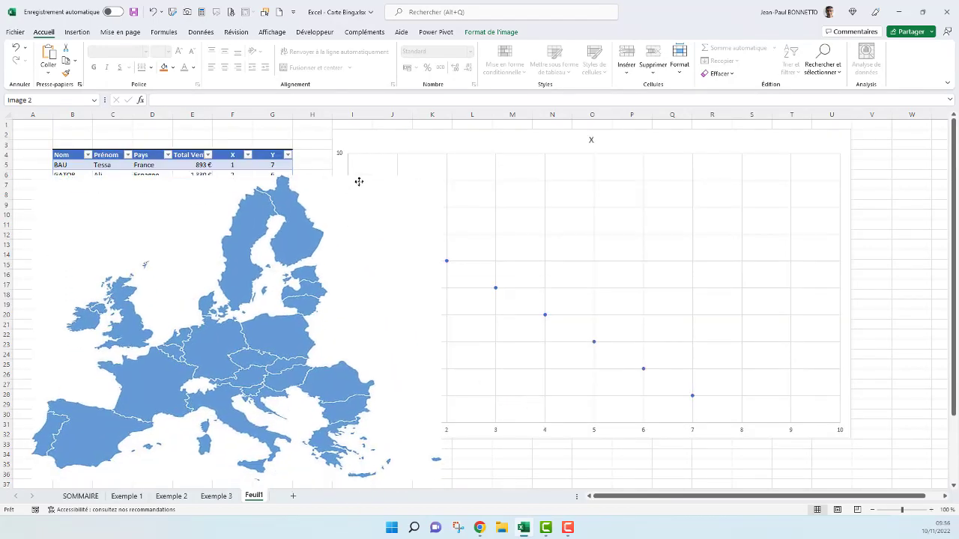
left_click_drag(576, 139, 618, 139)
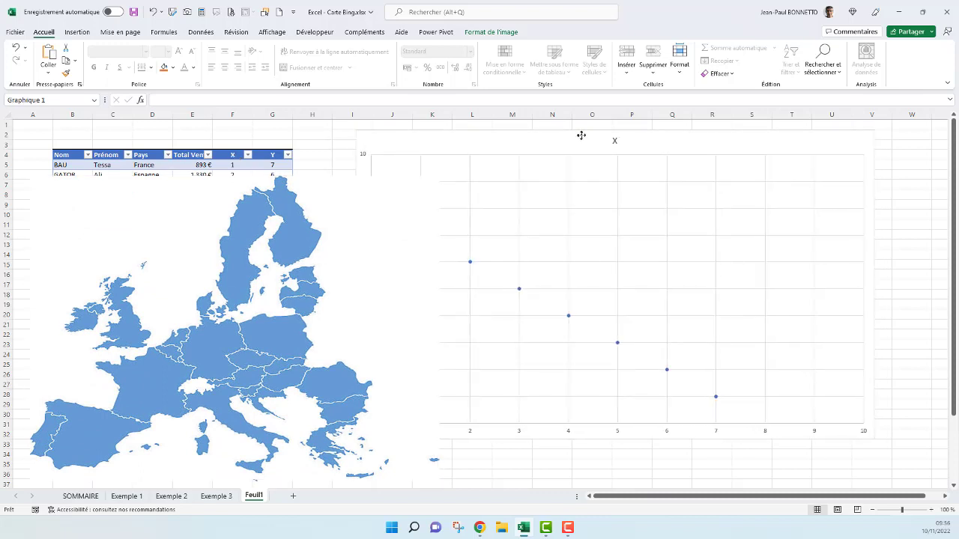
left_click(177, 227)
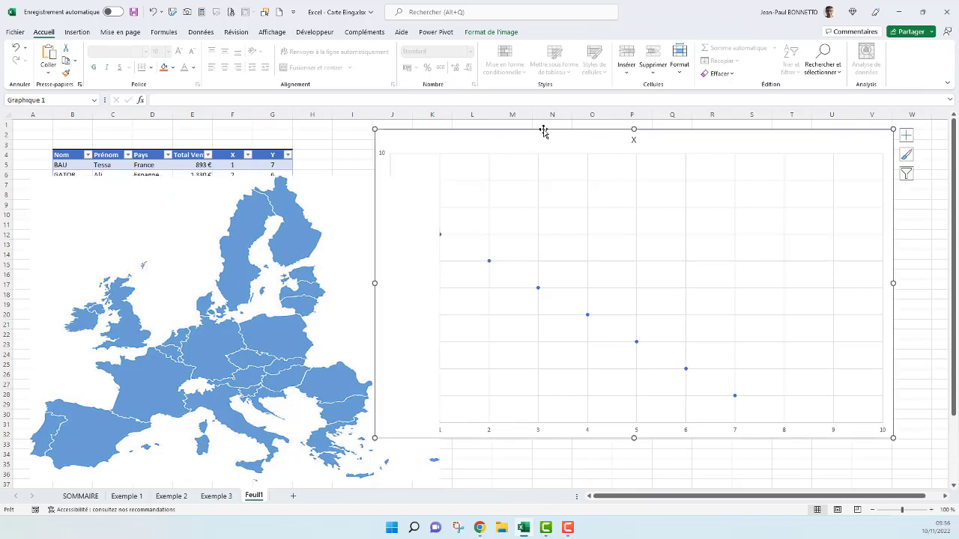
left_click(540, 132)
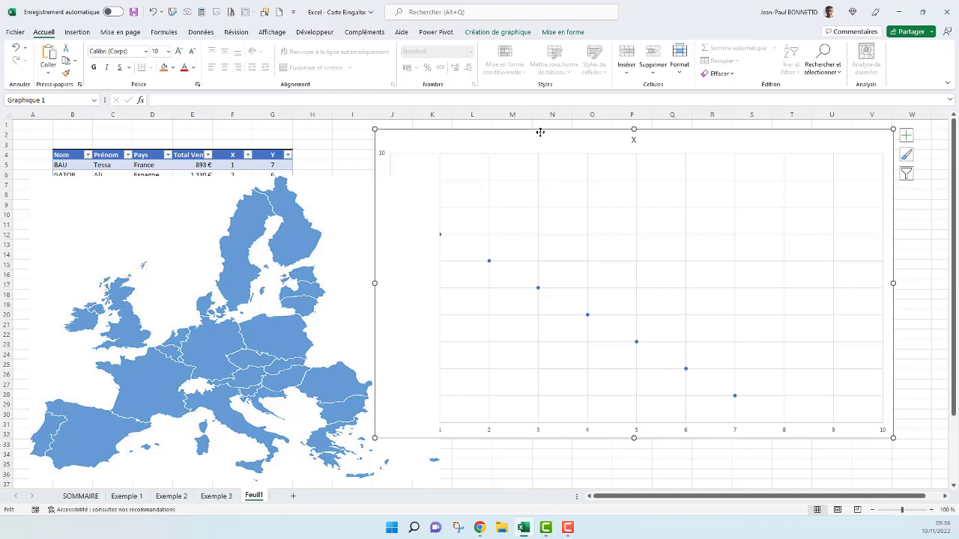
Step: Fill the chart area with the clipboard Europe map via Remplissage avec image ou texture
right_click(540, 131)
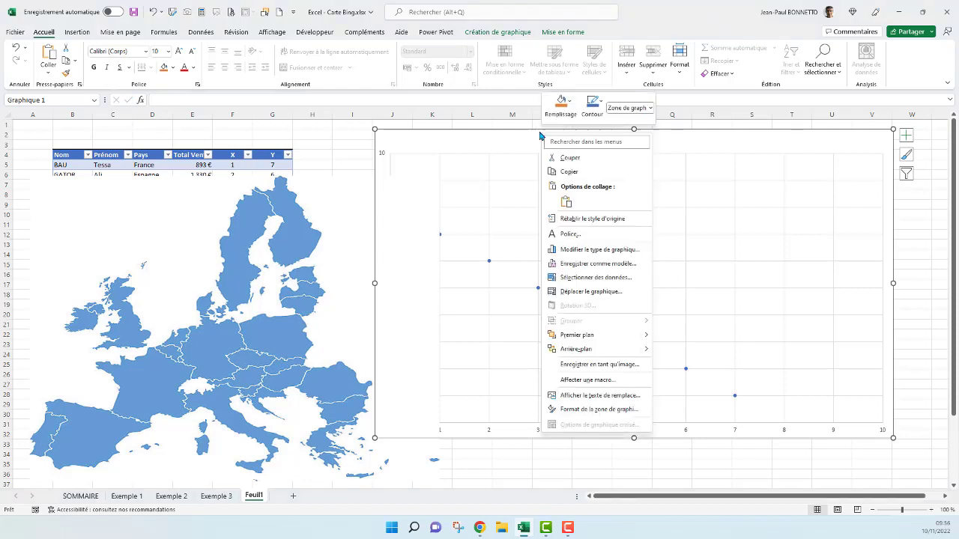
left_click(594, 410)
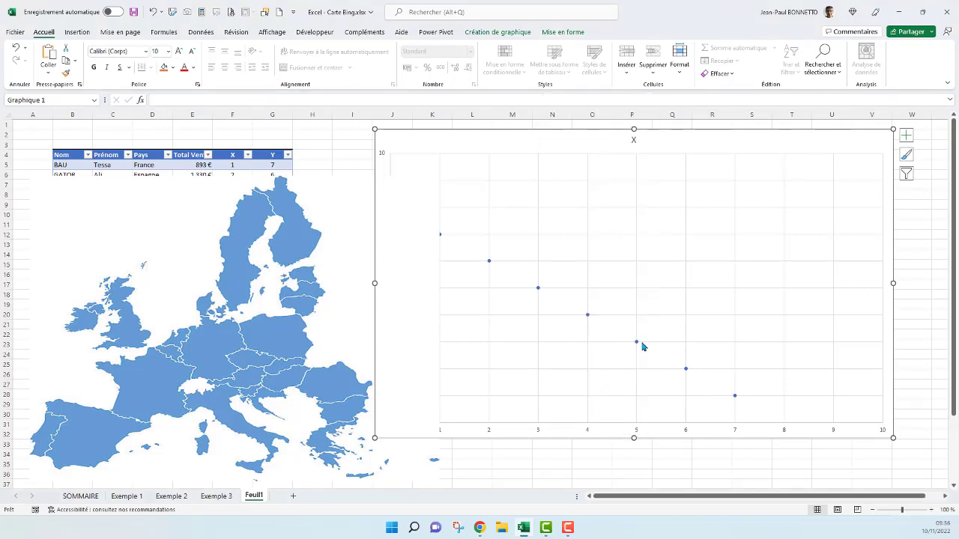
left_click(831, 180)
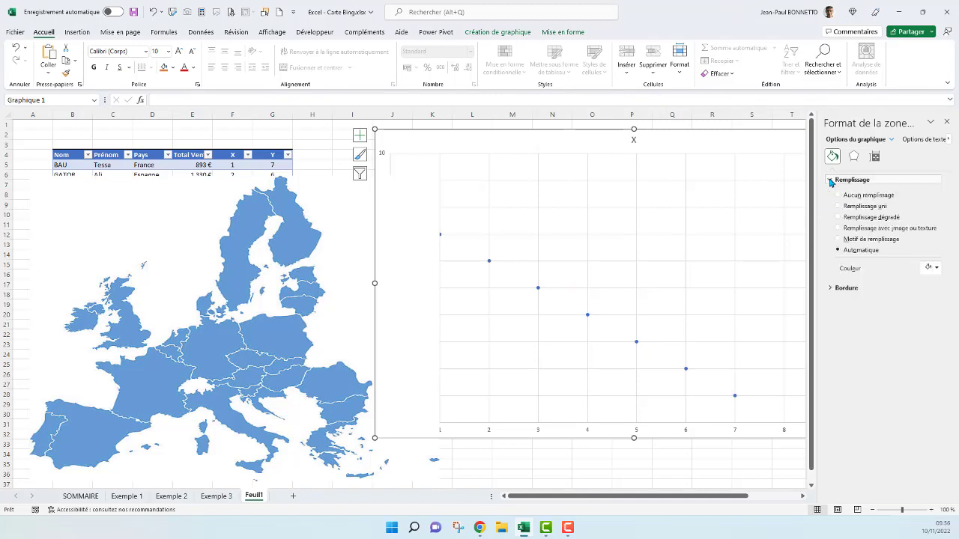
left_click(838, 228)
left_click(898, 277)
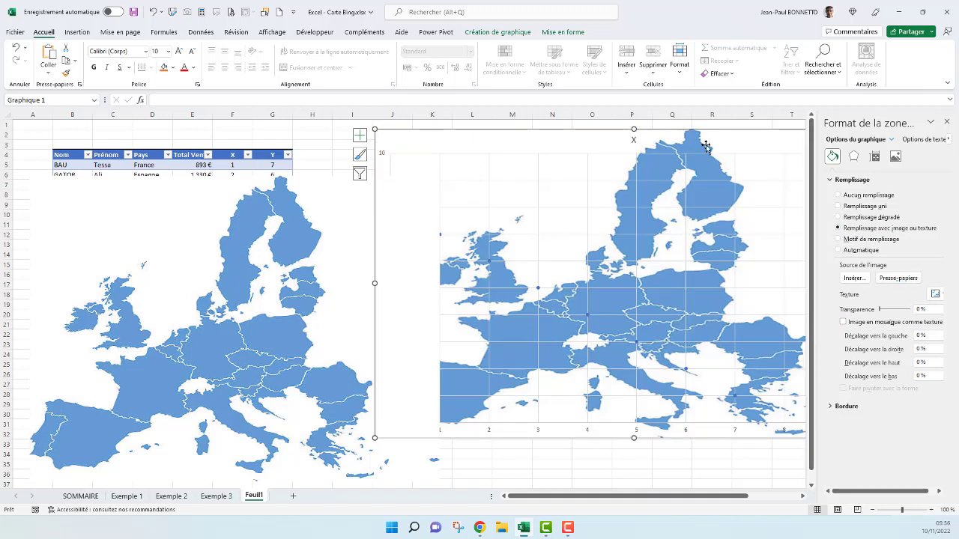
left_click(947, 122)
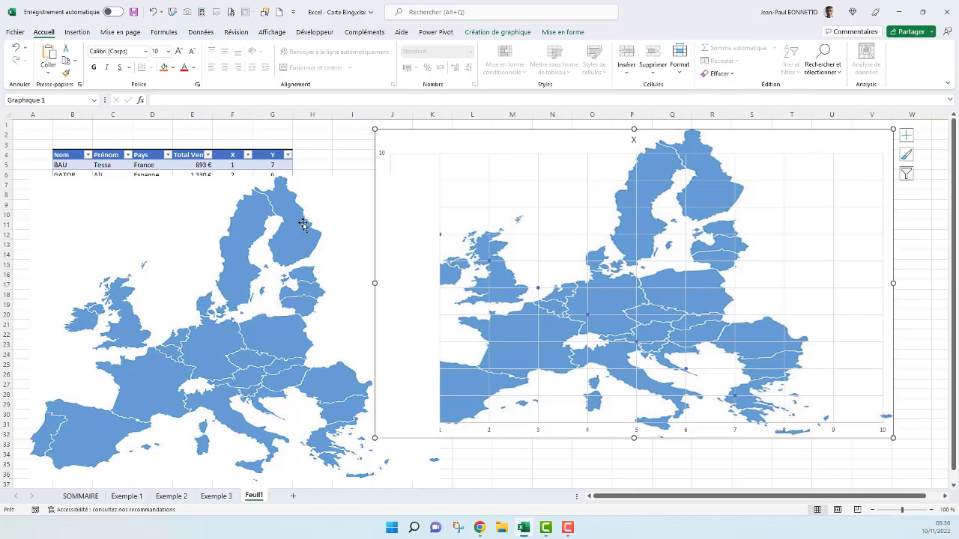
Step: Delete the separate map picture, then reposition the chart and make it taller
mouse_move(303, 225)
left_mouse_down()
mouse_move(269, 258)
mouse_move(270, 287)
left_mouse_up()
key("Delete")
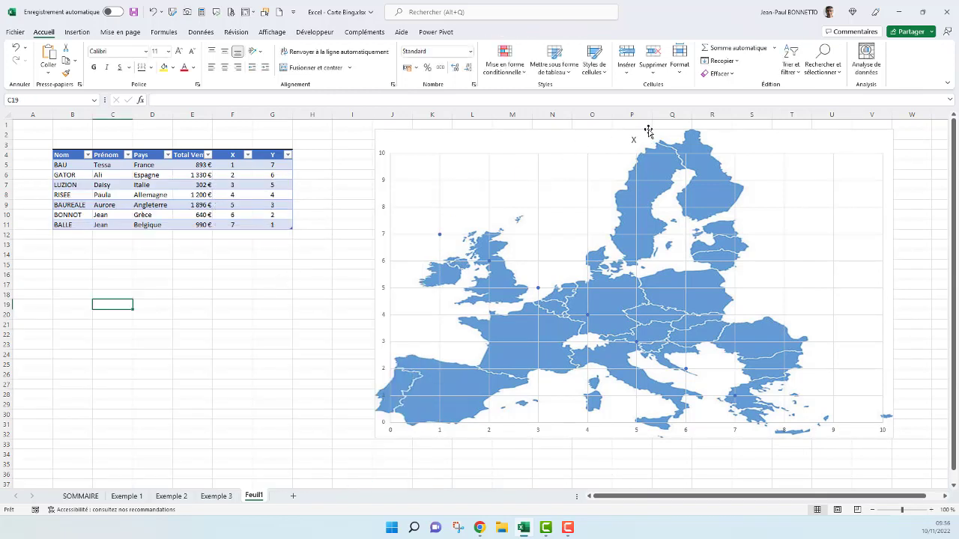
left_click_drag(649, 127, 606, 128)
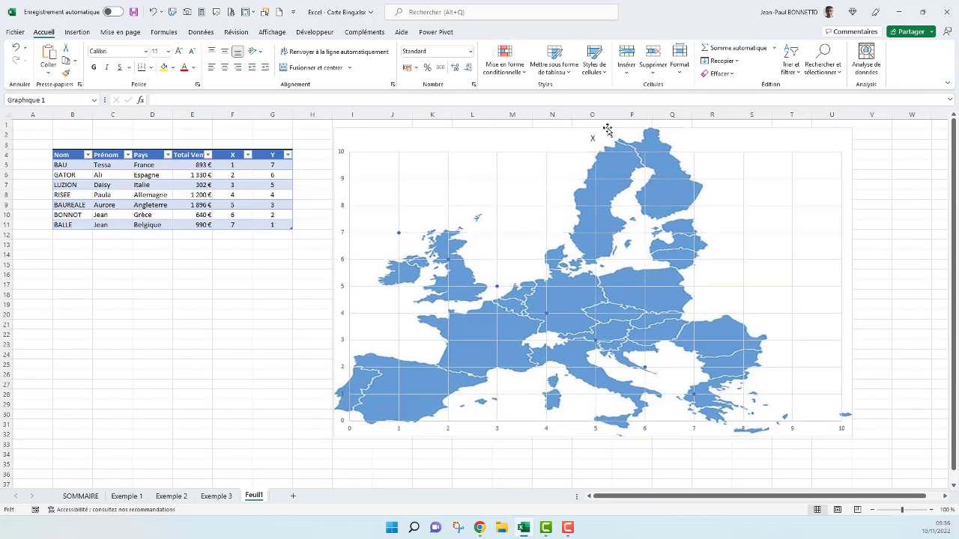
left_click_drag(594, 437, 594, 467)
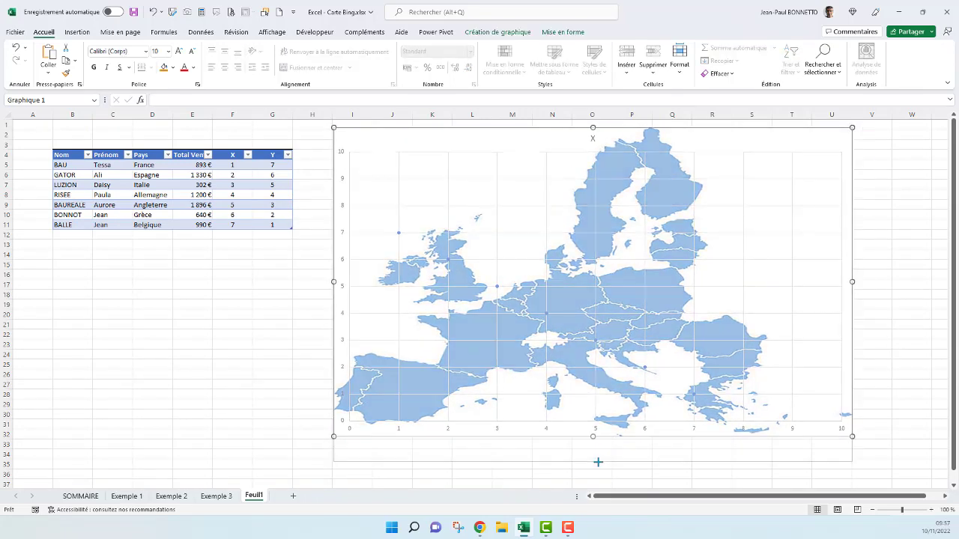
left_click_drag(582, 138, 582, 135)
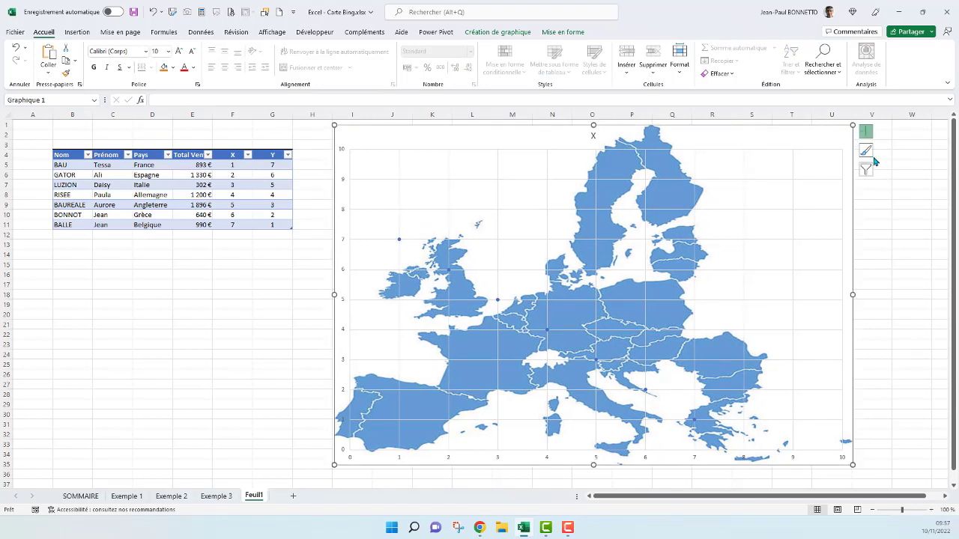
Step: Uncheck Titre du graphique in the chart elements to drop the X title, then deselect
left_click(866, 132)
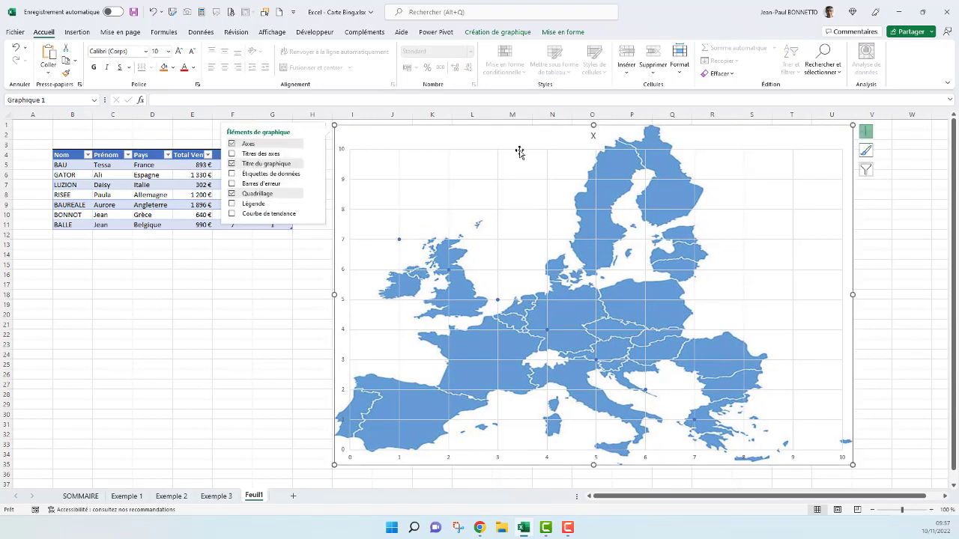
left_click(231, 163)
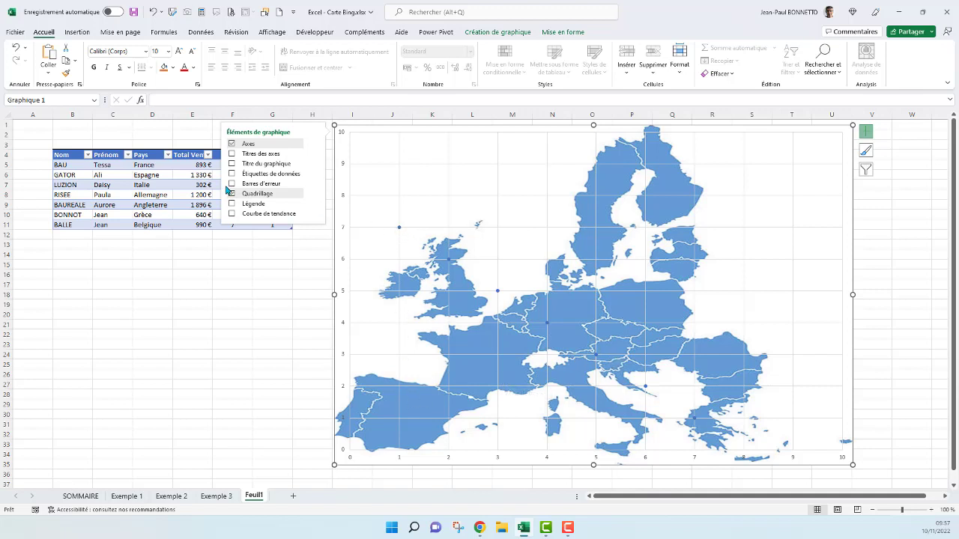
left_click(399, 228)
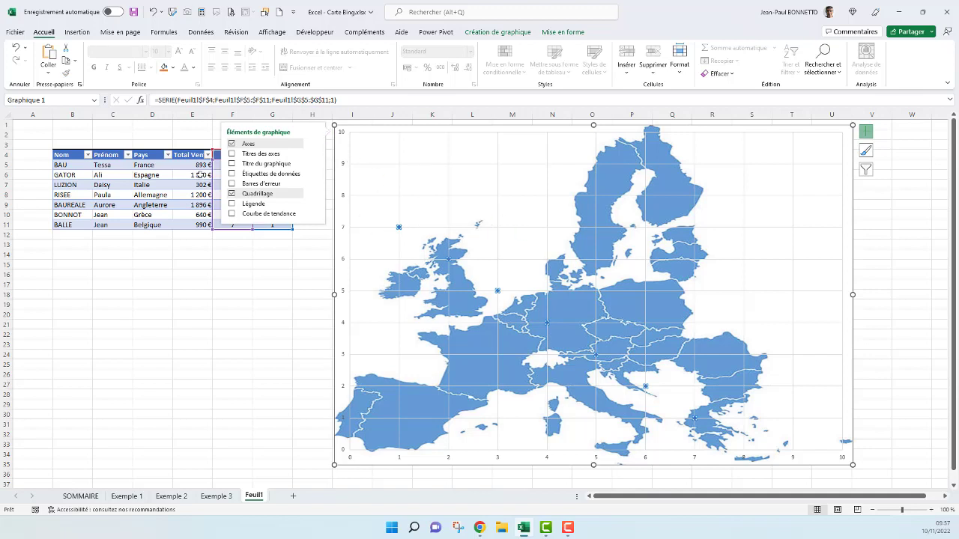
left_click(191, 173)
left_click(234, 166)
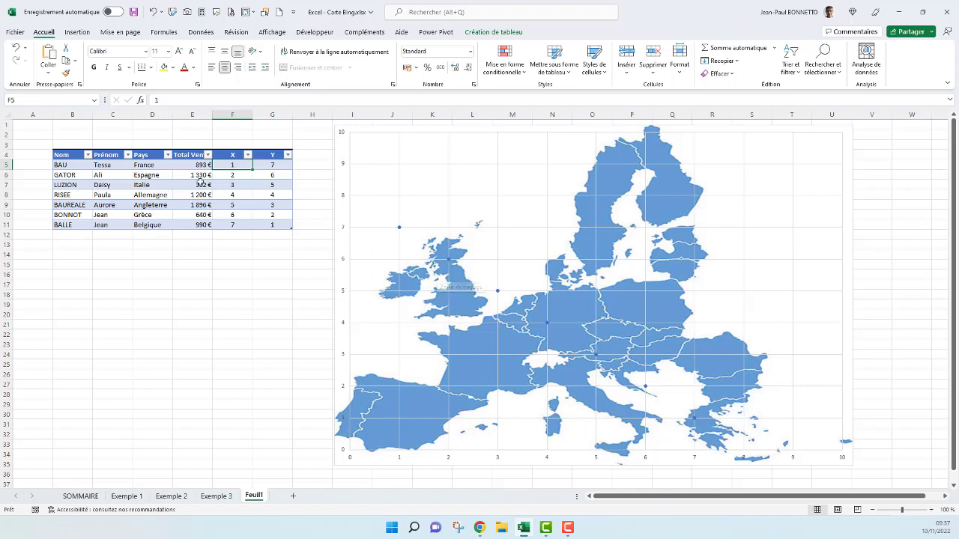
Step: Enter 3,5 as France's Y value in G5 to move its point onto France
left_click(192, 164)
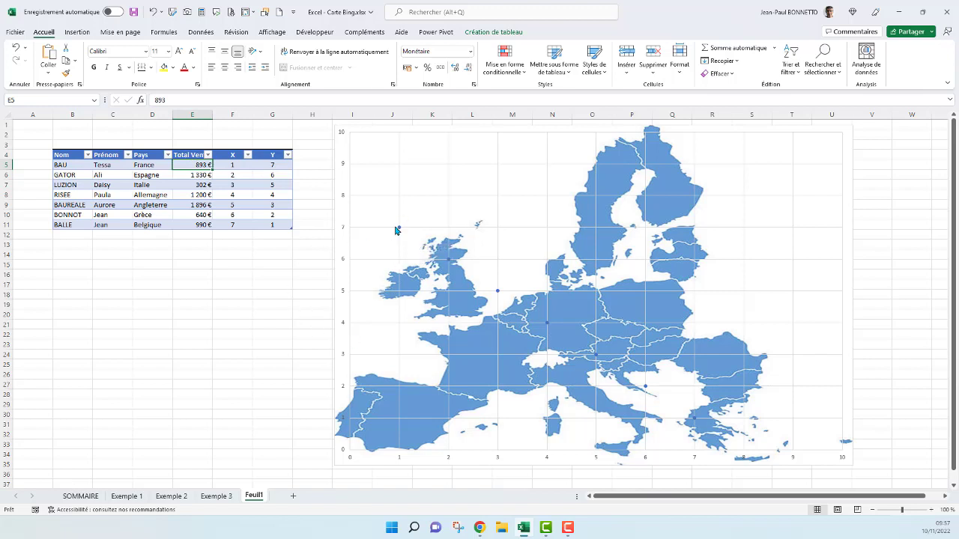
left_click(399, 229)
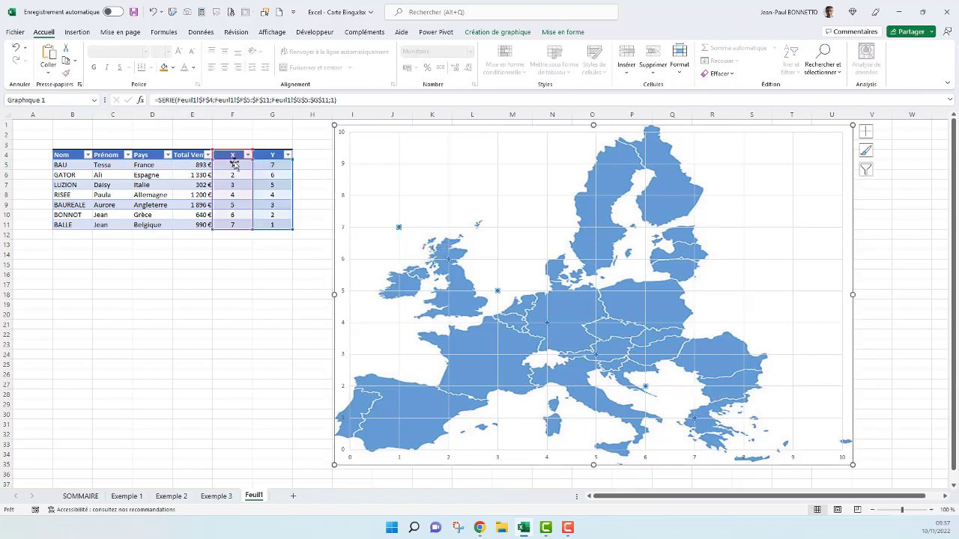
left_click(234, 164)
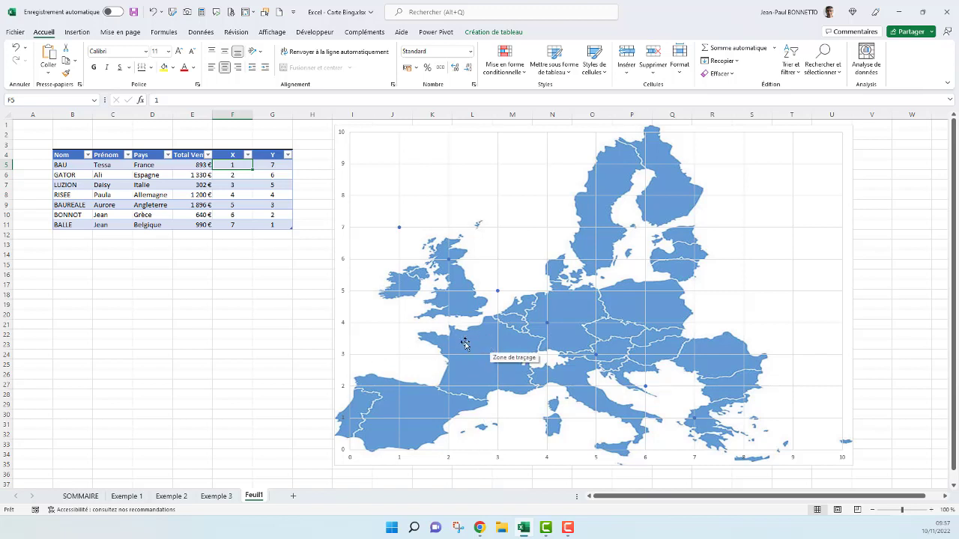
left_click(271, 165)
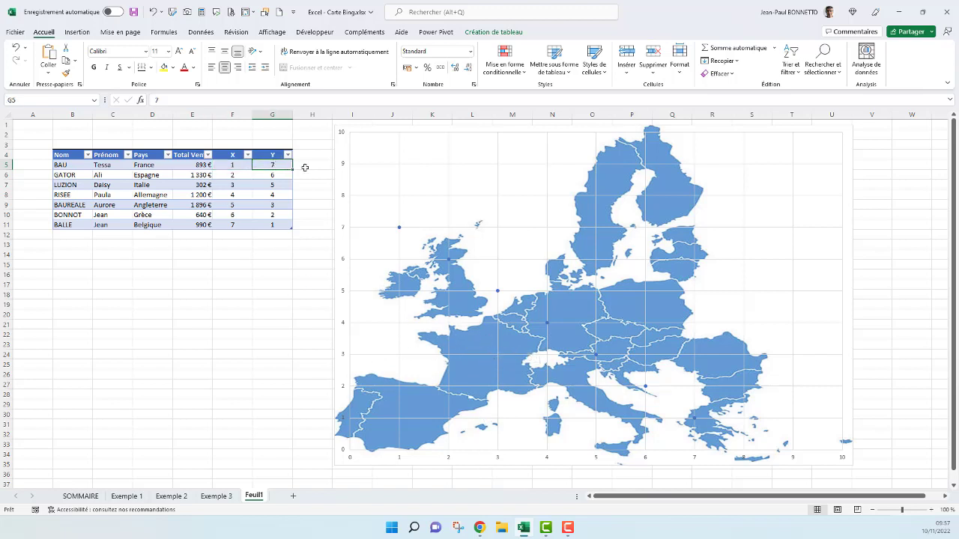
type("3,5")
key("Return")
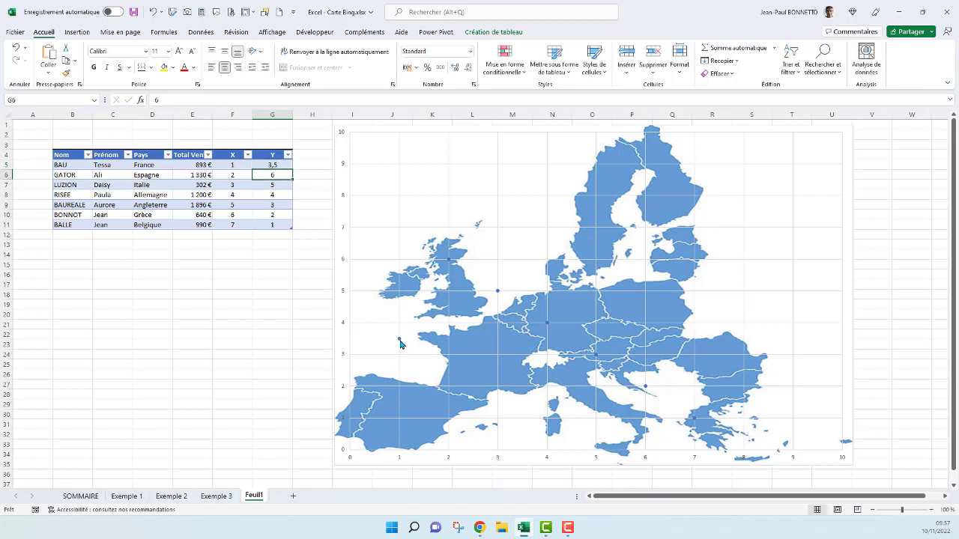
left_click(498, 291)
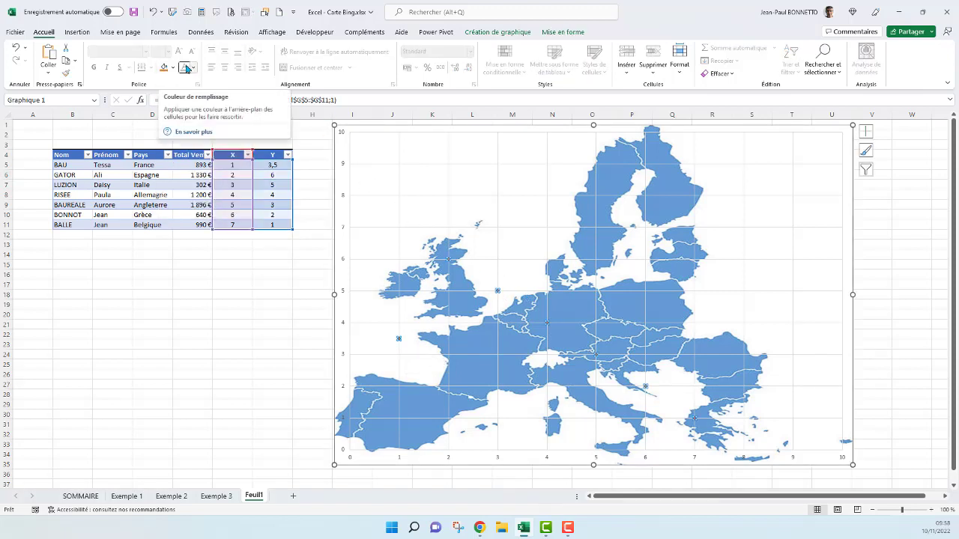
Step: Open the Format Data Series pane and review its fill, effects and series options
right_click(400, 342)
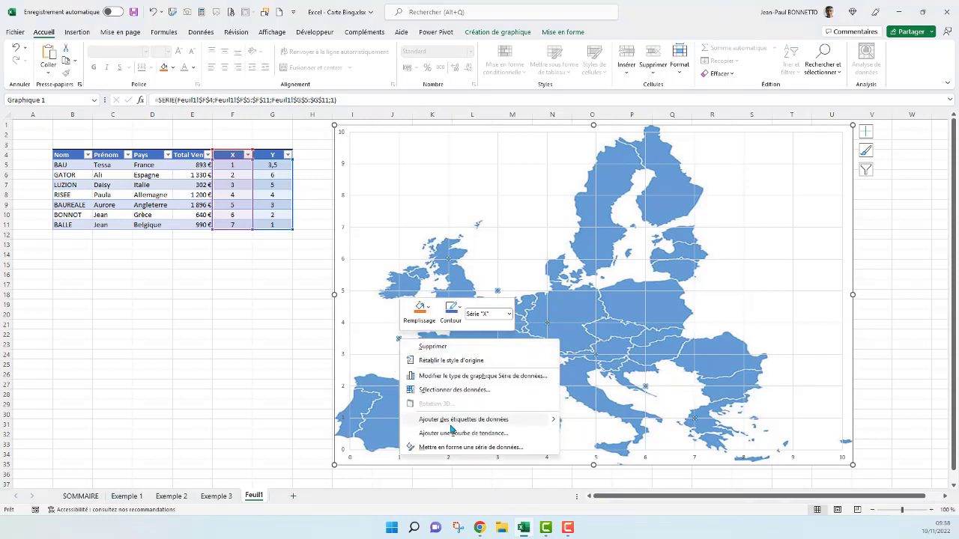
left_click(467, 446)
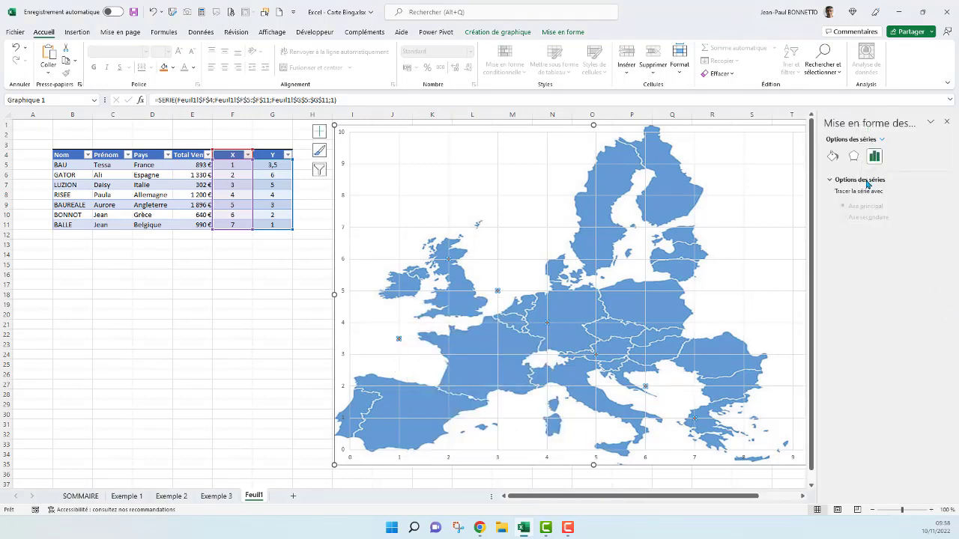
left_click(832, 156)
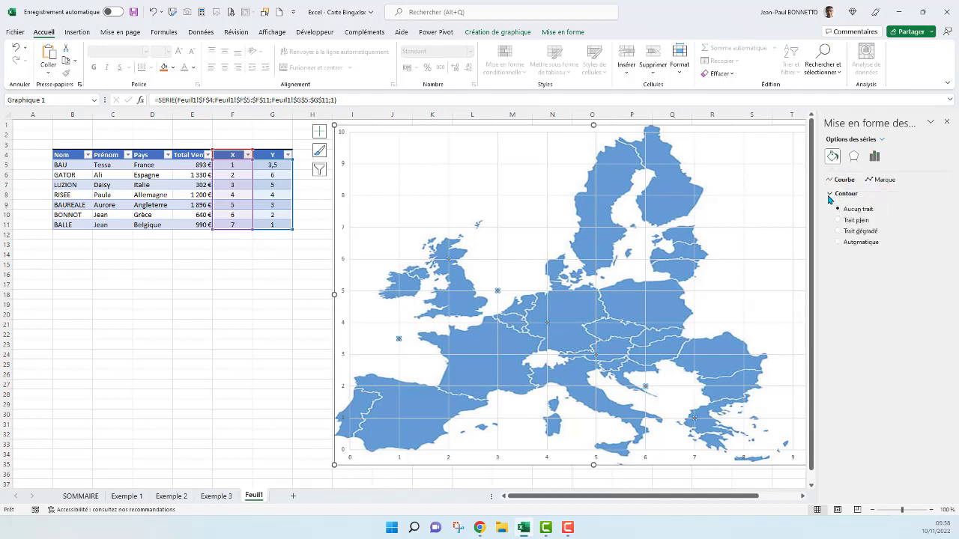
left_click(830, 196)
left_click(854, 155)
left_click(834, 156)
left_click(875, 157)
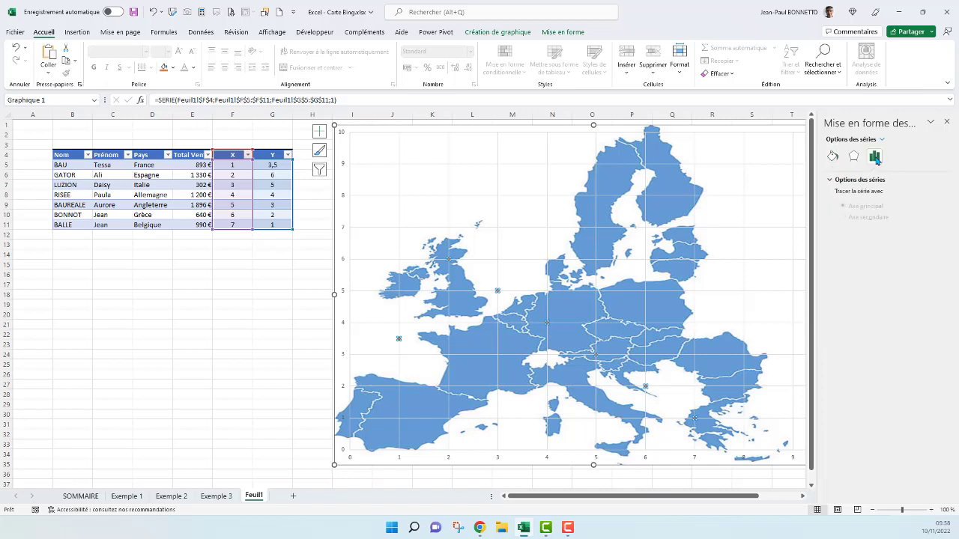
left_click(838, 181)
left_click(832, 155)
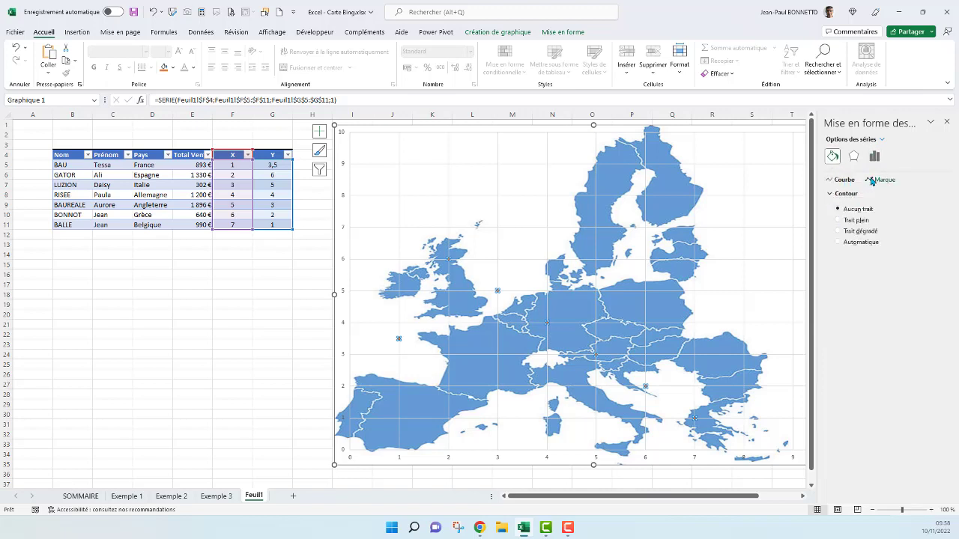
Step: Set the scatter markers' outline to Sans contour so they show as plain dots
right_click(500, 292)
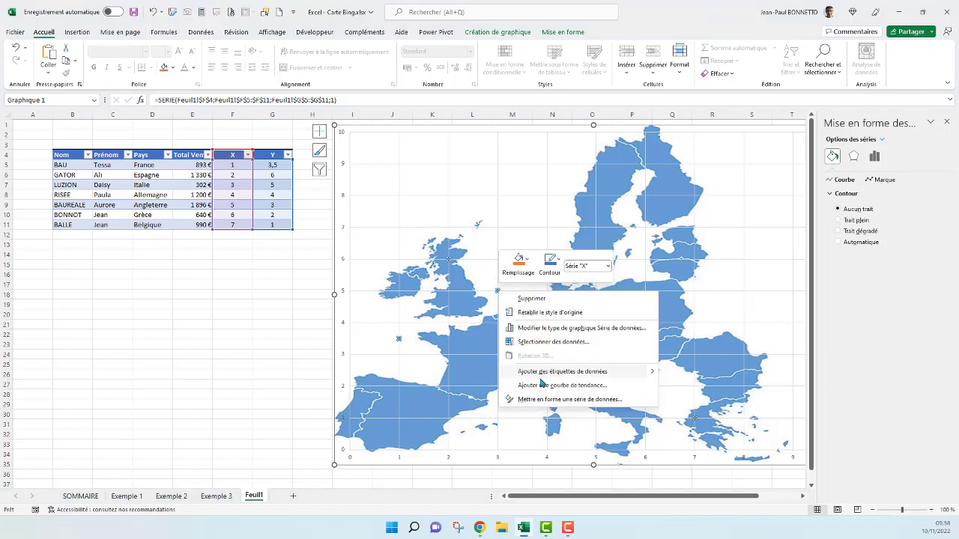
left_click(552, 264)
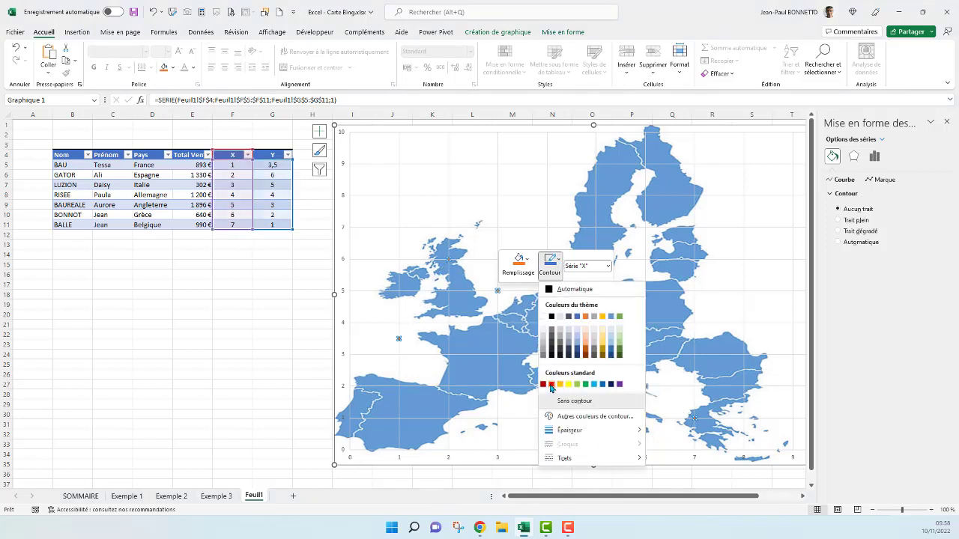
left_click(568, 405)
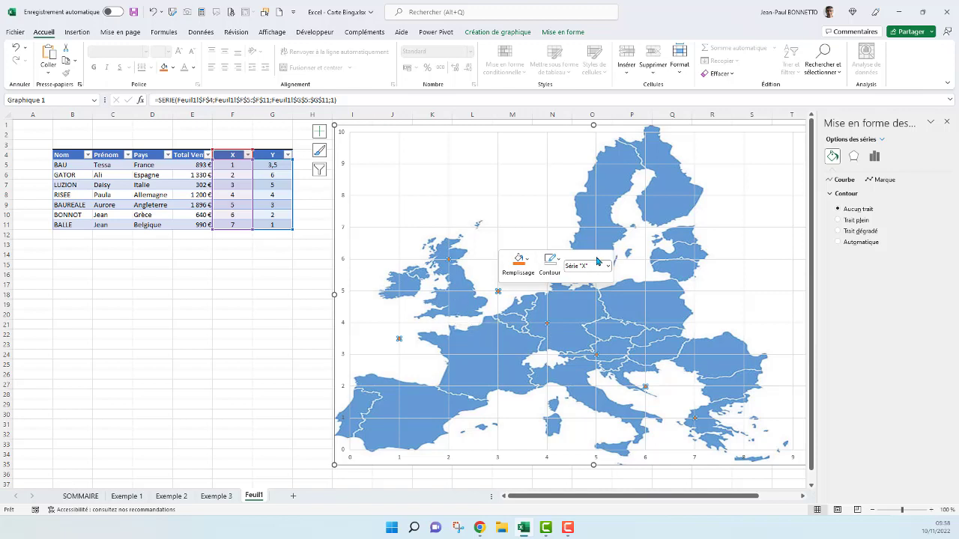
left_click(214, 265)
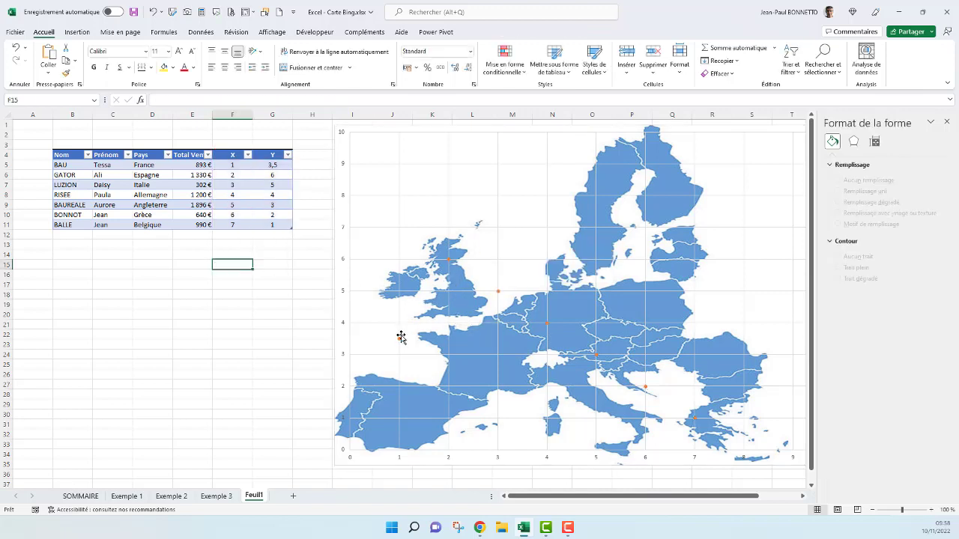
left_click(510, 337)
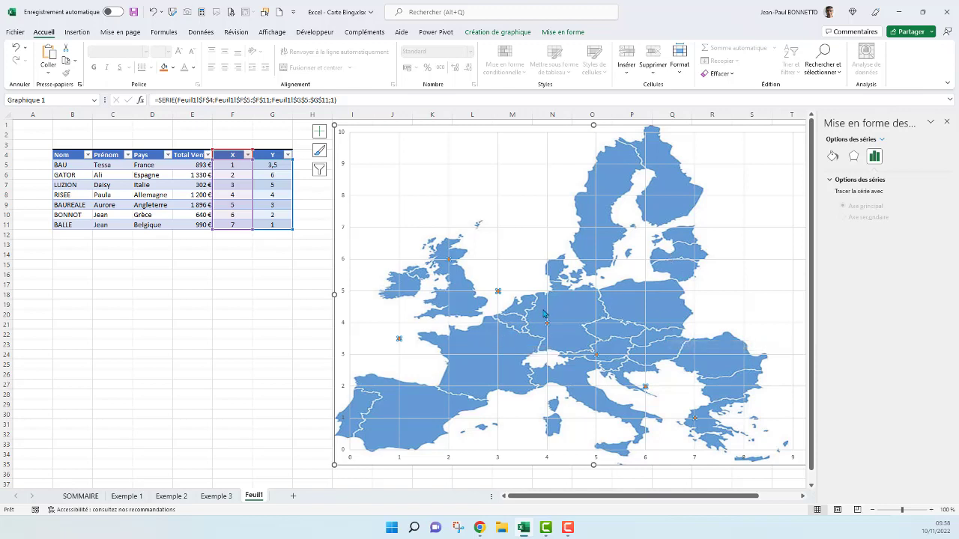
Step: Close the Format pane and set France's X value in F5 to 2,7
mouse_move(399, 339)
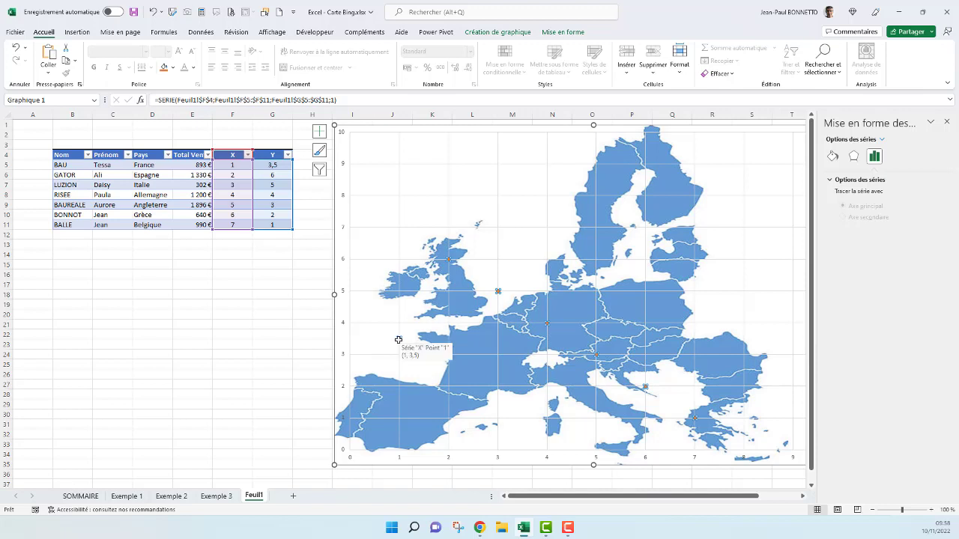
left_click(946, 122)
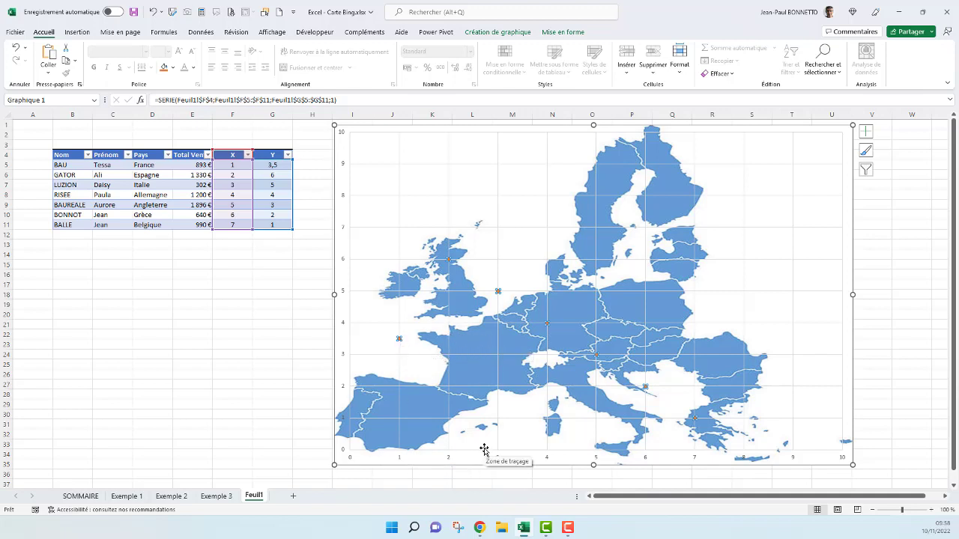
left_click(232, 164)
type("1")
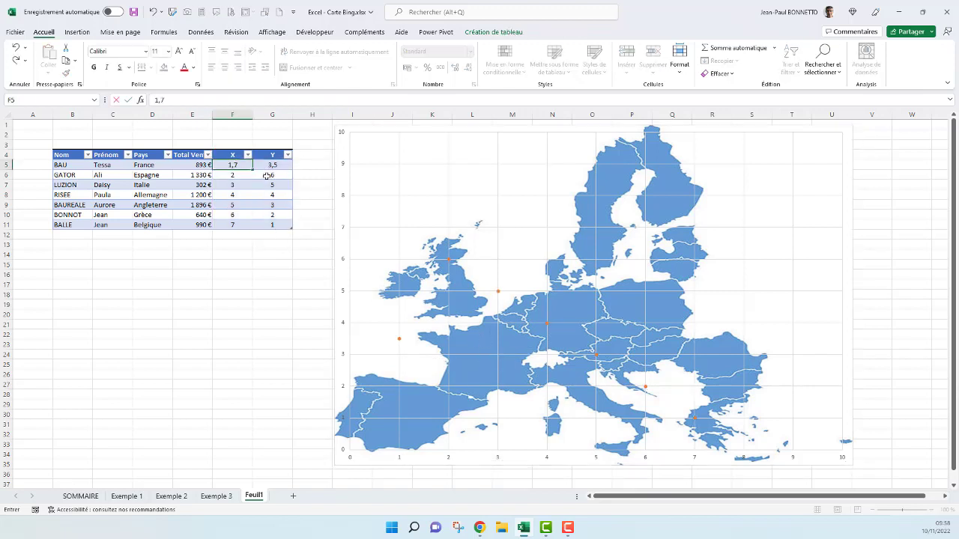
key("Return")
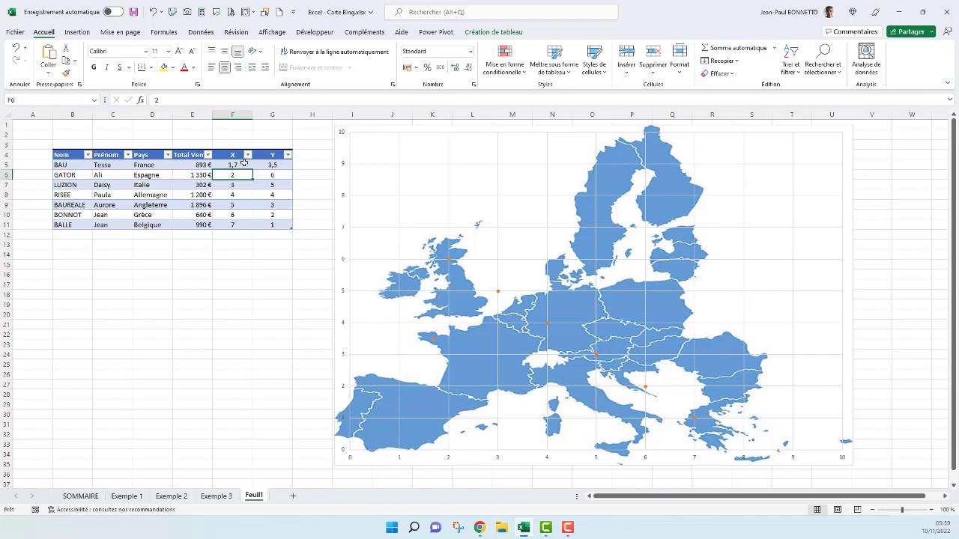
left_click(243, 164)
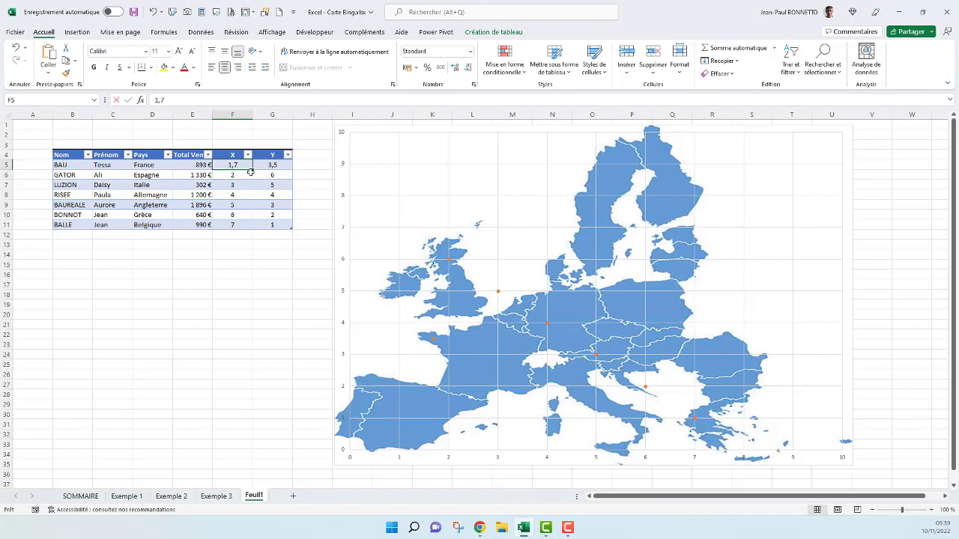
type("2,7")
key("Return")
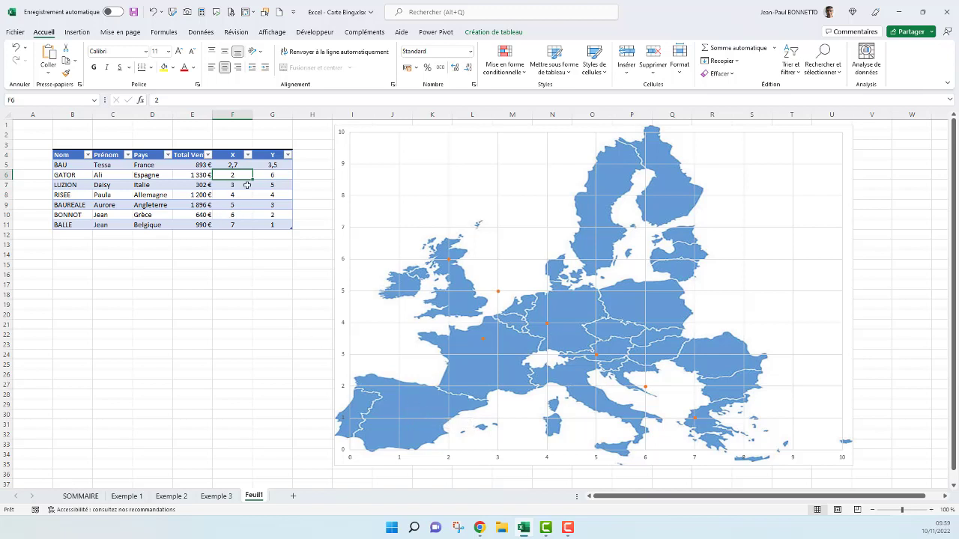
Step: Set Spain's coordinates to X 1,5 and Y 1,5
type("1,5")
key("Return")
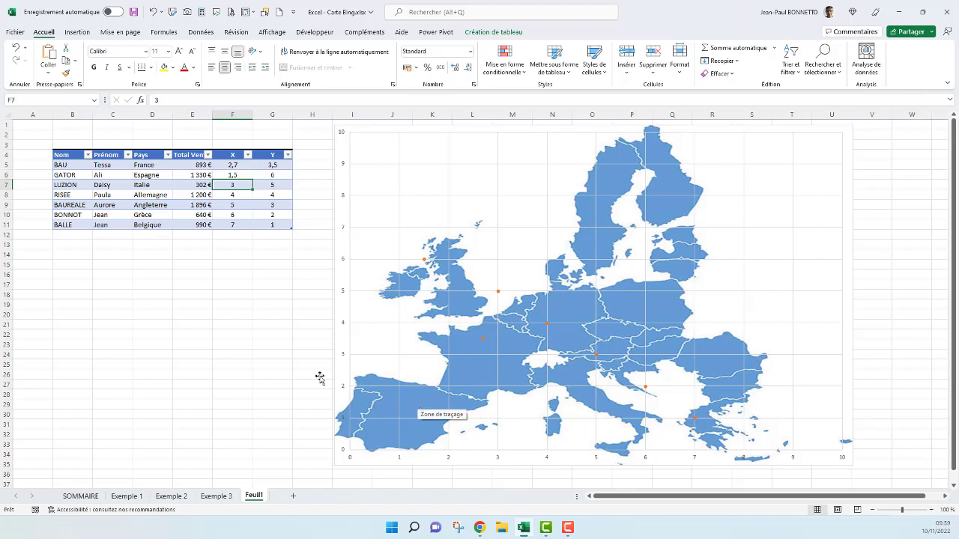
left_click(272, 172)
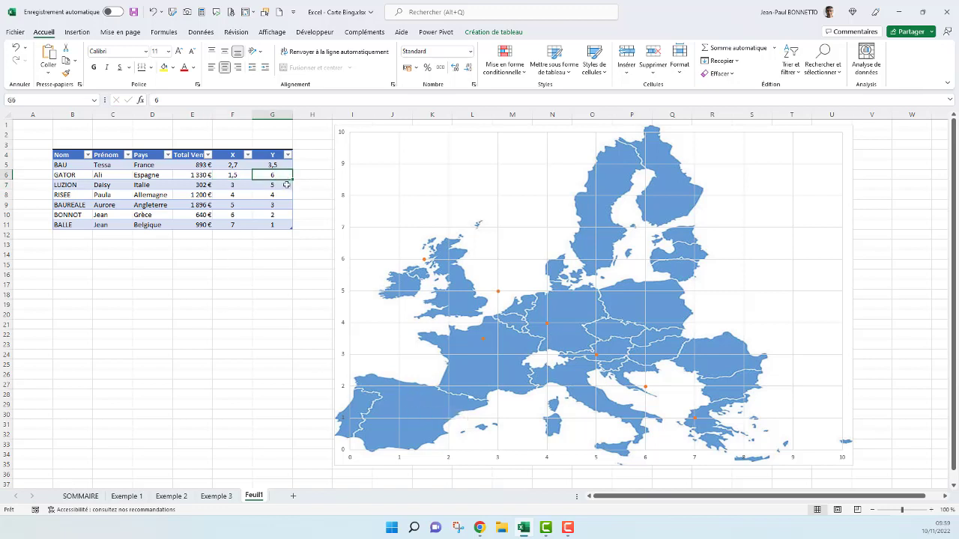
type("1,5")
key("Return")
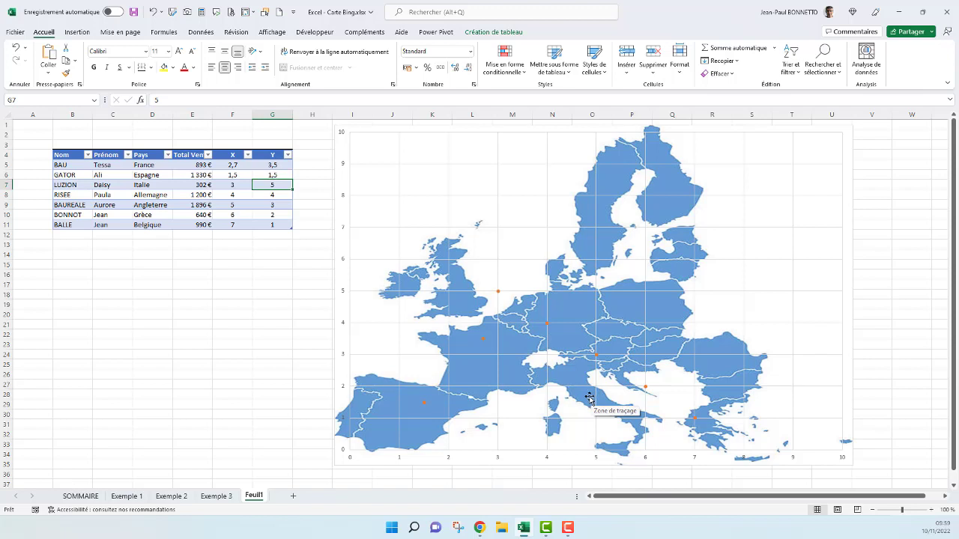
Step: Set Italy's coordinates to X 4,7 and Y 1,7
left_click(231, 187)
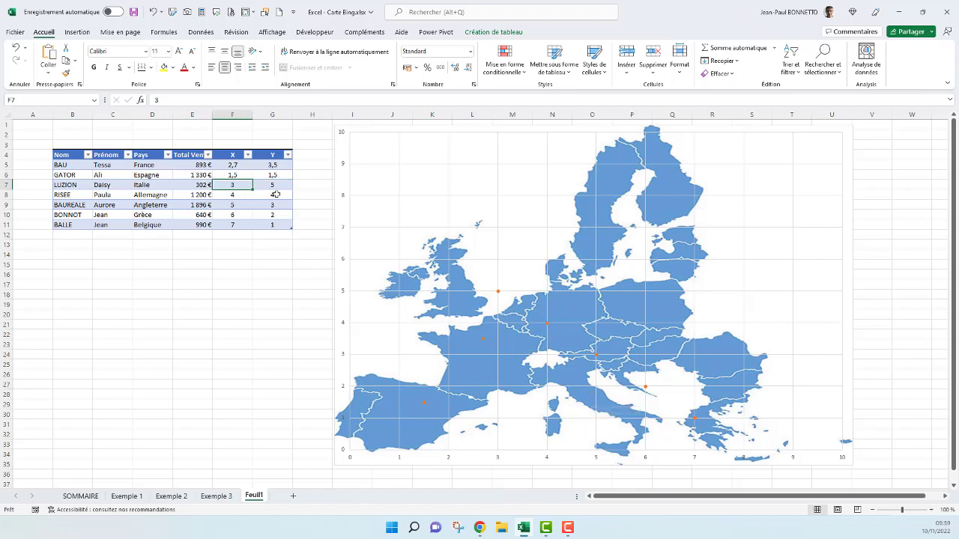
type("4,7")
key("Return")
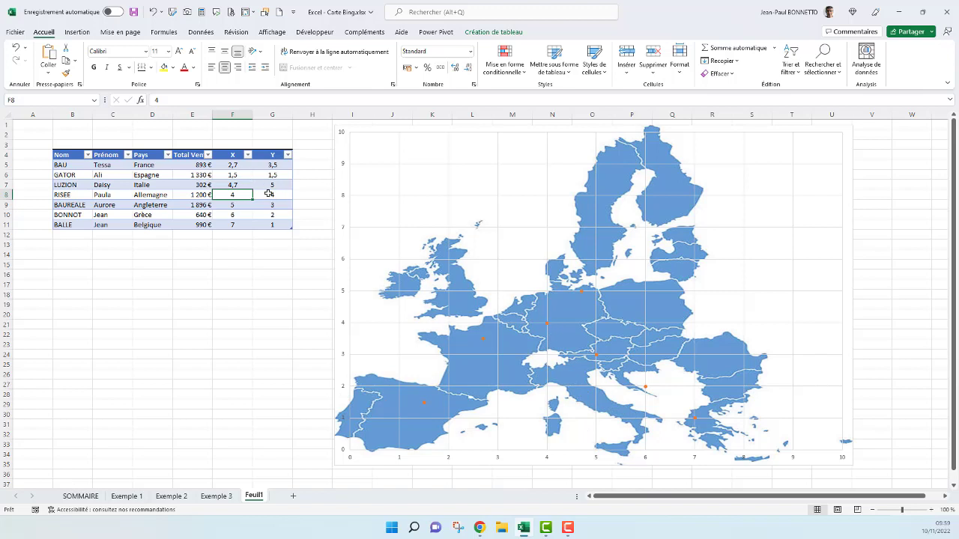
left_click(277, 187)
type("1")
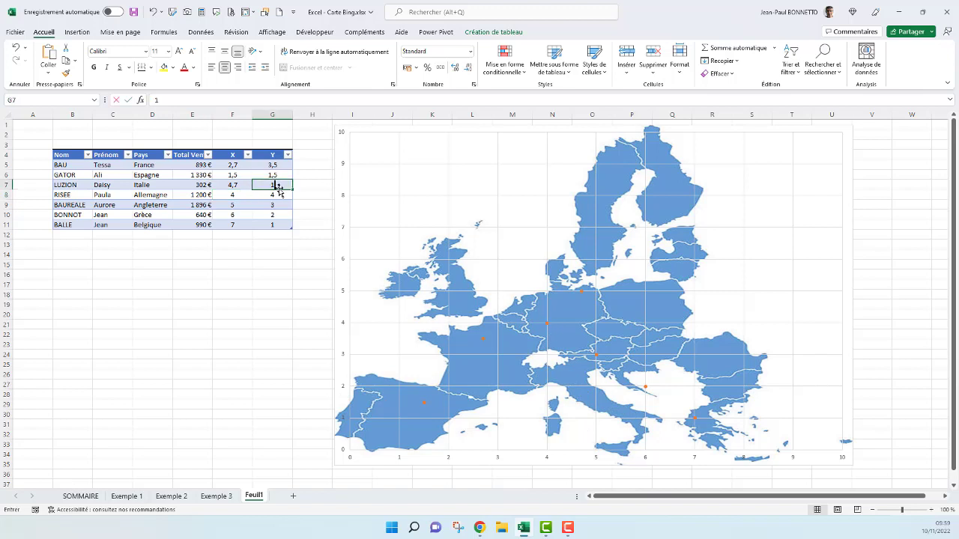
type(",7")
key("Return")
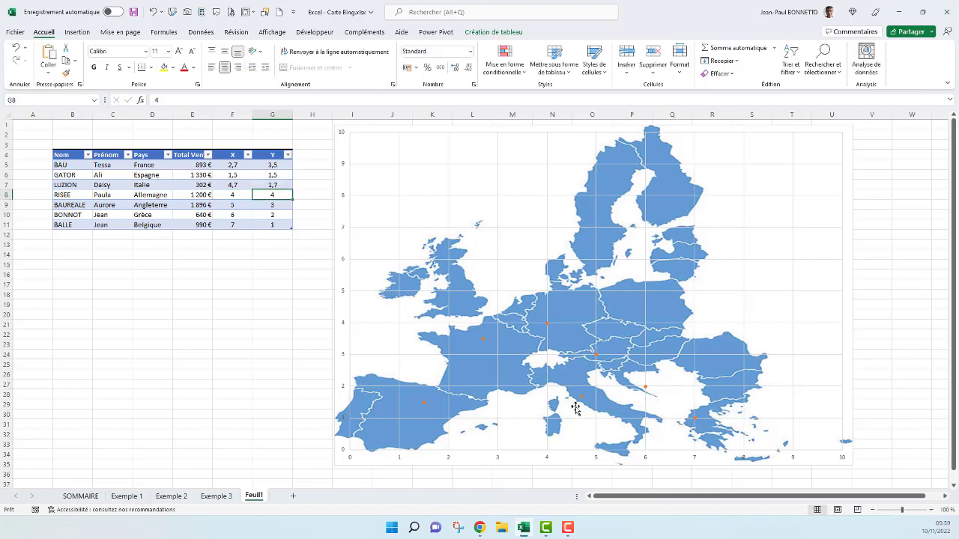
Step: Set Germany's coordinates to X 4,3 and Y 4,2
mouse_move(582, 402)
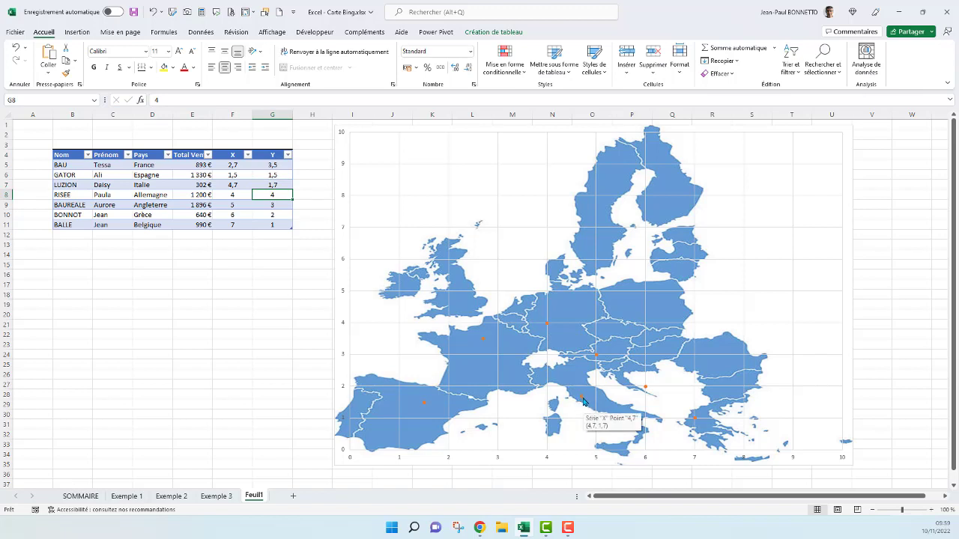
left_click(246, 198)
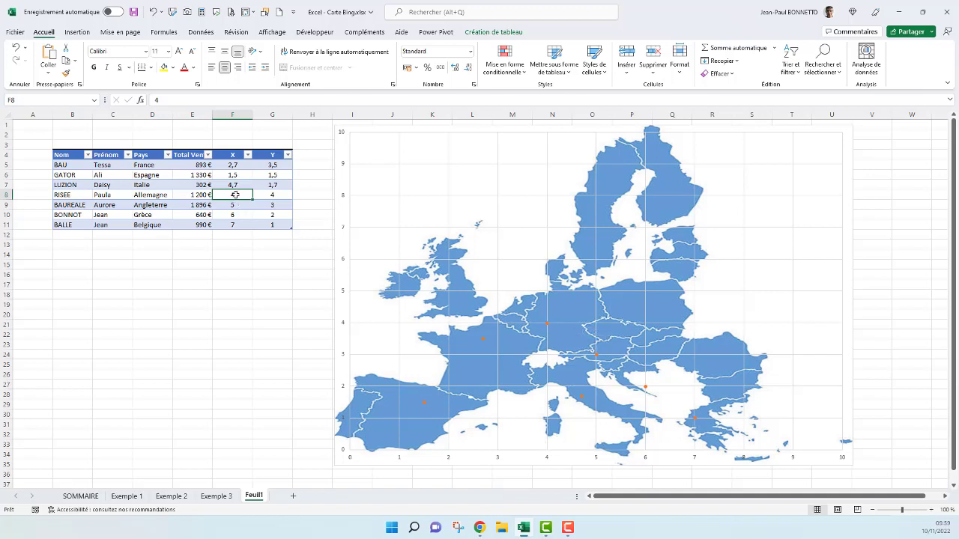
type("4")
key("Return")
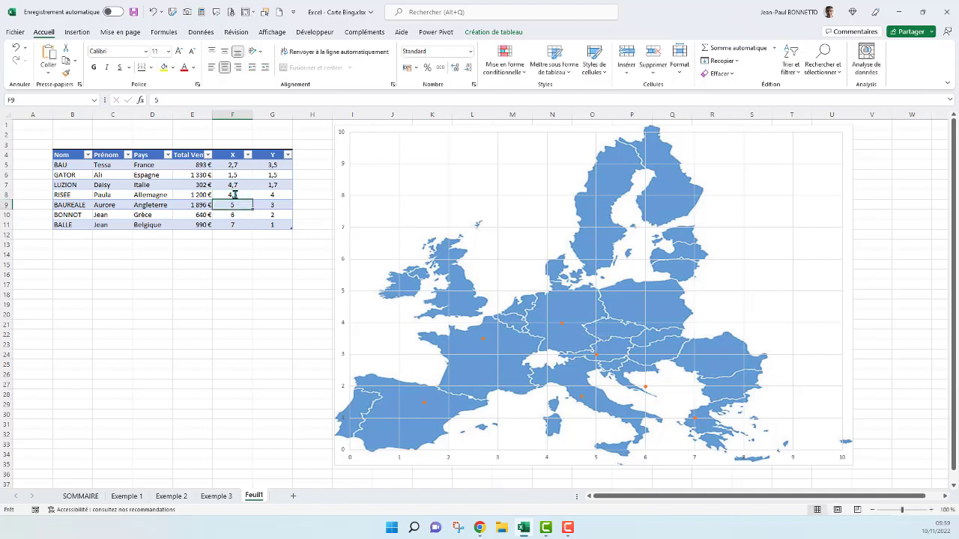
left_click(232, 195)
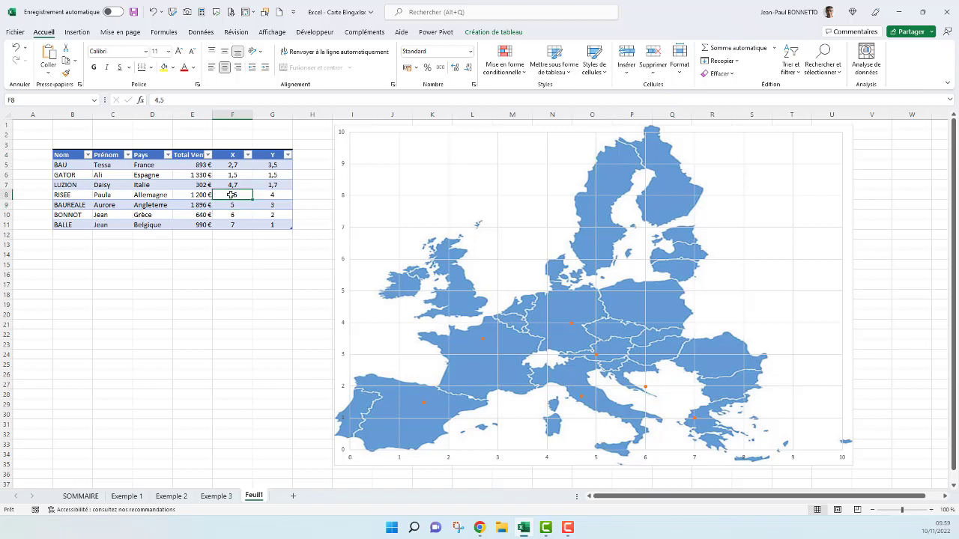
type("4")
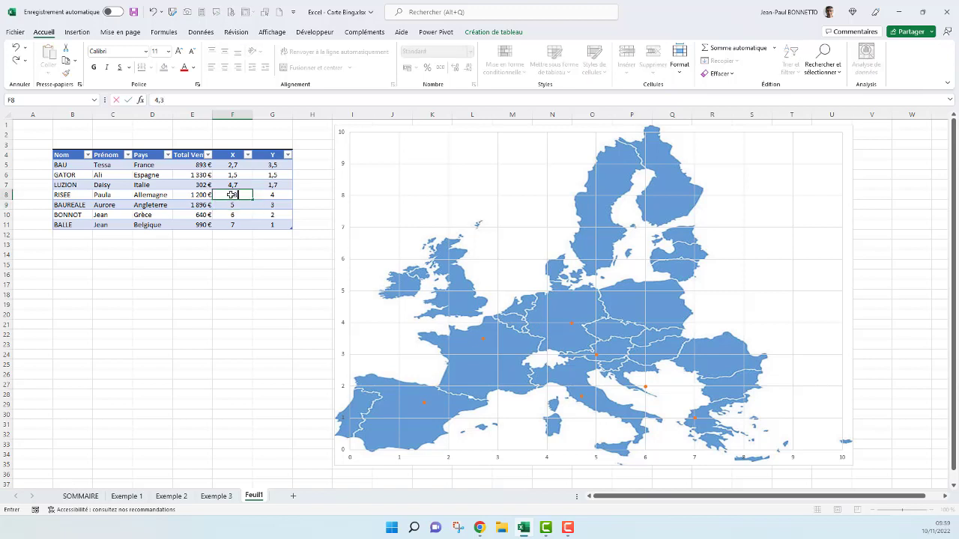
key("Return")
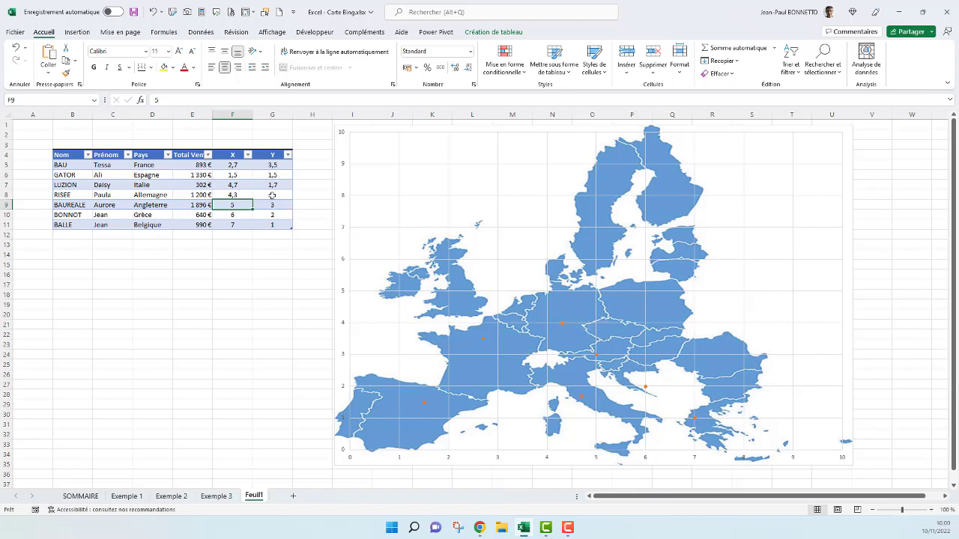
left_click(272, 196)
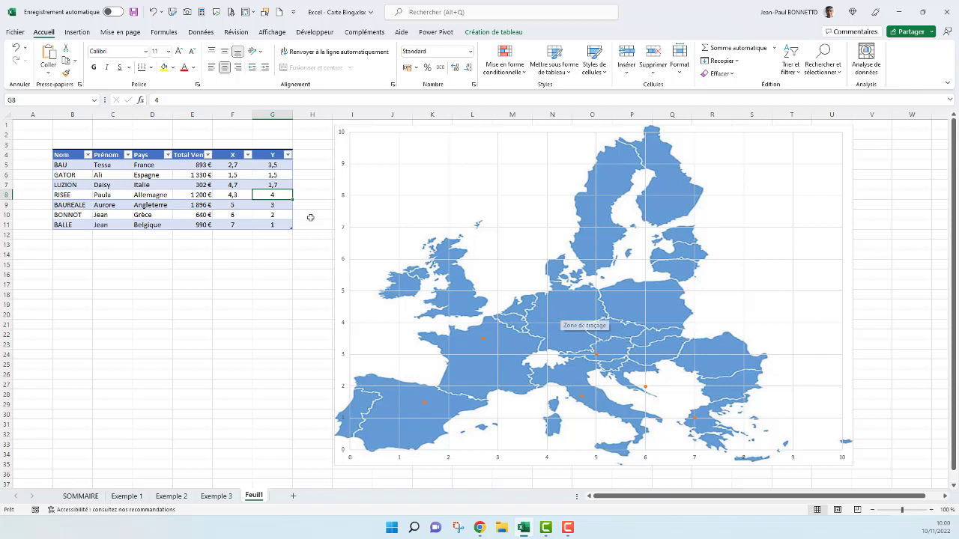
type("4")
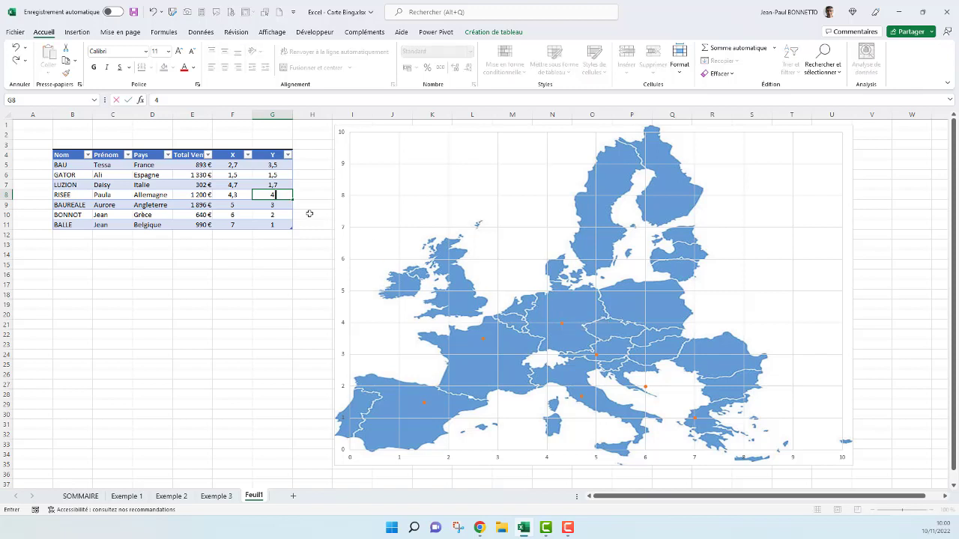
key("Return")
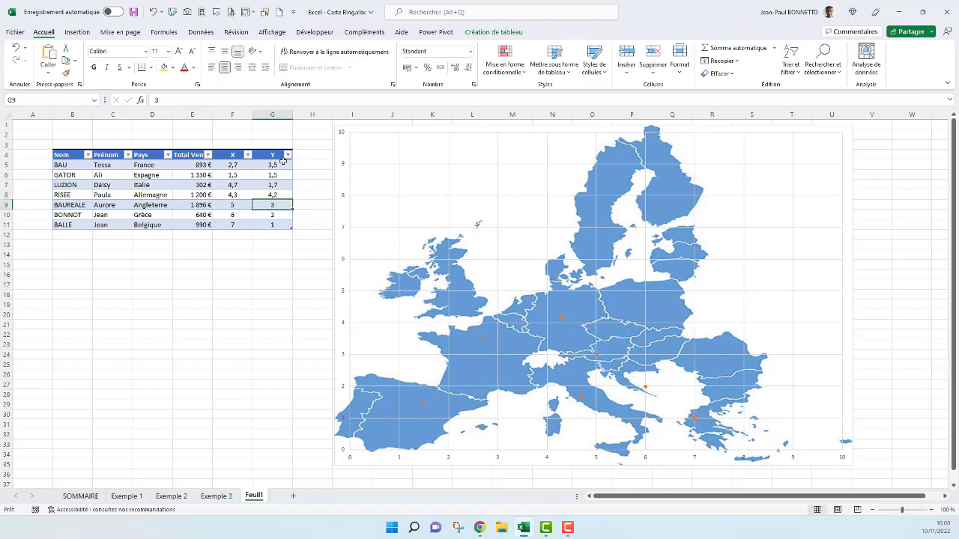
Step: Set England's coordinates to X 2,5 and Y 4,5
left_click(238, 205)
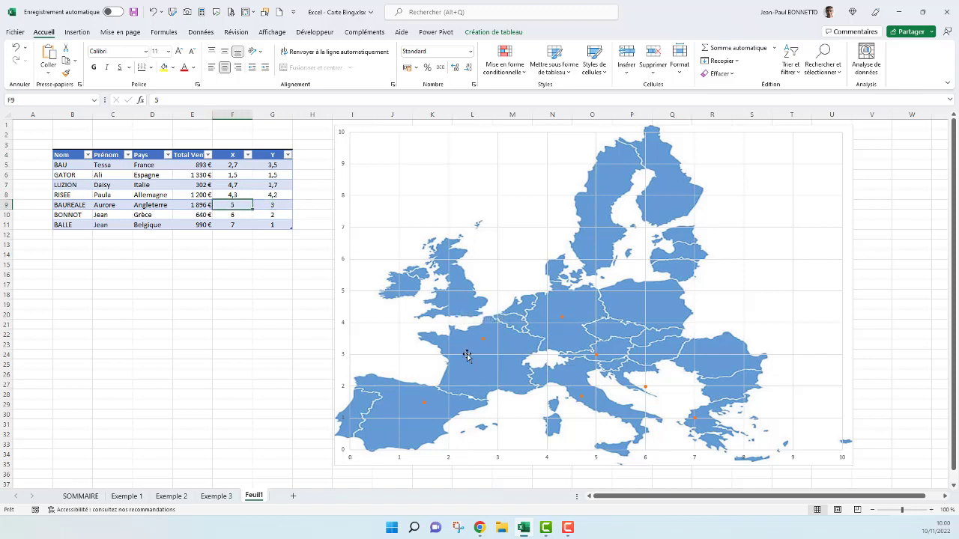
type("2,")
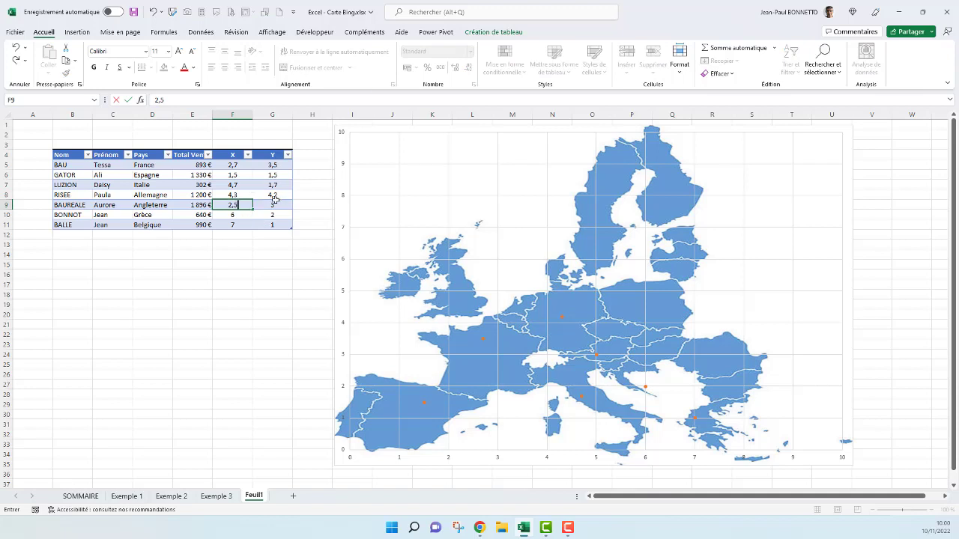
left_click(274, 202)
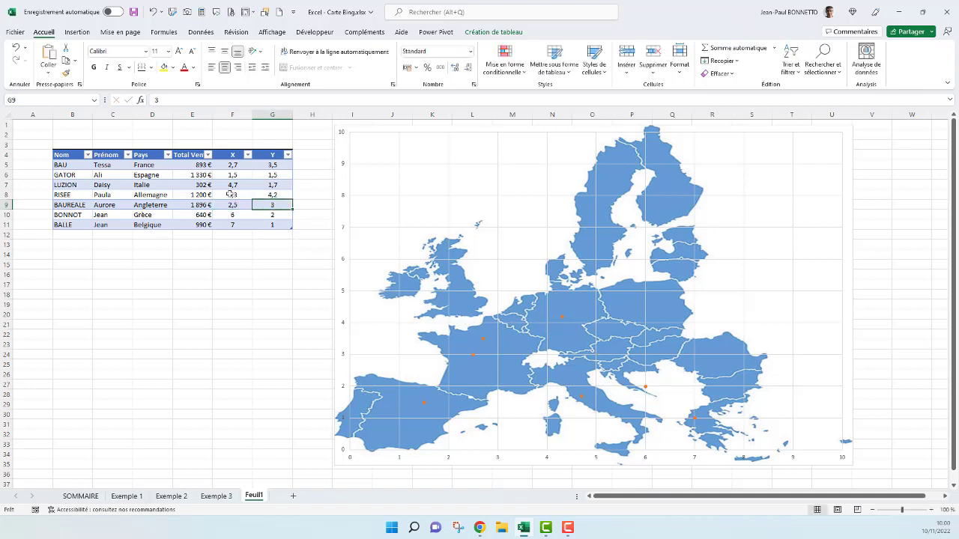
type("4,5")
key("Return")
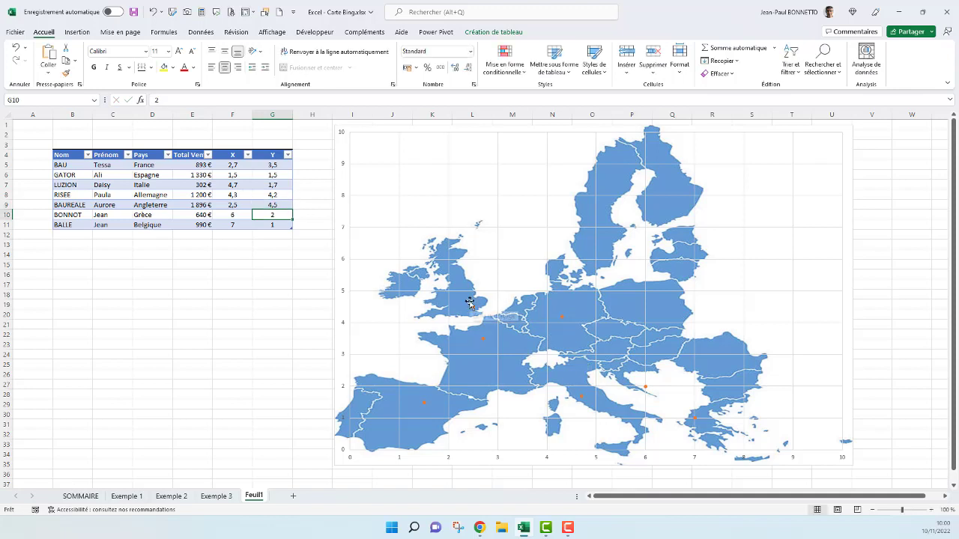
left_click(272, 203)
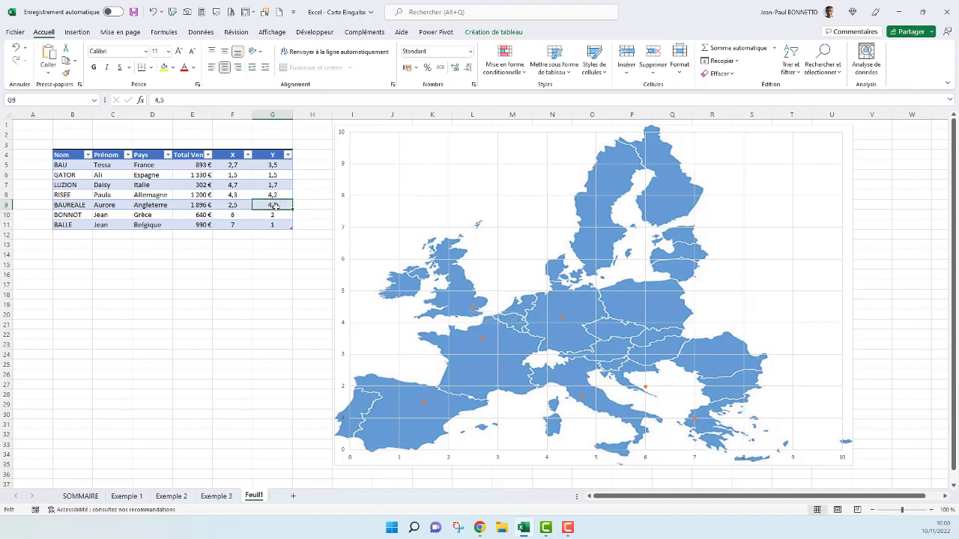
Step: Set Greece's coordinates to X 7,2 and Y 0,7
left_click(235, 216)
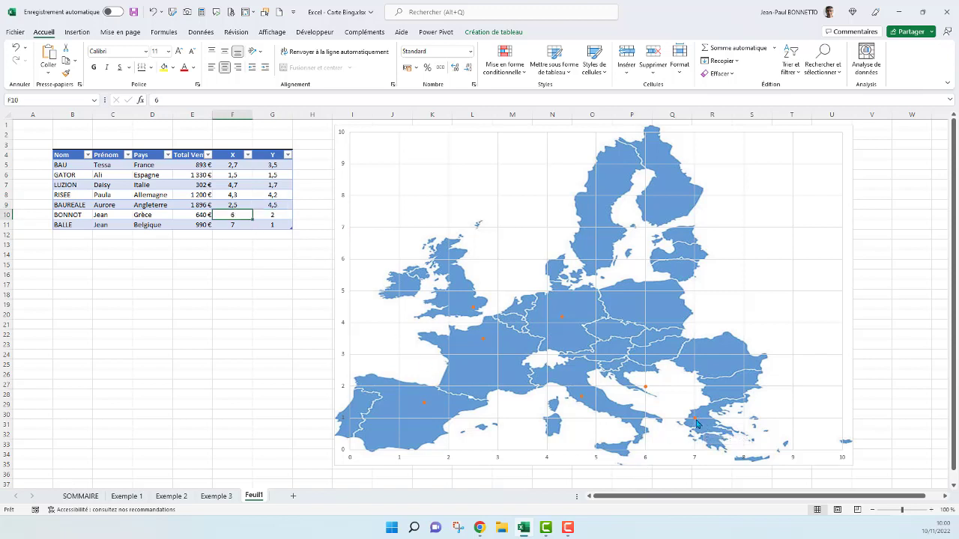
mouse_move(696, 424)
type("7,2")
key("Return")
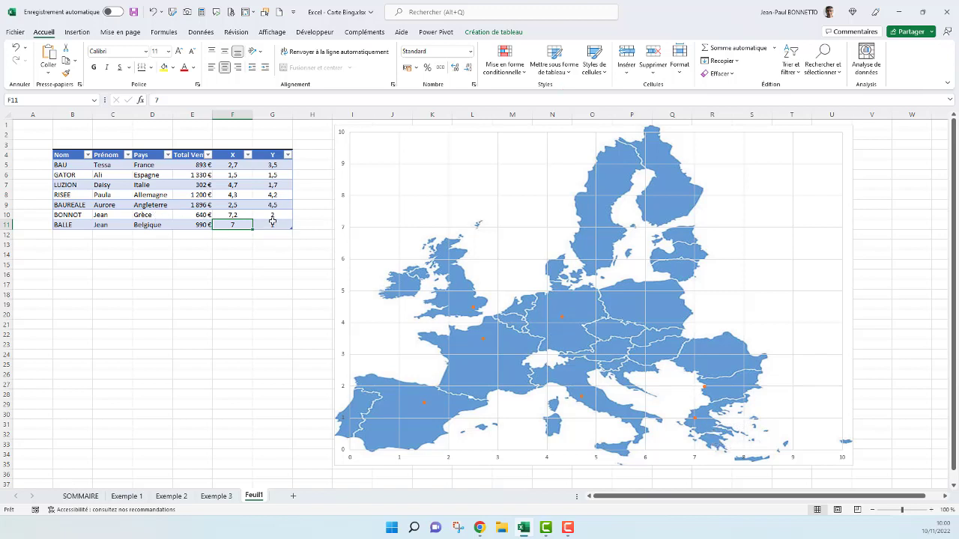
left_click(270, 215)
type("0,5")
key("Return")
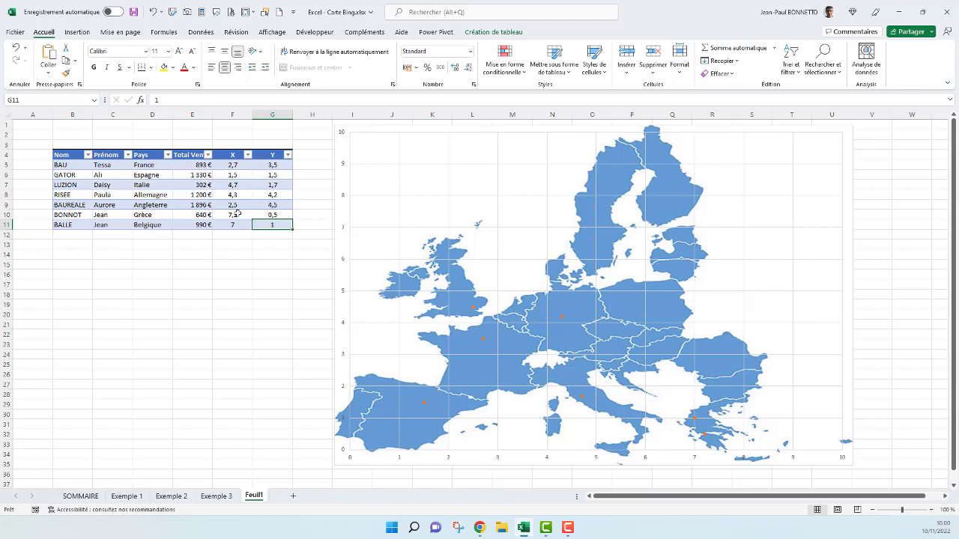
left_click(281, 214)
type("0,7")
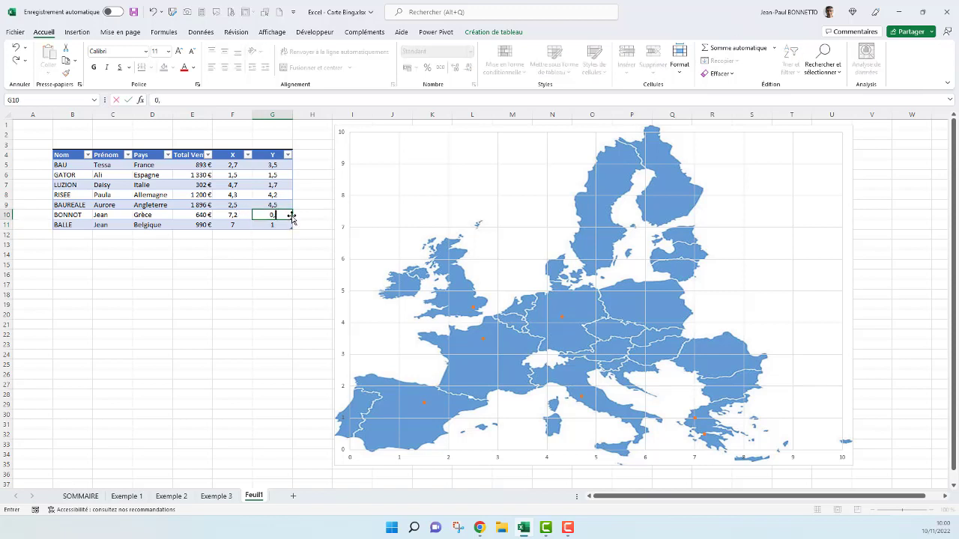
key("Return")
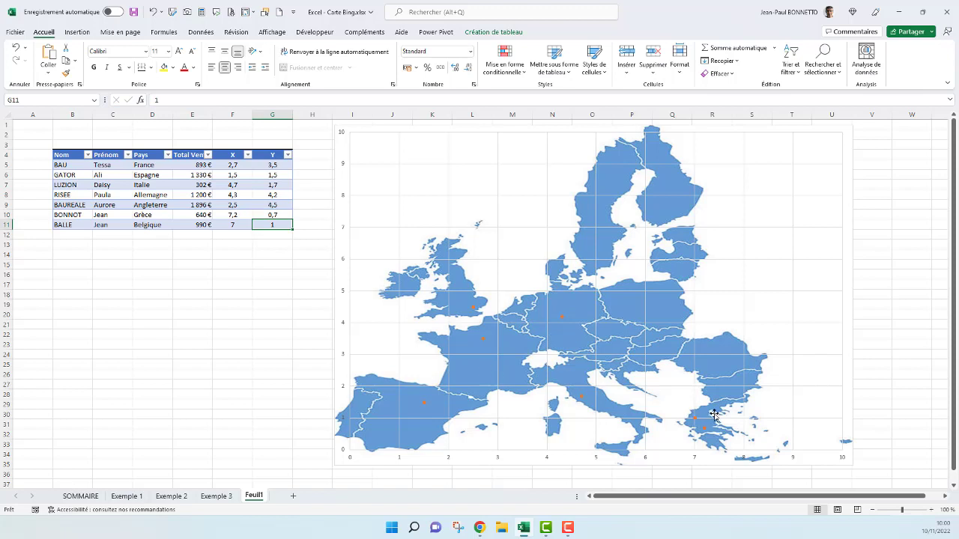
Step: Set Belgium's coordinates to X 3,3 and Y 4,1
left_click(224, 226)
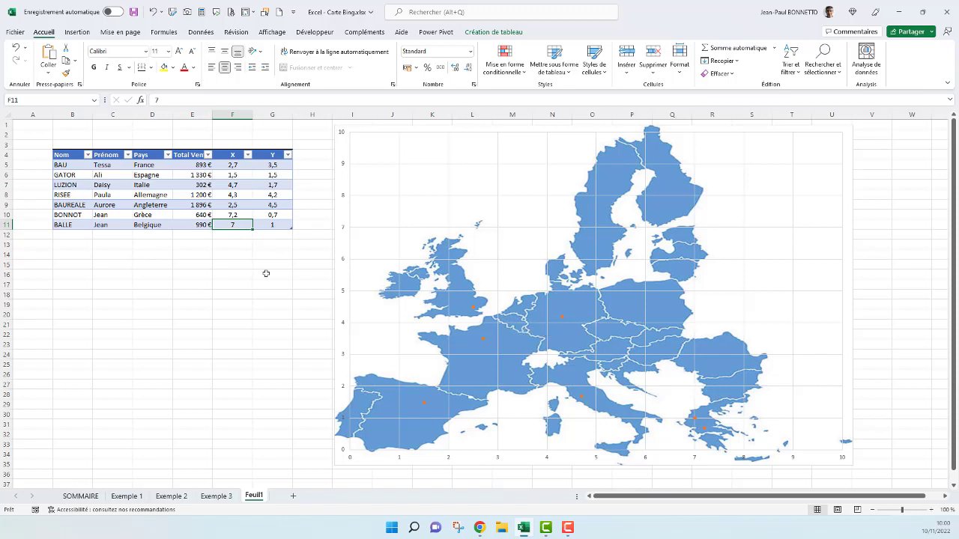
type("3,5")
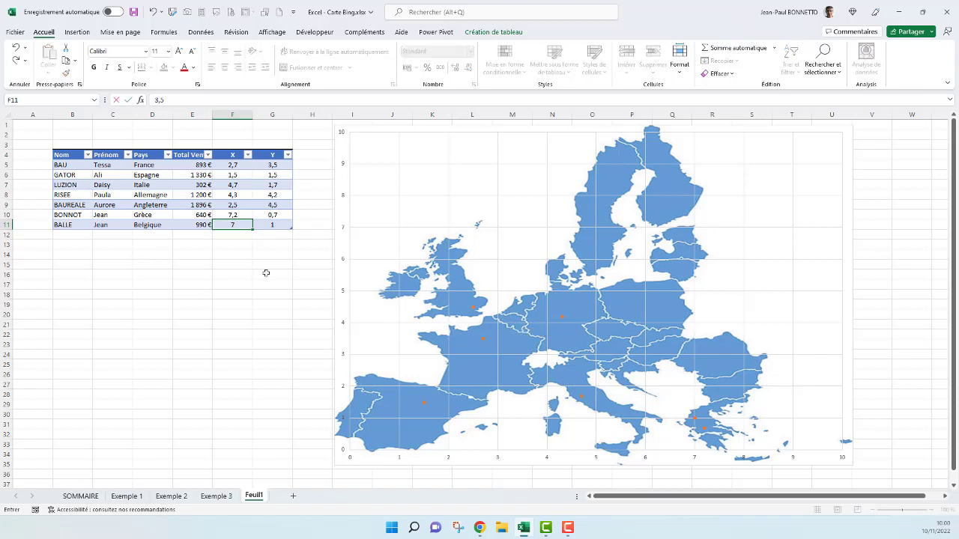
key("Return")
left_click(271, 226)
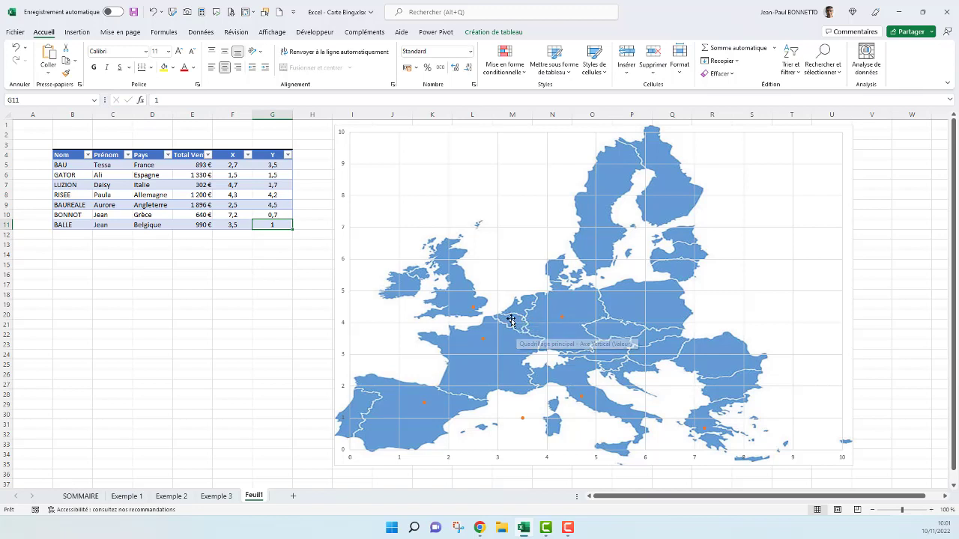
type("4")
key("Return")
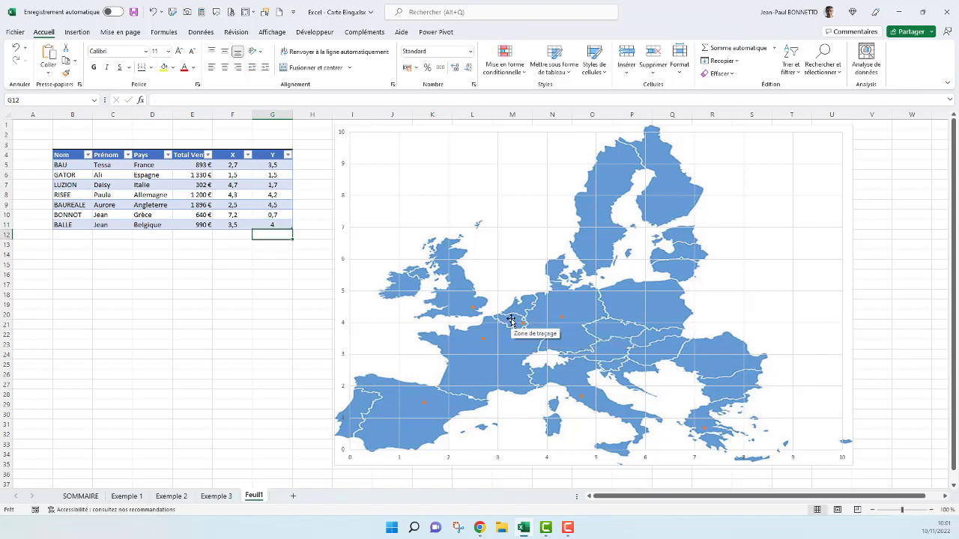
left_click(233, 225)
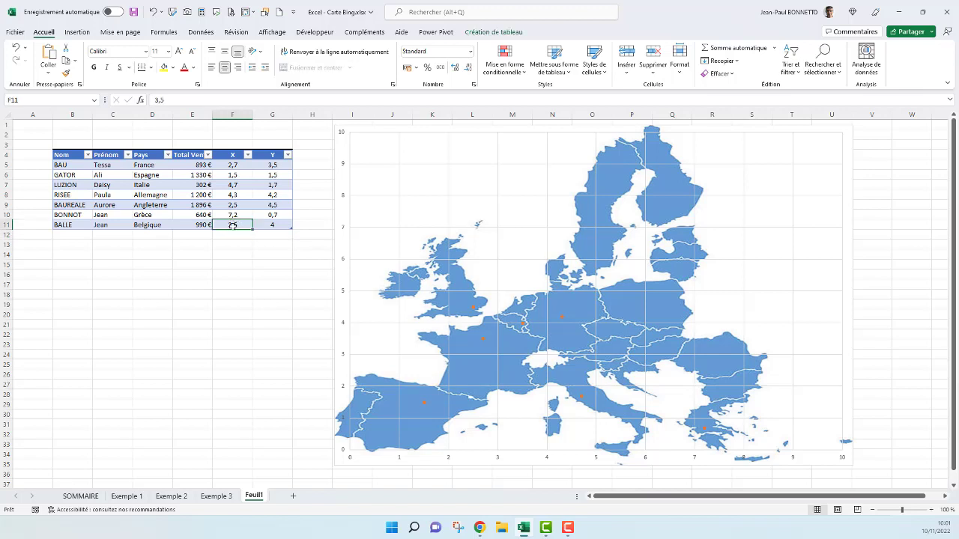
type("3,2")
key("Return")
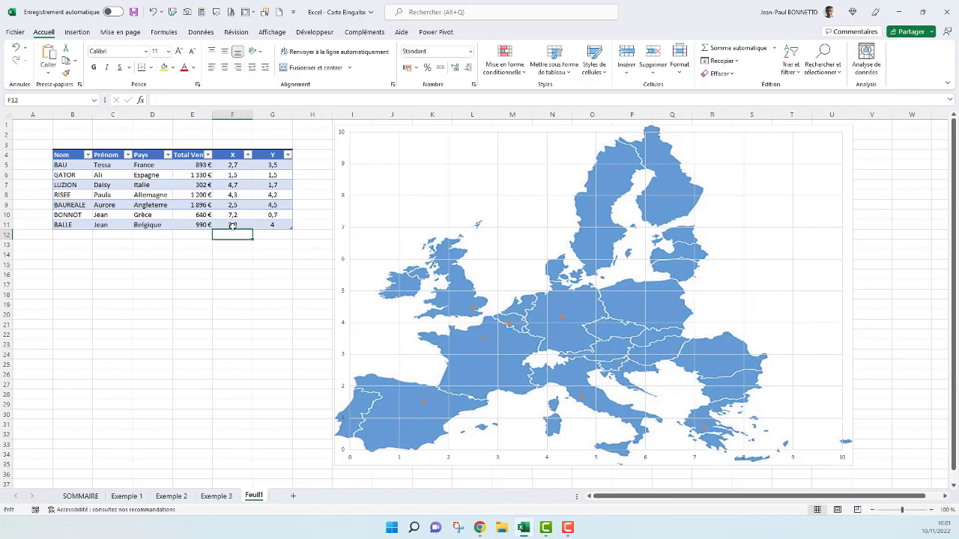
left_click(233, 225)
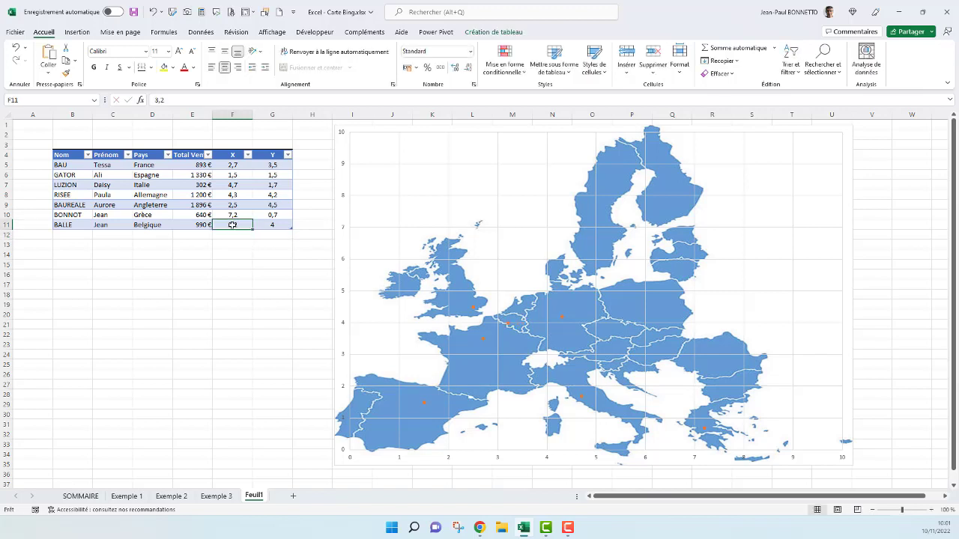
type("3,")
key("Return")
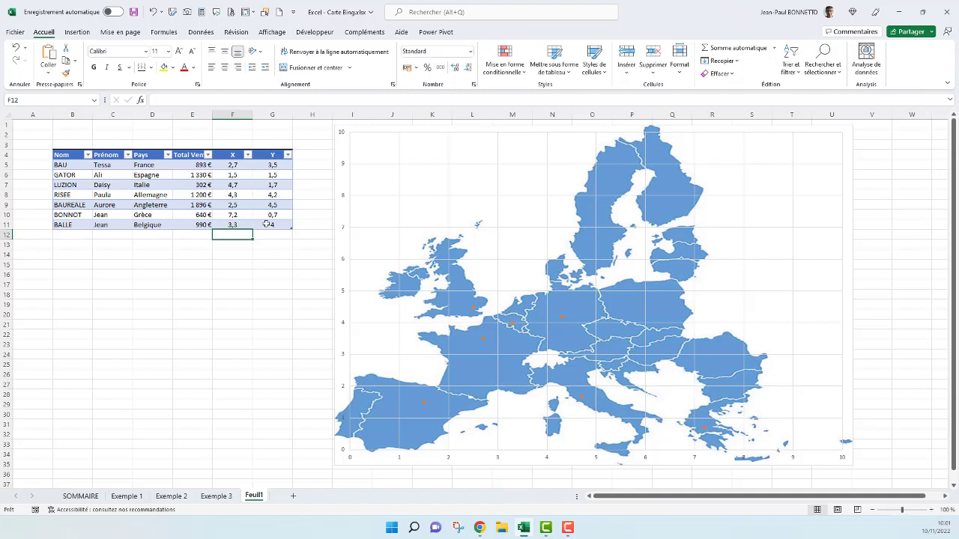
left_click(266, 224)
left_click(162, 99)
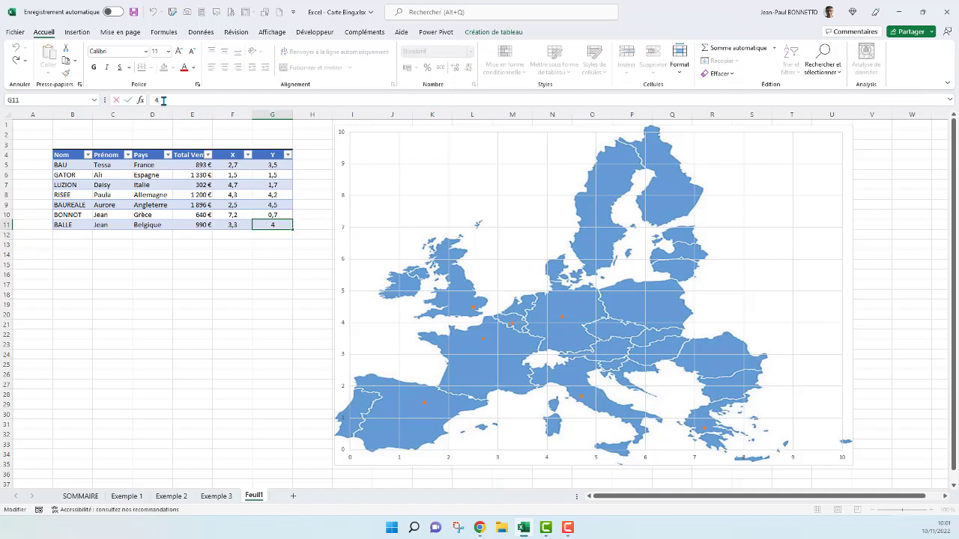
type(",1")
key("Return")
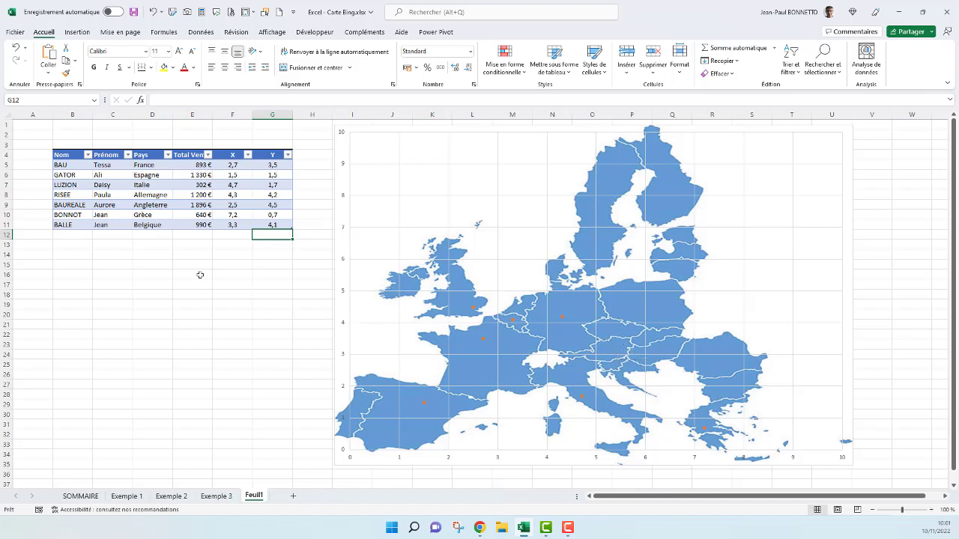
left_click(474, 310)
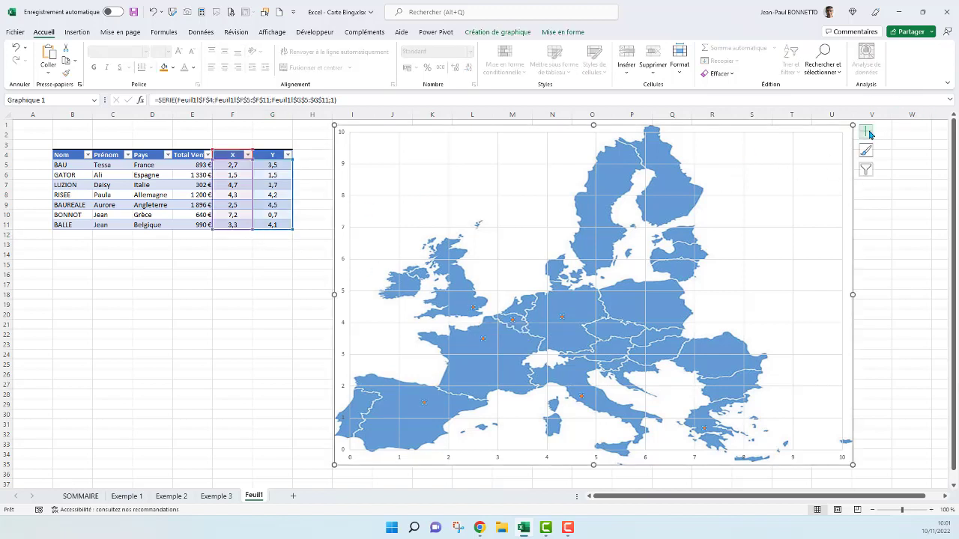
Step: Reopen the Format Data Series pane and look through its fill, effects and series options
right_click(512, 322)
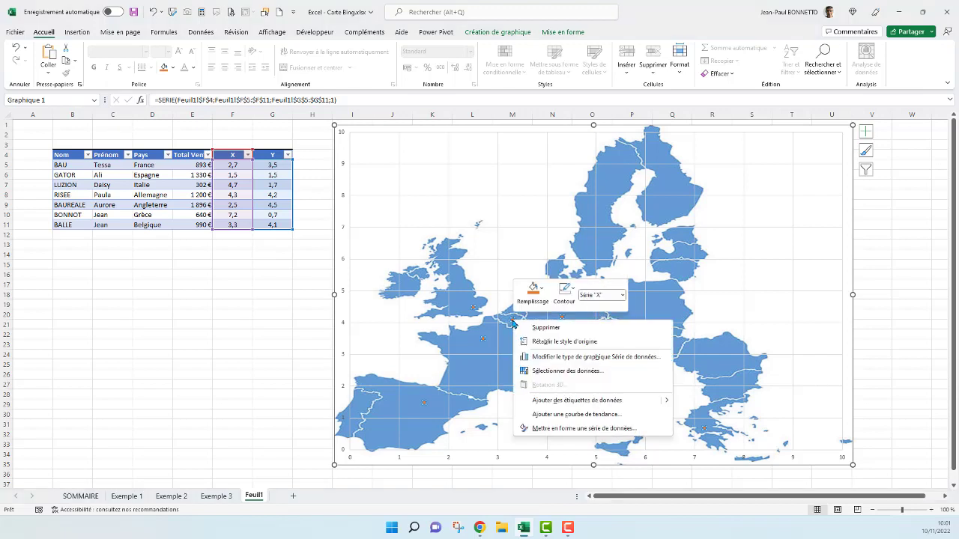
left_click(582, 428)
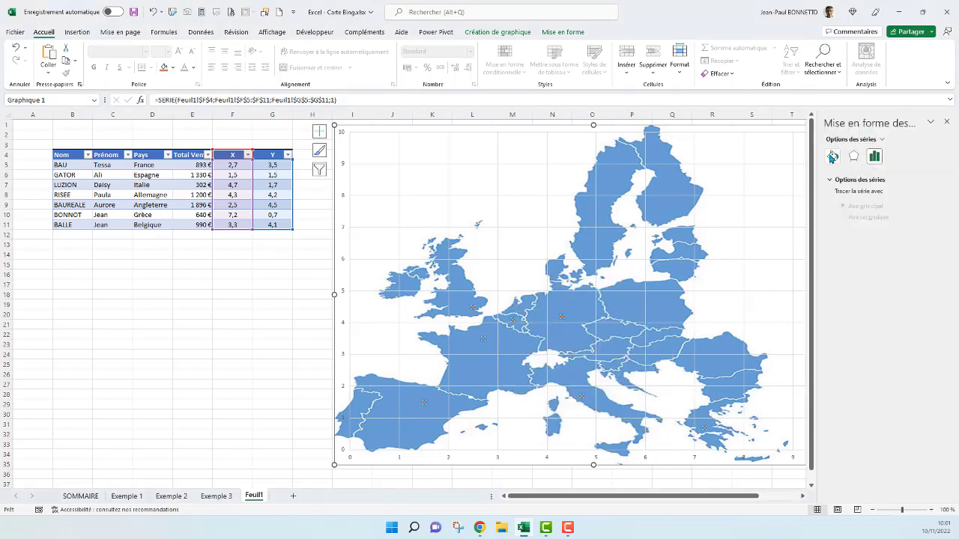
left_click(832, 156)
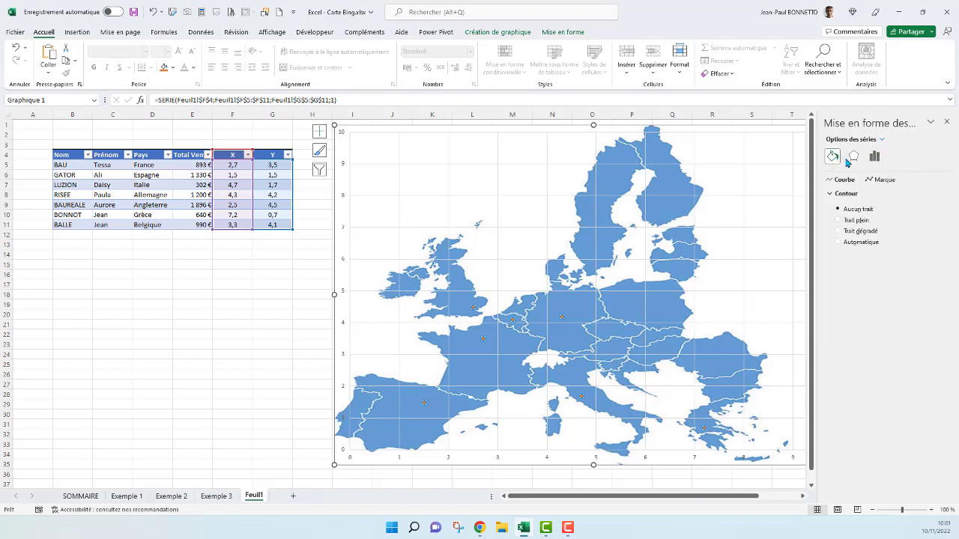
left_click(853, 156)
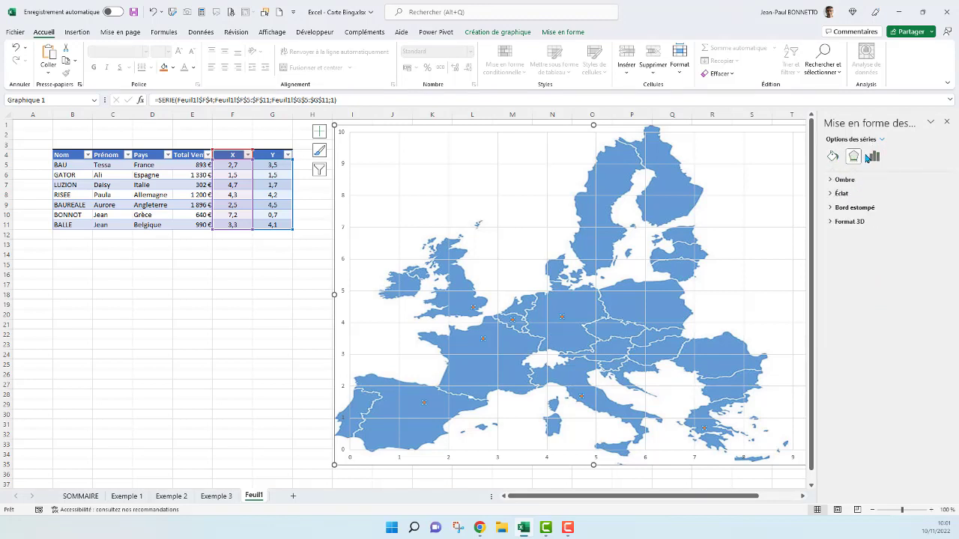
left_click(873, 156)
left_click(828, 182)
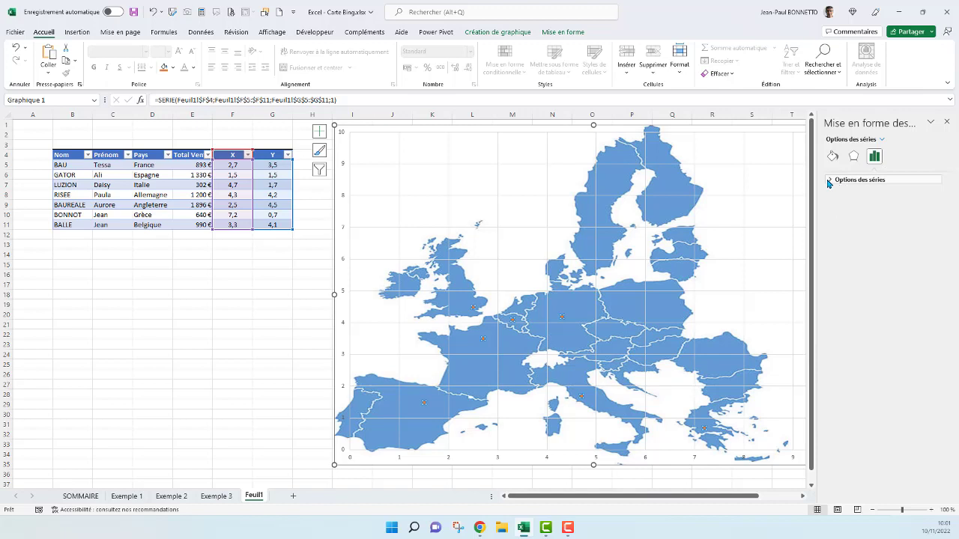
left_click(830, 182)
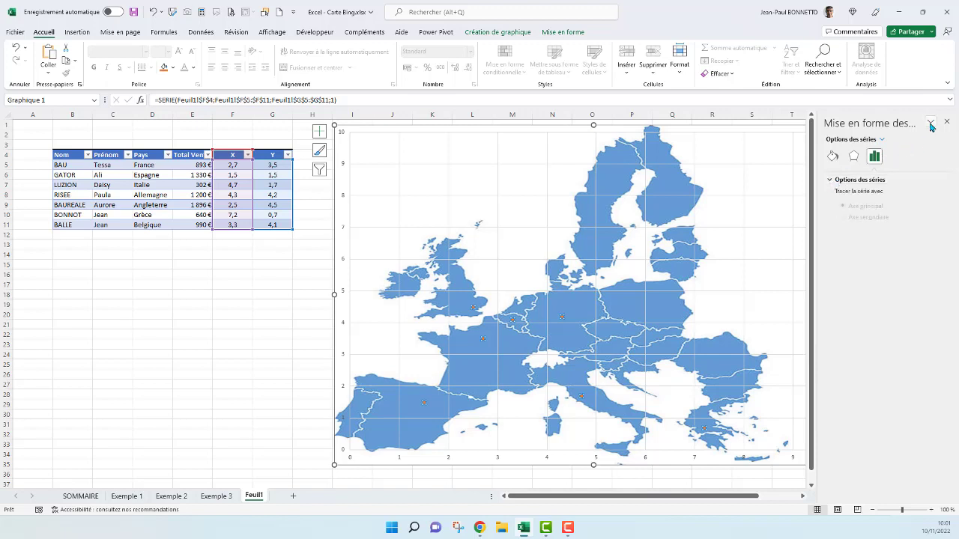
Step: Reselect the map chart and close the Format de la forme pane
left_click(231, 165)
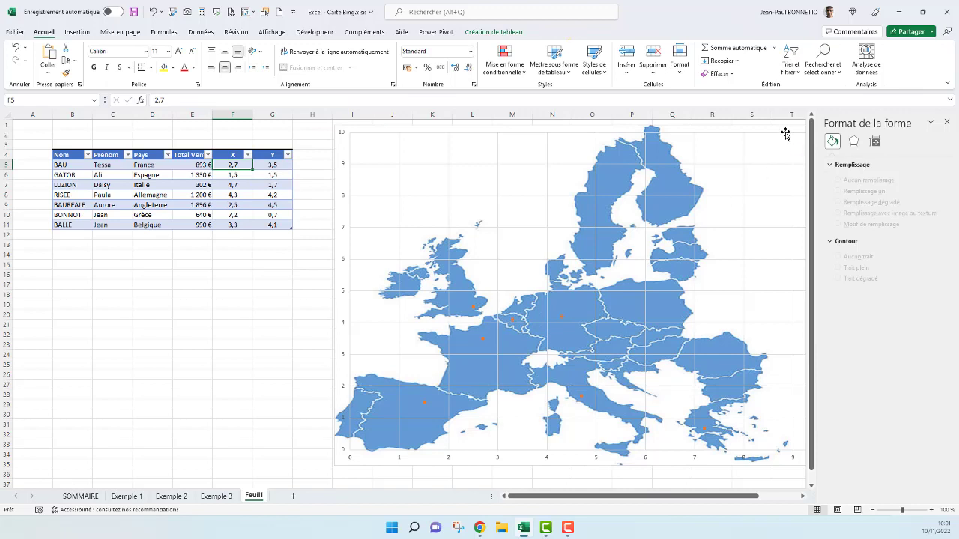
left_click(209, 313)
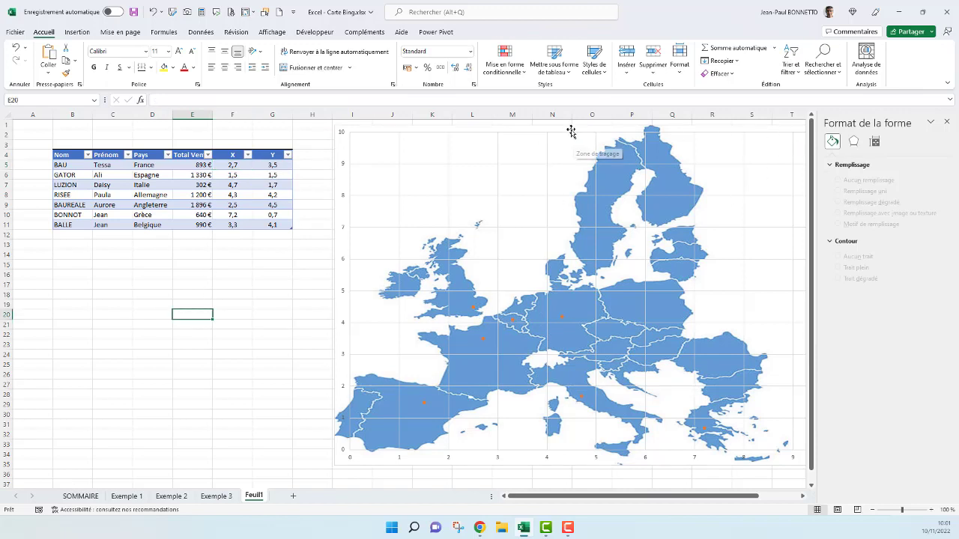
left_click(689, 129)
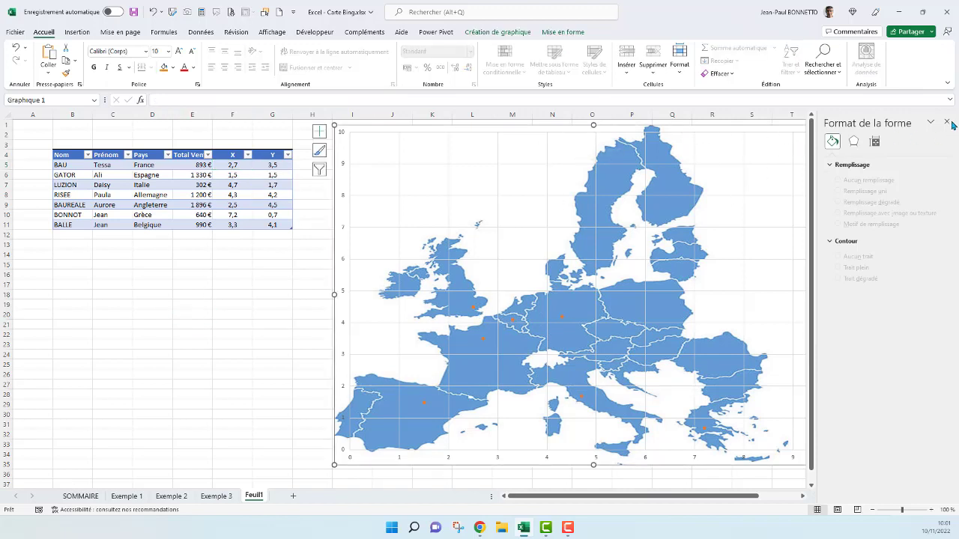
left_click(946, 121)
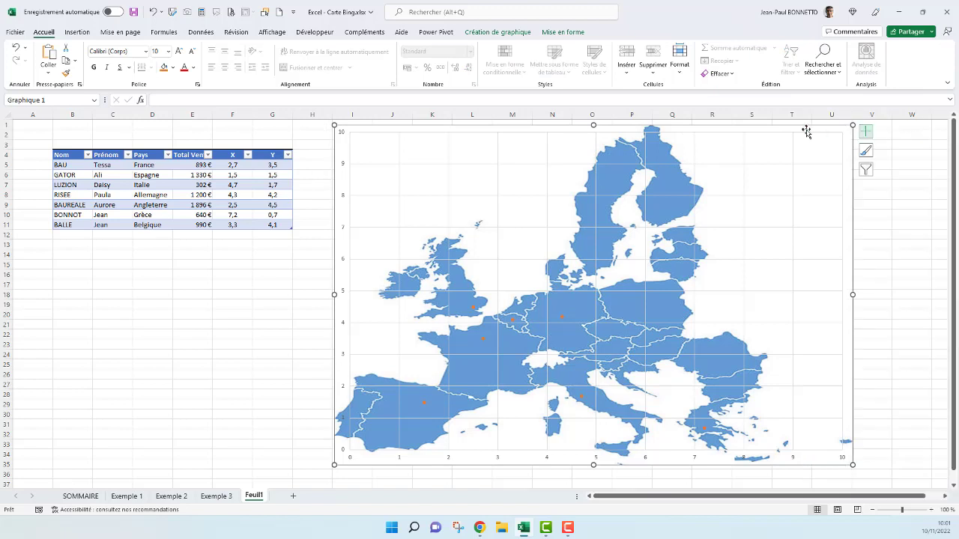
Step: Remove the gridlines and label the points with Total Vente values from E5:E11 instead of Y values
left_click(865, 132)
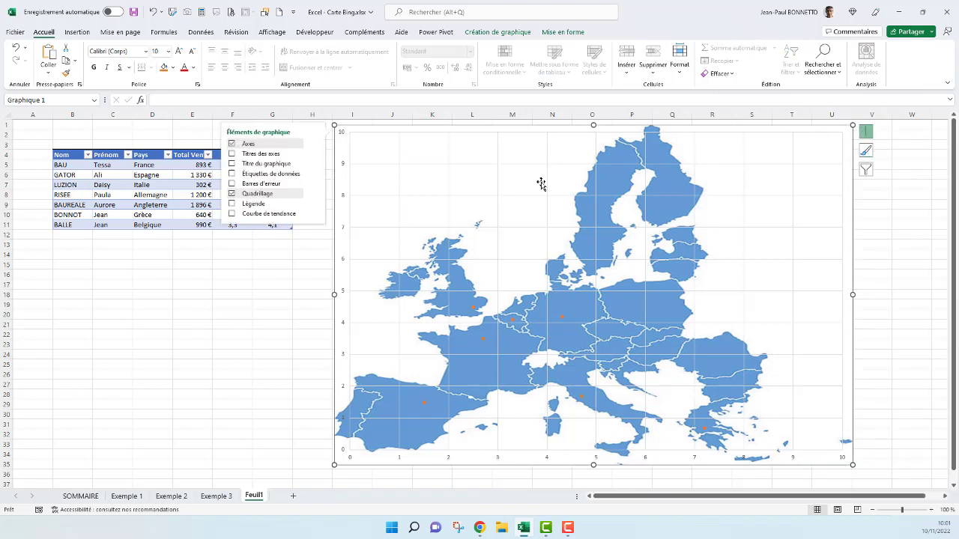
left_click(232, 193)
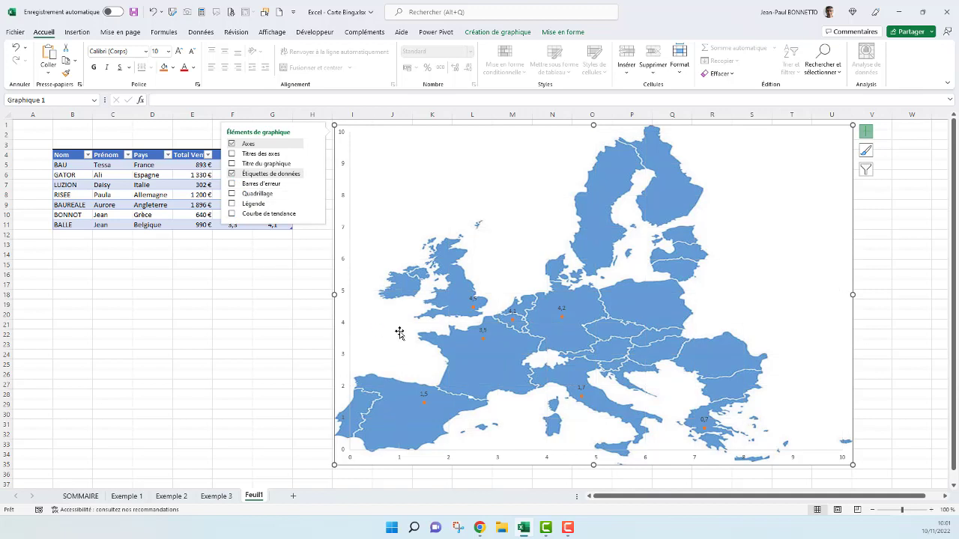
left_click(562, 309)
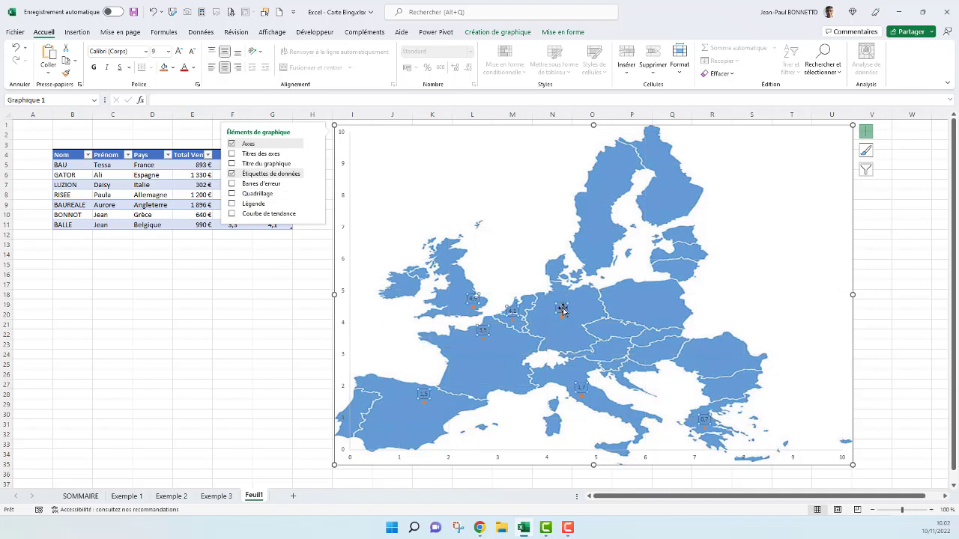
right_click(562, 309)
left_click(641, 433)
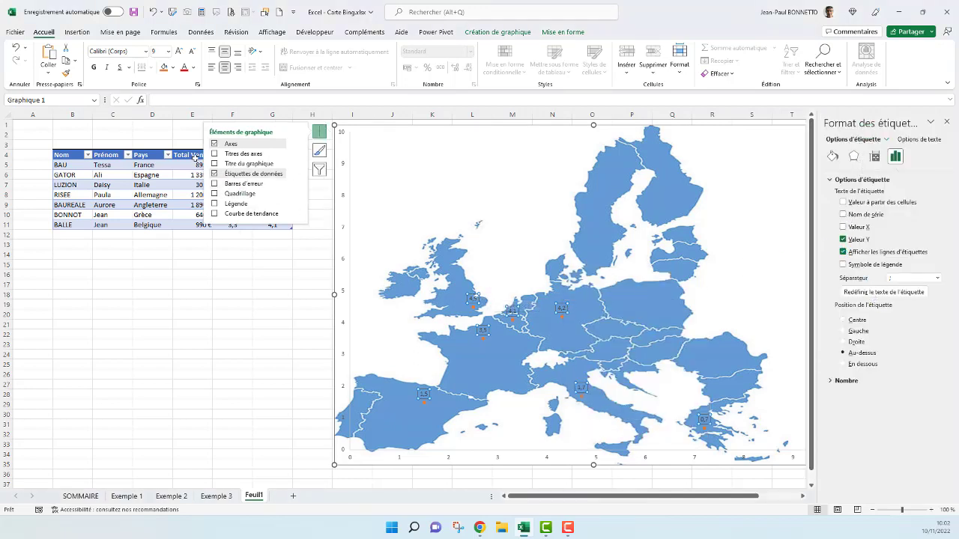
left_click(843, 202)
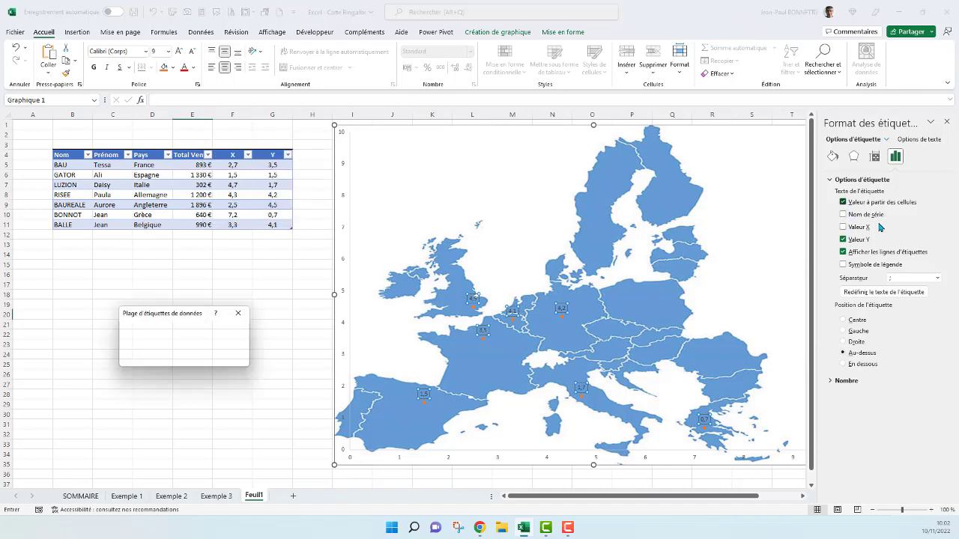
left_click_drag(201, 165, 201, 224)
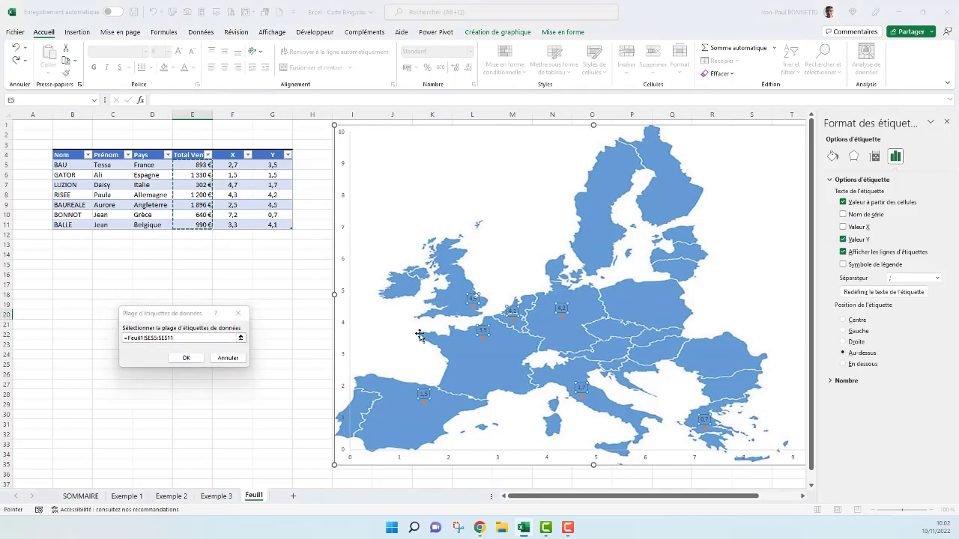
left_click(185, 358)
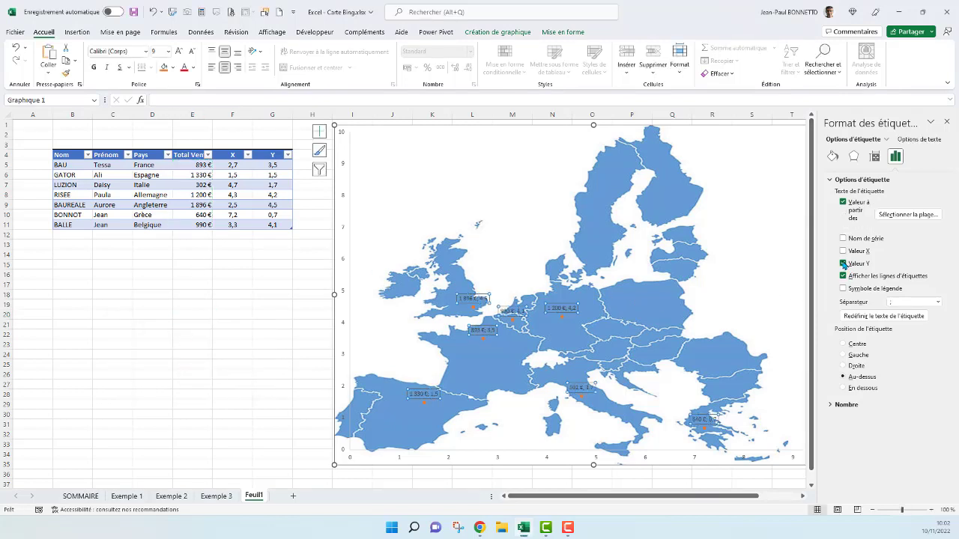
left_click(843, 264)
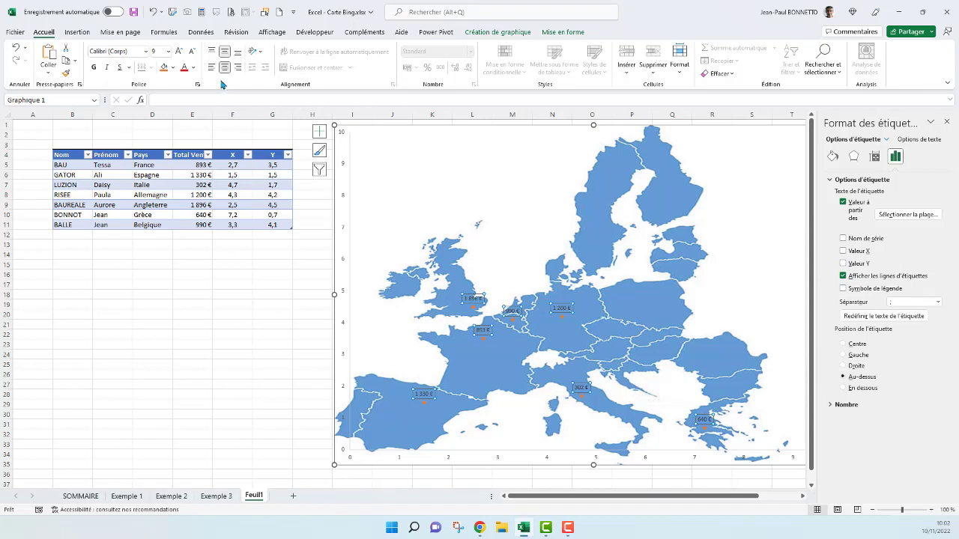
Step: Make the data labels red at size 10 without the series name
left_click(185, 67)
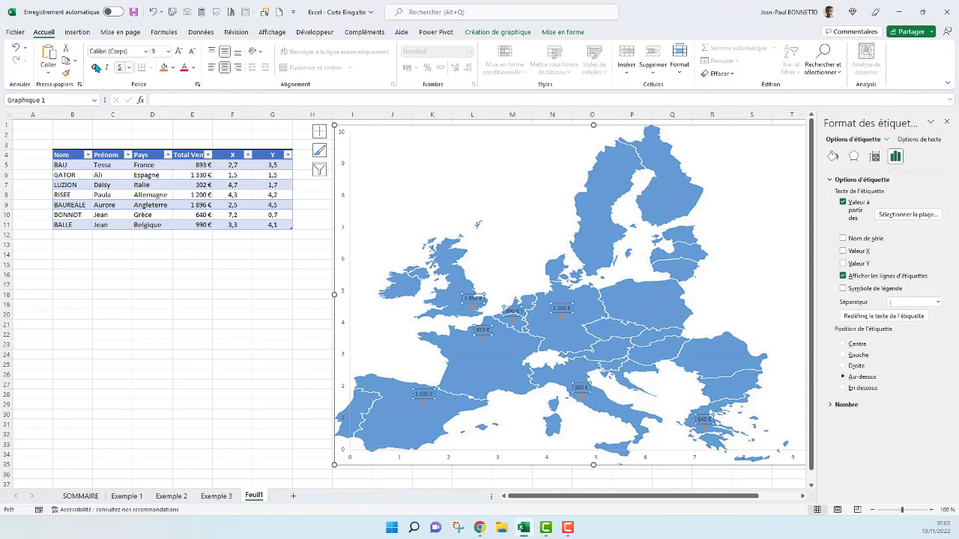
left_click(178, 52)
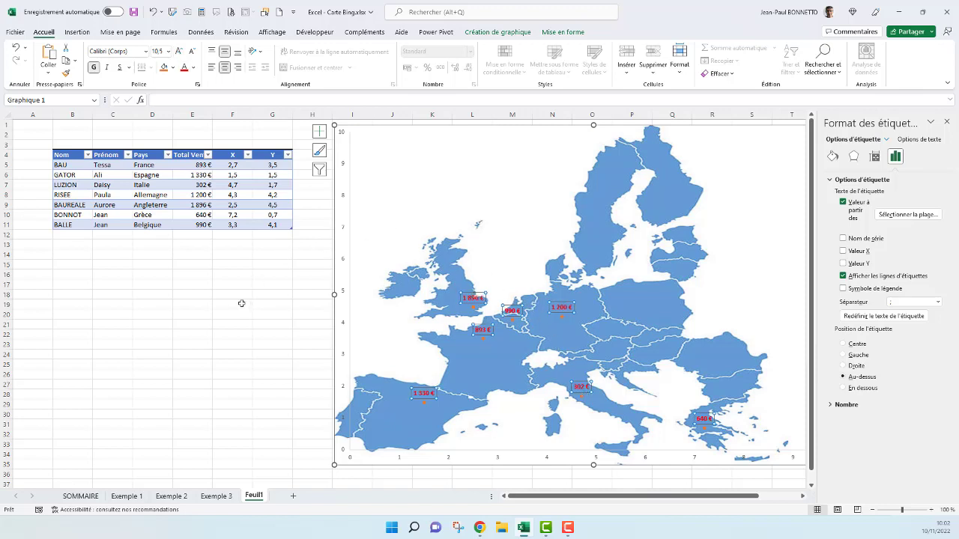
left_click(844, 239)
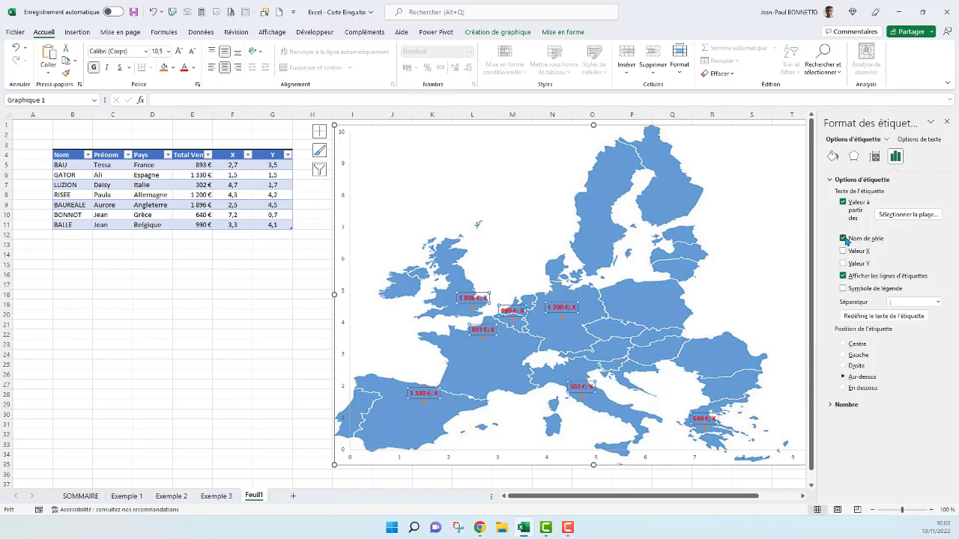
left_click(843, 239)
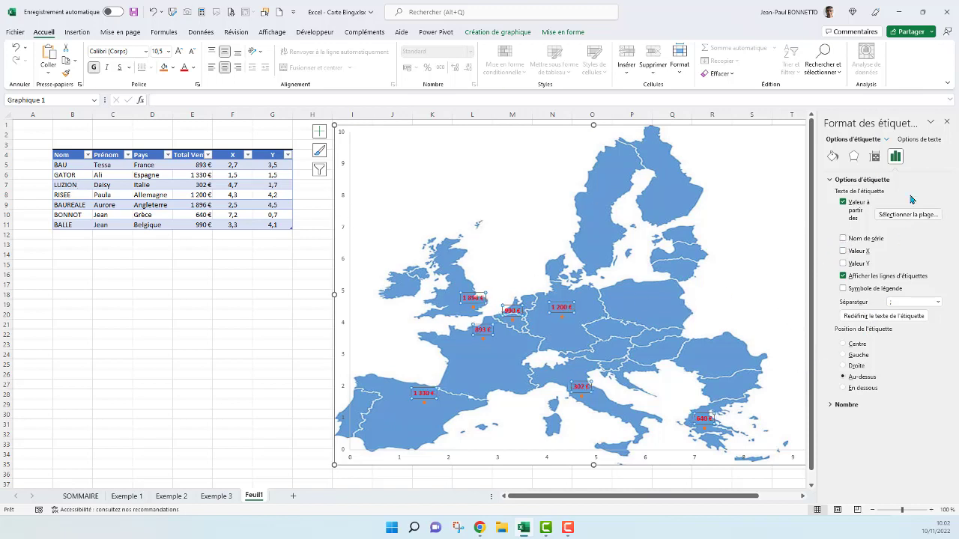
left_click(946, 121)
left_click(193, 353)
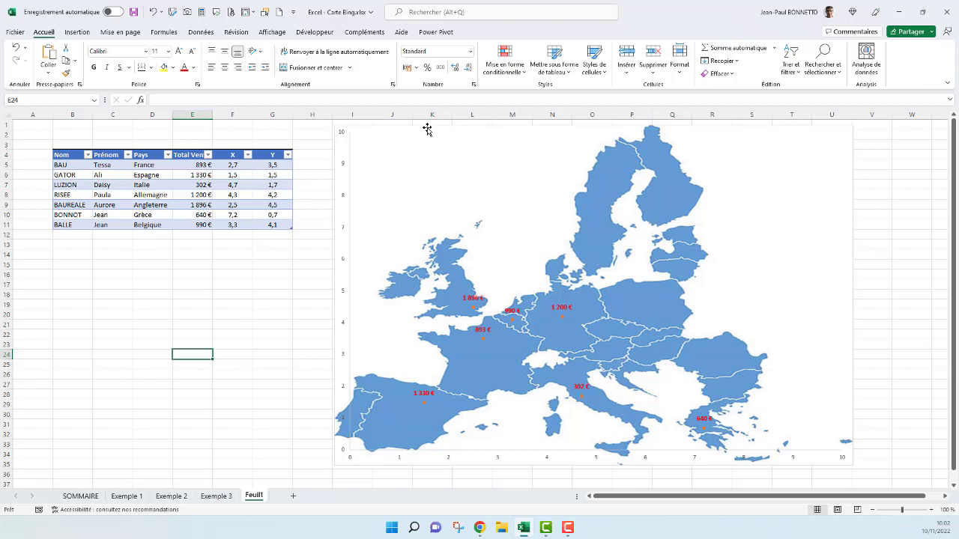
Step: Uncheck Axes in the Chart Elements list to hide both chart axes
left_click(451, 460)
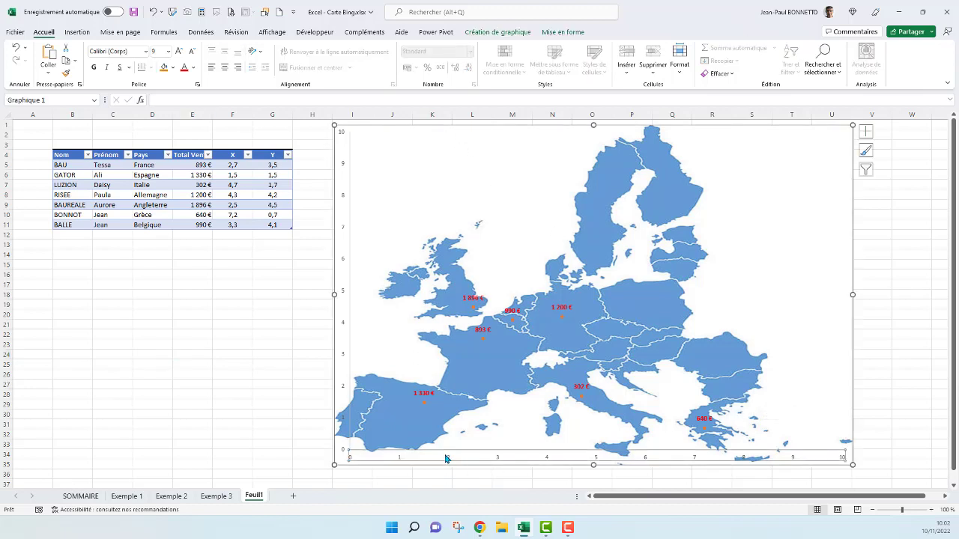
left_click(446, 458)
right_click(446, 459)
key("Escape")
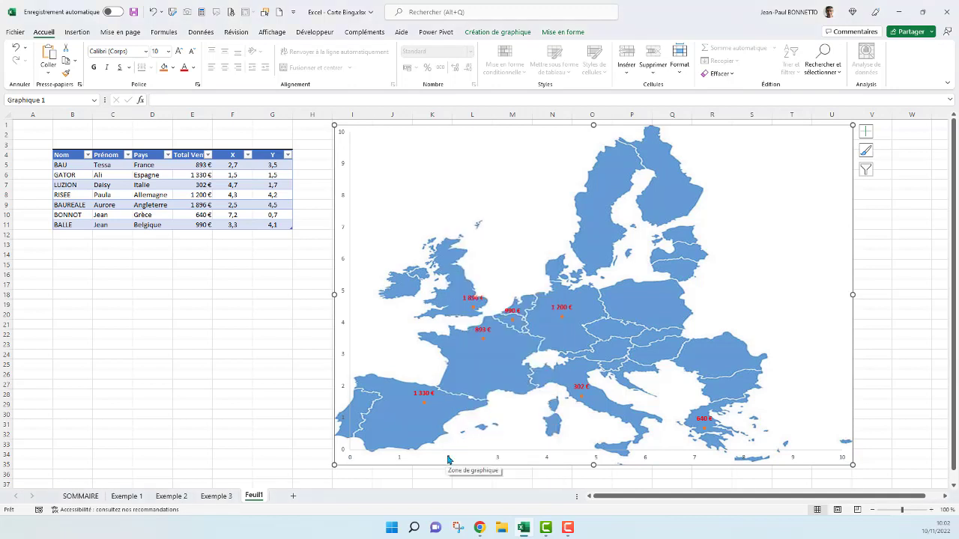
left_click(450, 459)
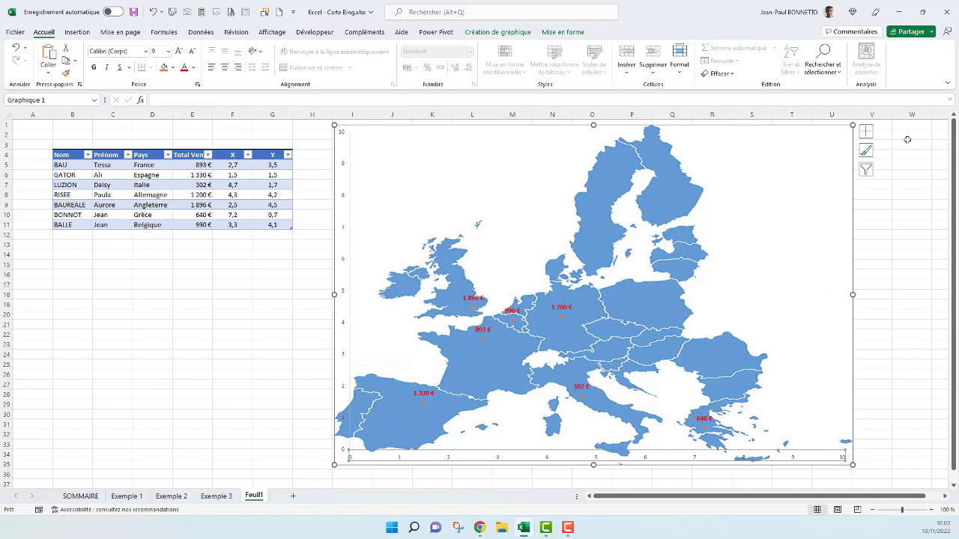
left_click(865, 131)
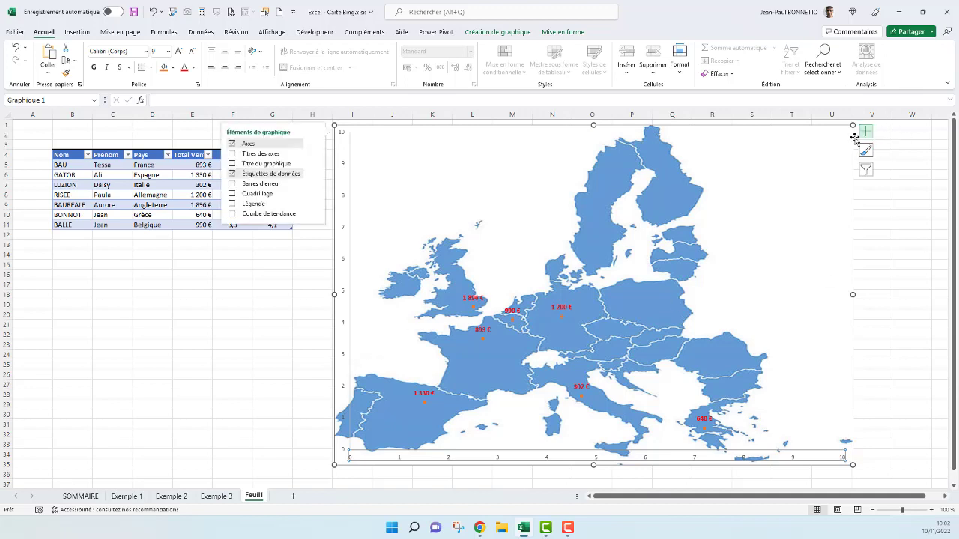
left_click(232, 144)
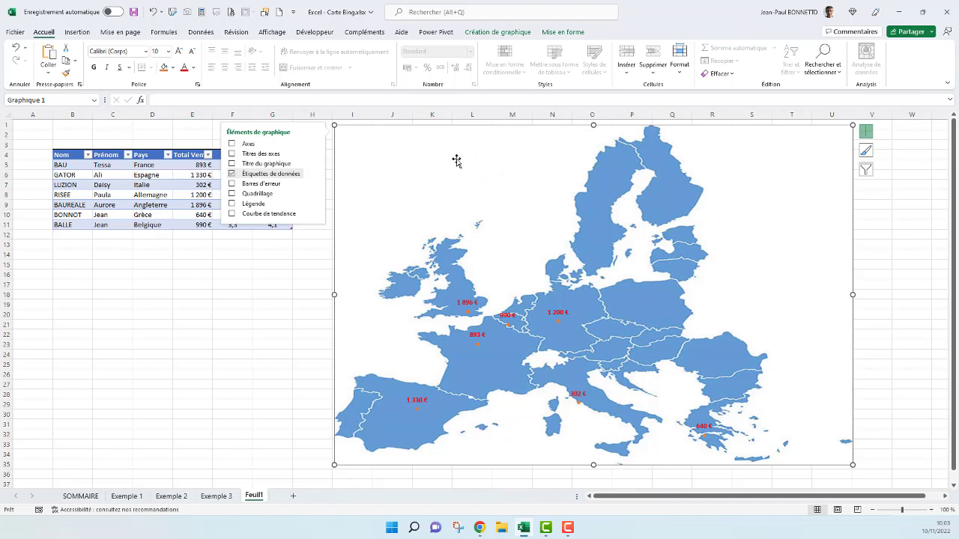
left_click(125, 313)
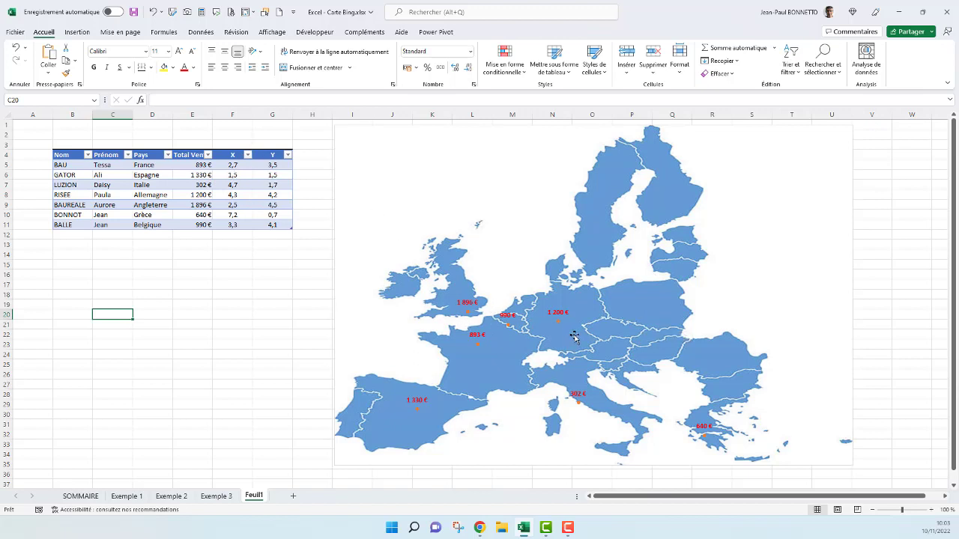
Step: Nudge the map chart's position next to the sales table
mouse_move(450, 126)
left_mouse_down()
mouse_move(376, 231)
mouse_move(450, 126)
left_mouse_up()
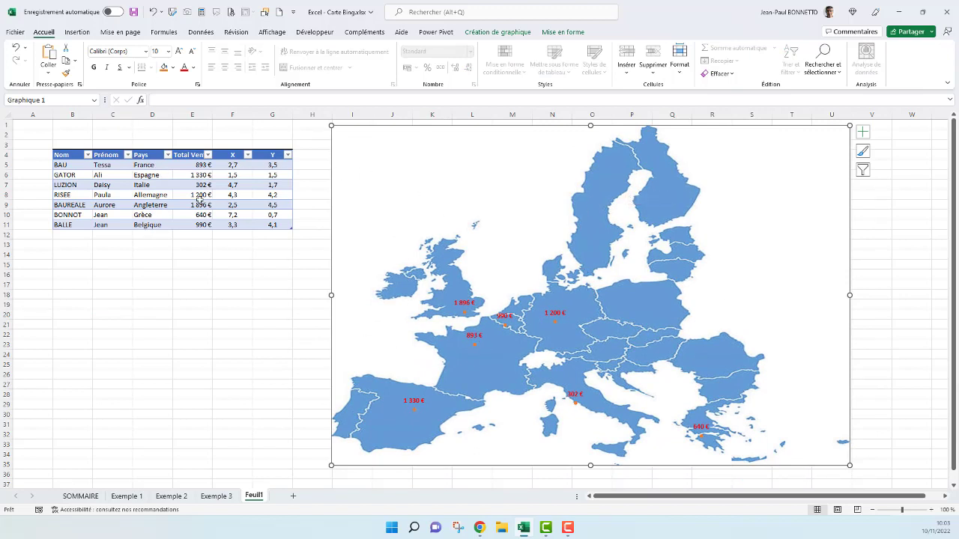
left_click(192, 195)
left_click_drag(68, 156, 289, 237)
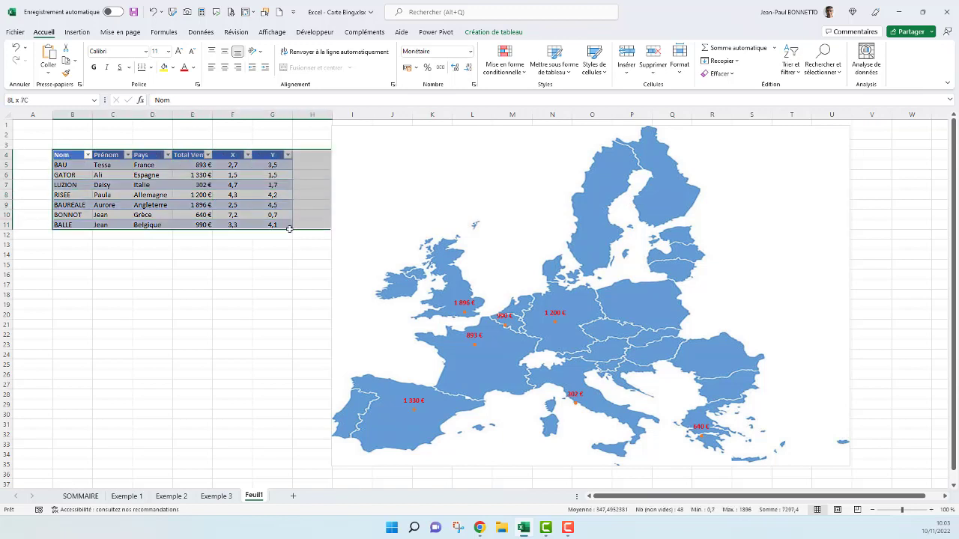
mouse_move(433, 135)
left_mouse_down()
mouse_move(412, 137)
mouse_move(430, 138)
left_mouse_up()
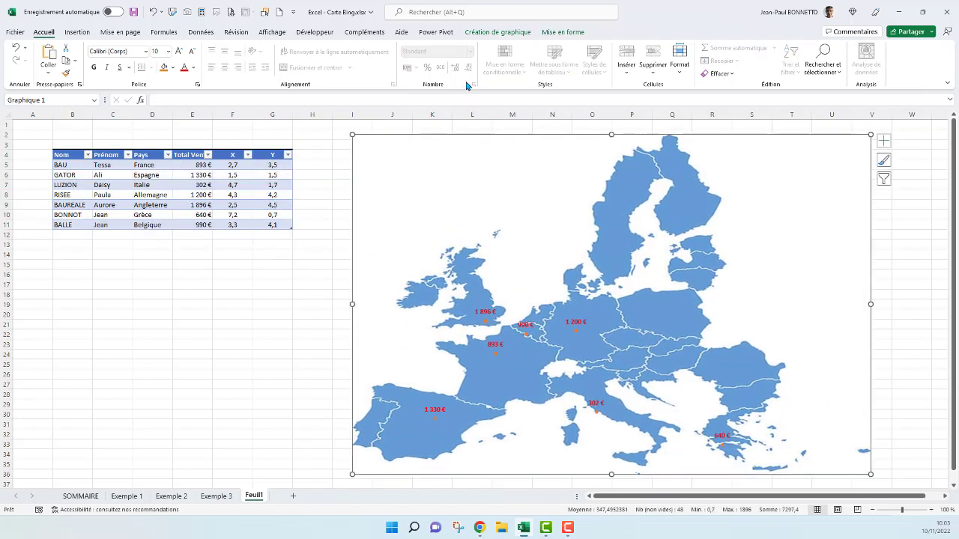
Step: Settle the chart slightly left and up, then go to the SOMMAIRE sheet
left_click(77, 32)
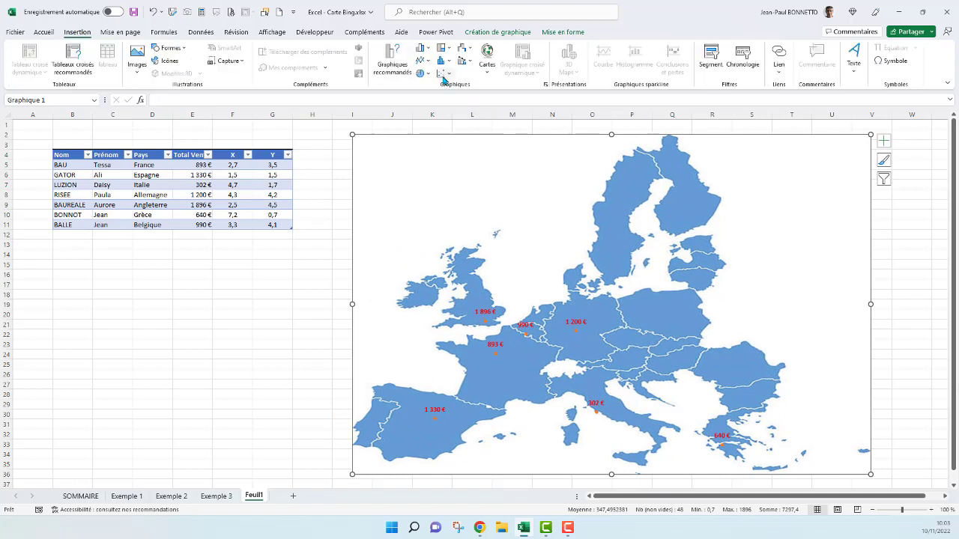
left_click_drag(472, 136, 449, 126)
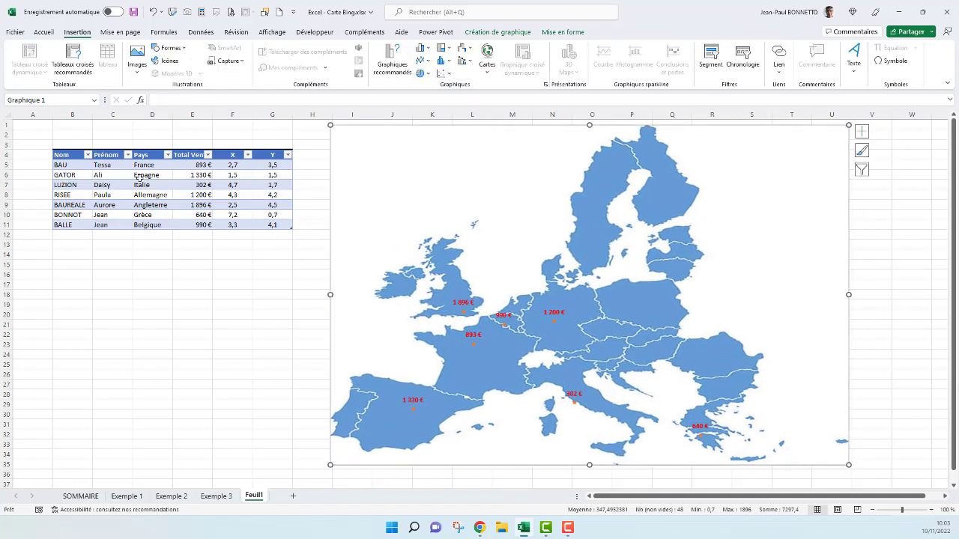
left_click(153, 174)
left_click(128, 253)
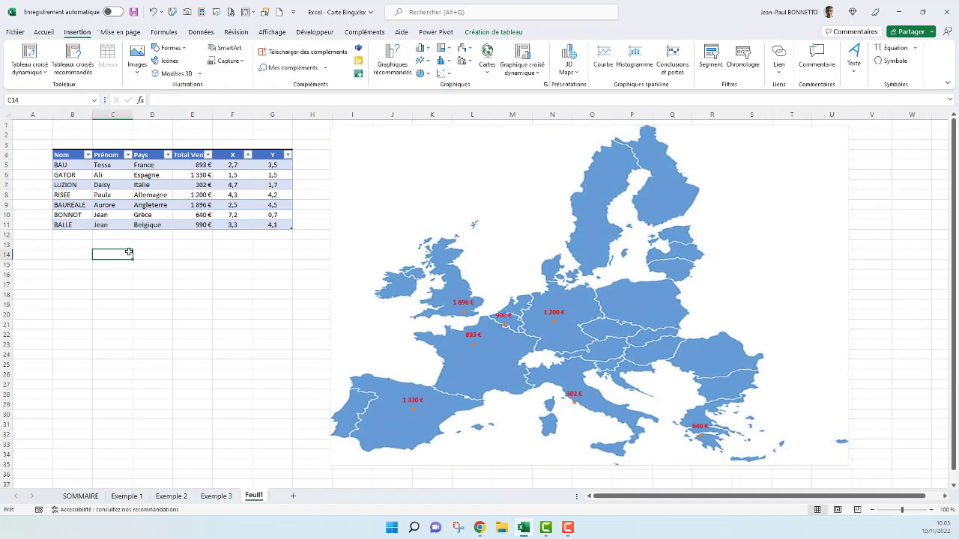
left_click(80, 496)
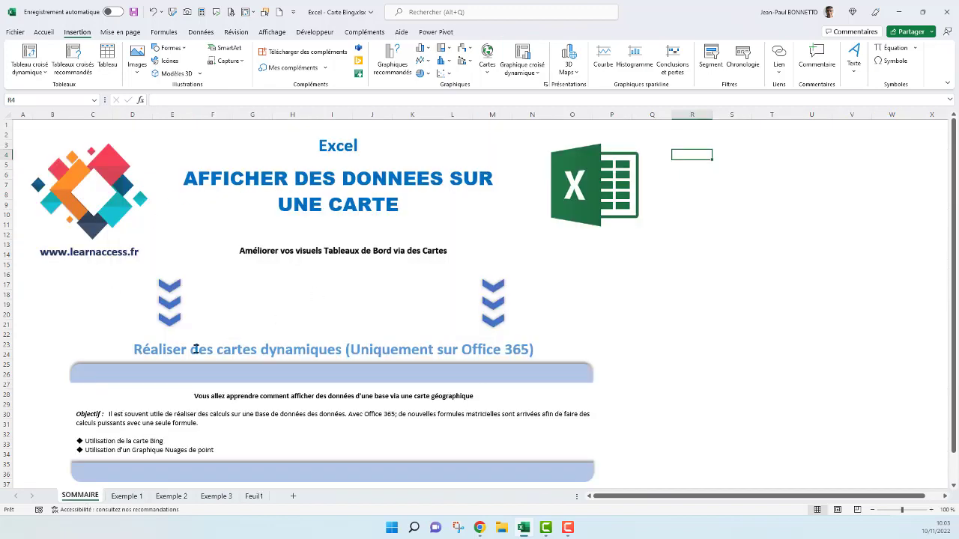